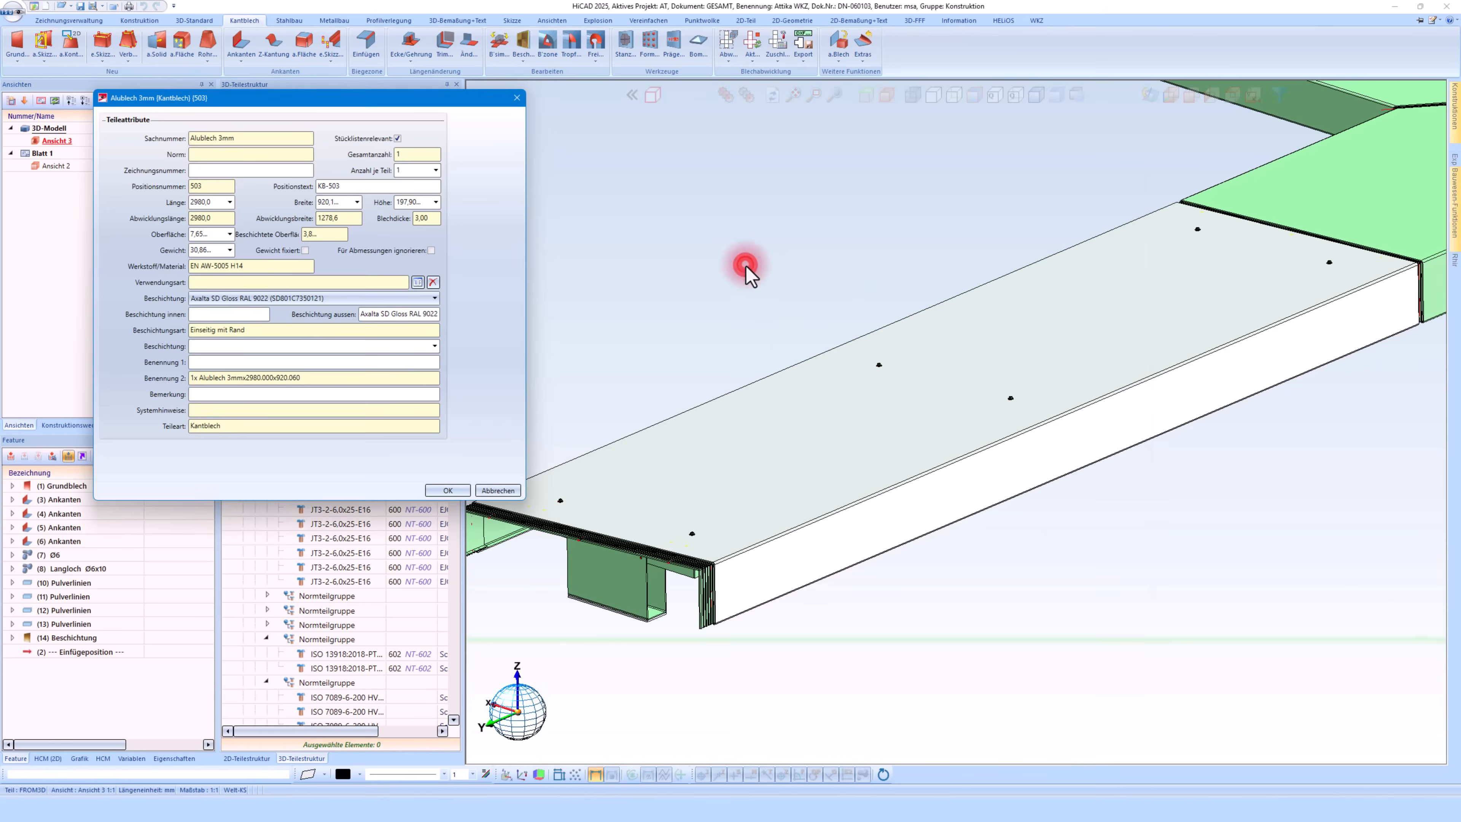
# Accept the part attributes of the Alublech 3mm bent sheet
pyautogui.click(448, 491)
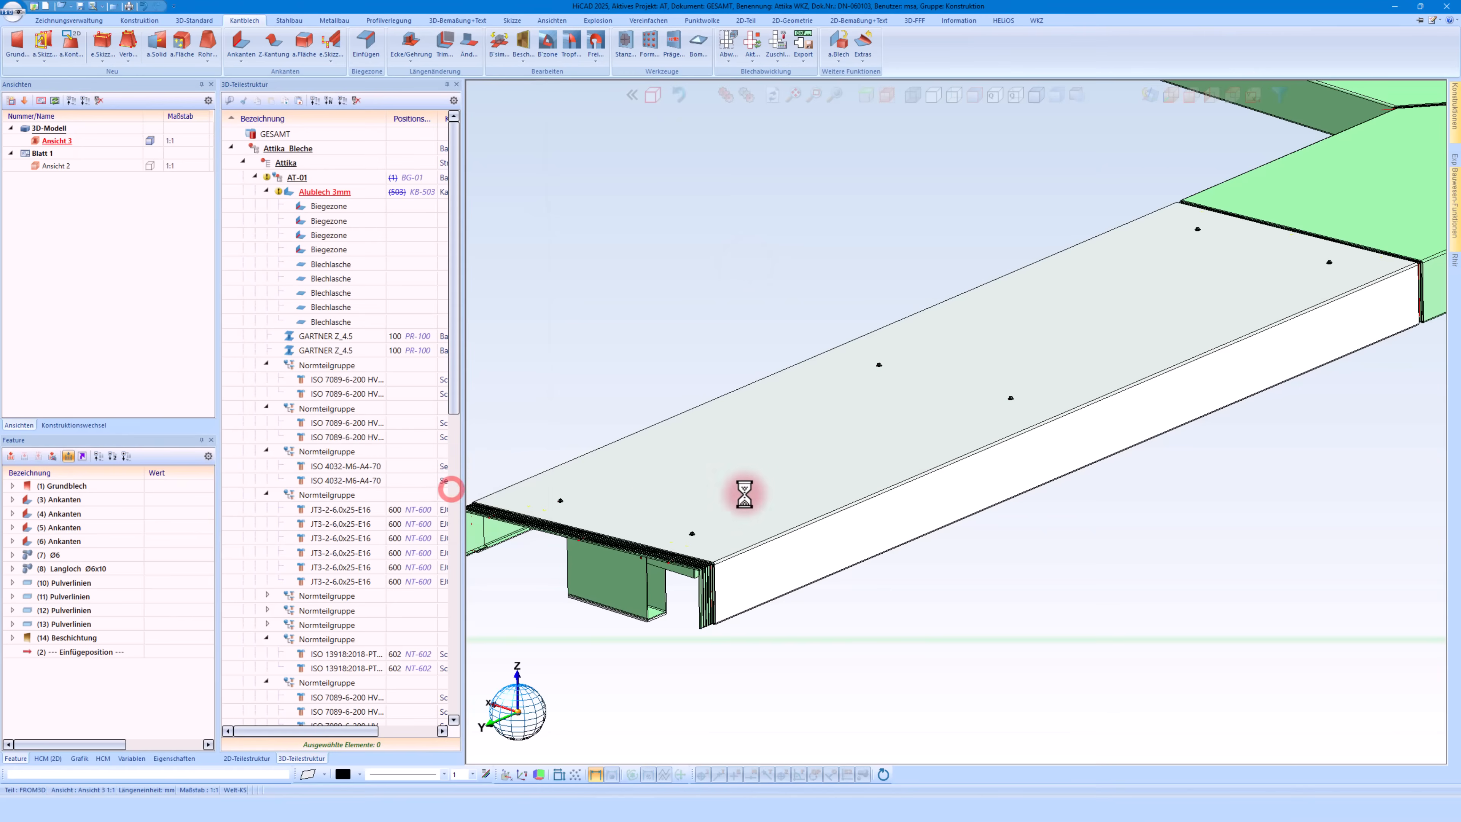
pyautogui.rightClick(763, 588)
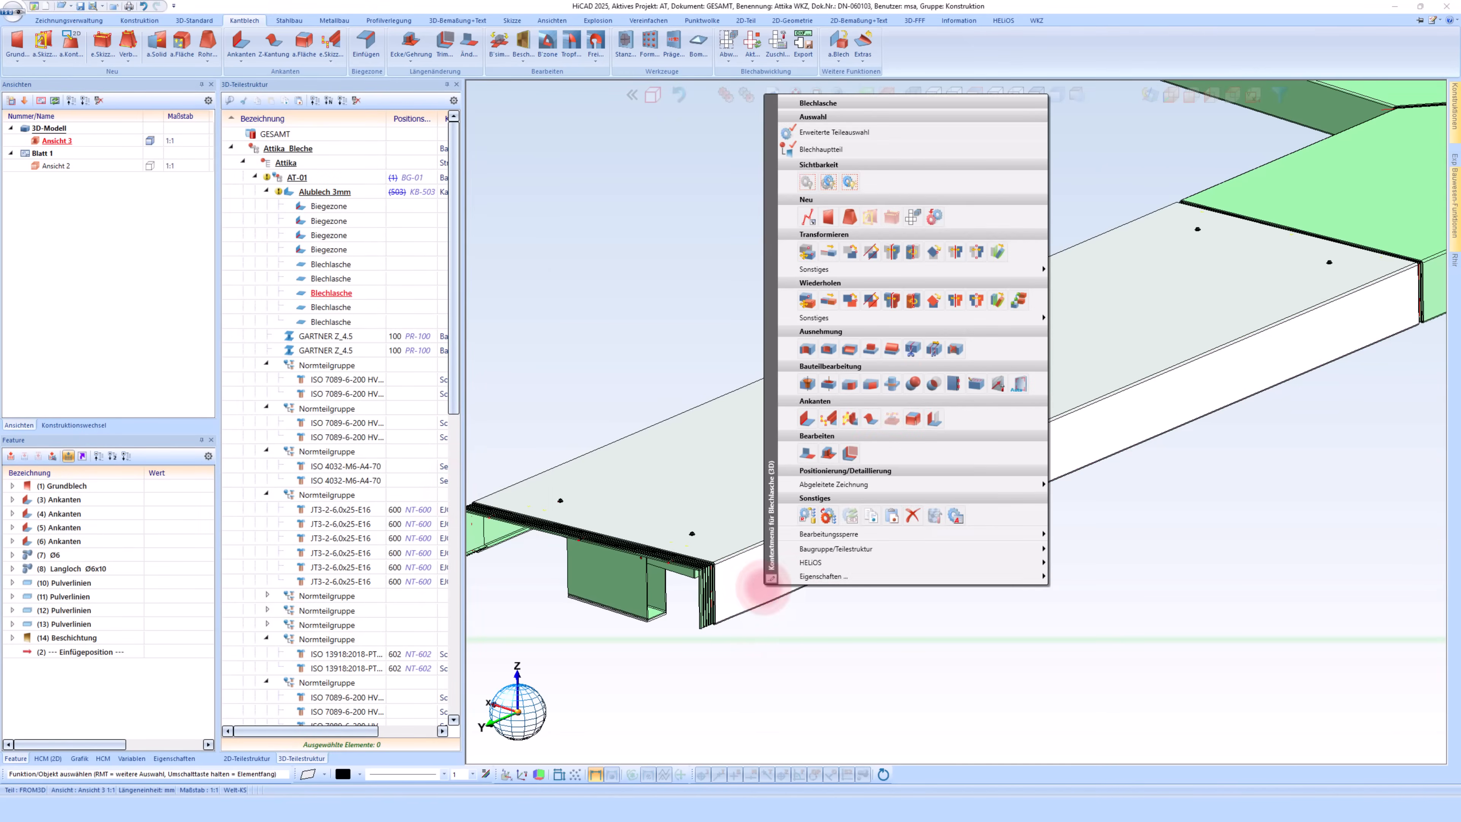
pyautogui.click(801, 577)
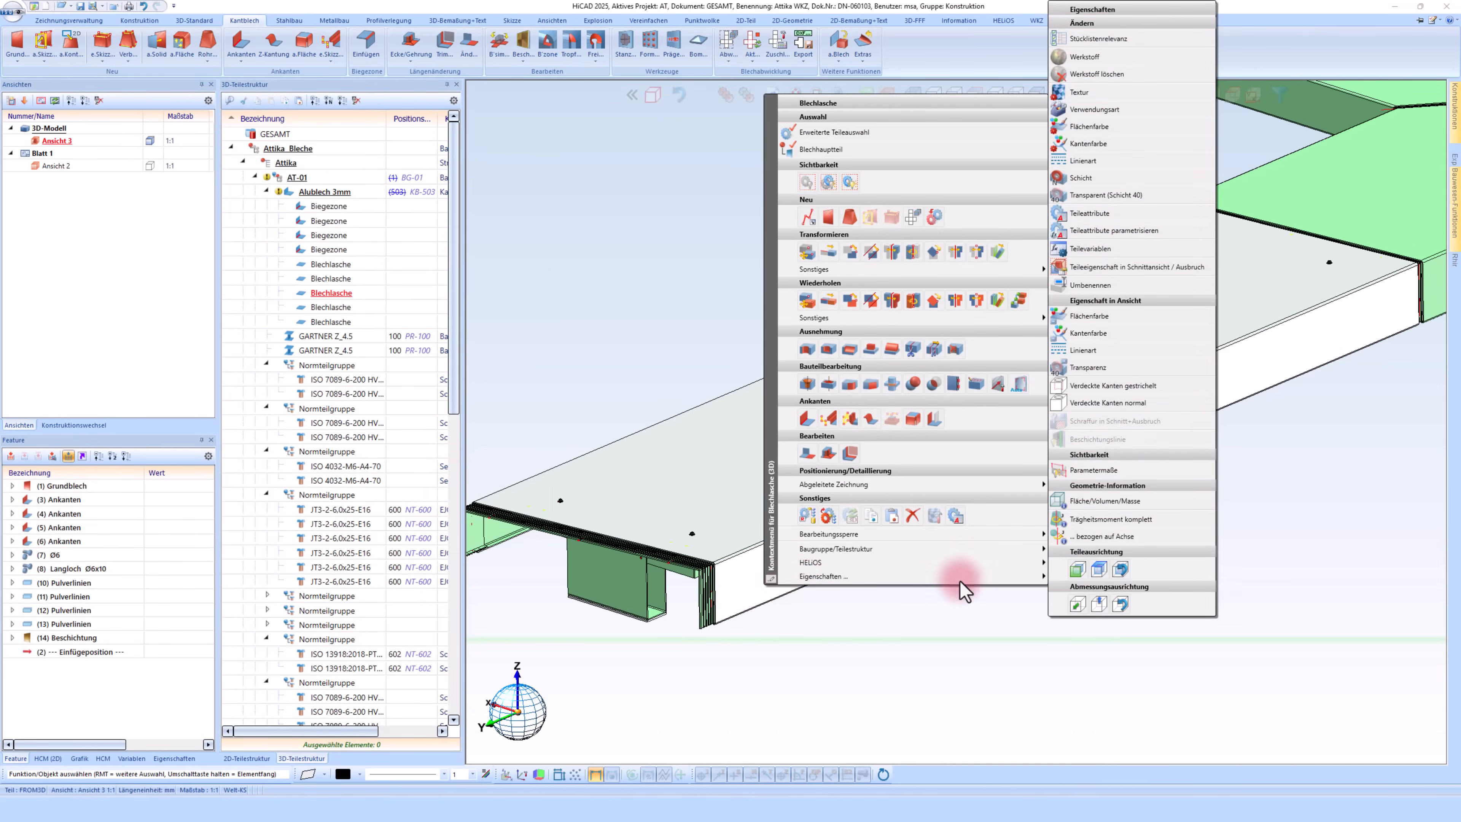
pyautogui.click(784, 613)
# Define the part orientation of the Alublech 3mm sheet by picking its long front flange as the reference plane
pyautogui.click(755, 572)
pyautogui.rightClick(757, 573)
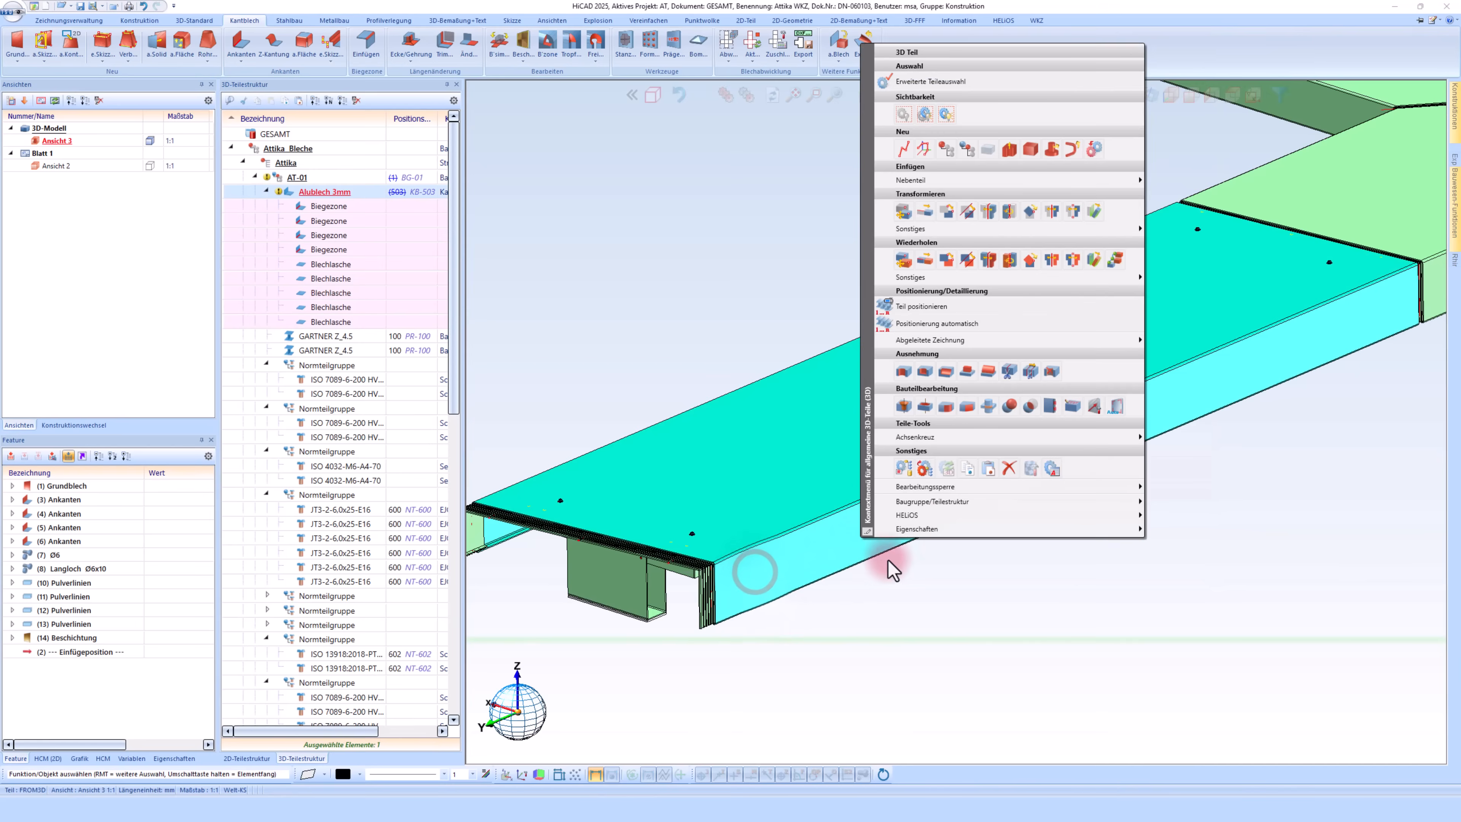
pyautogui.click(917, 529)
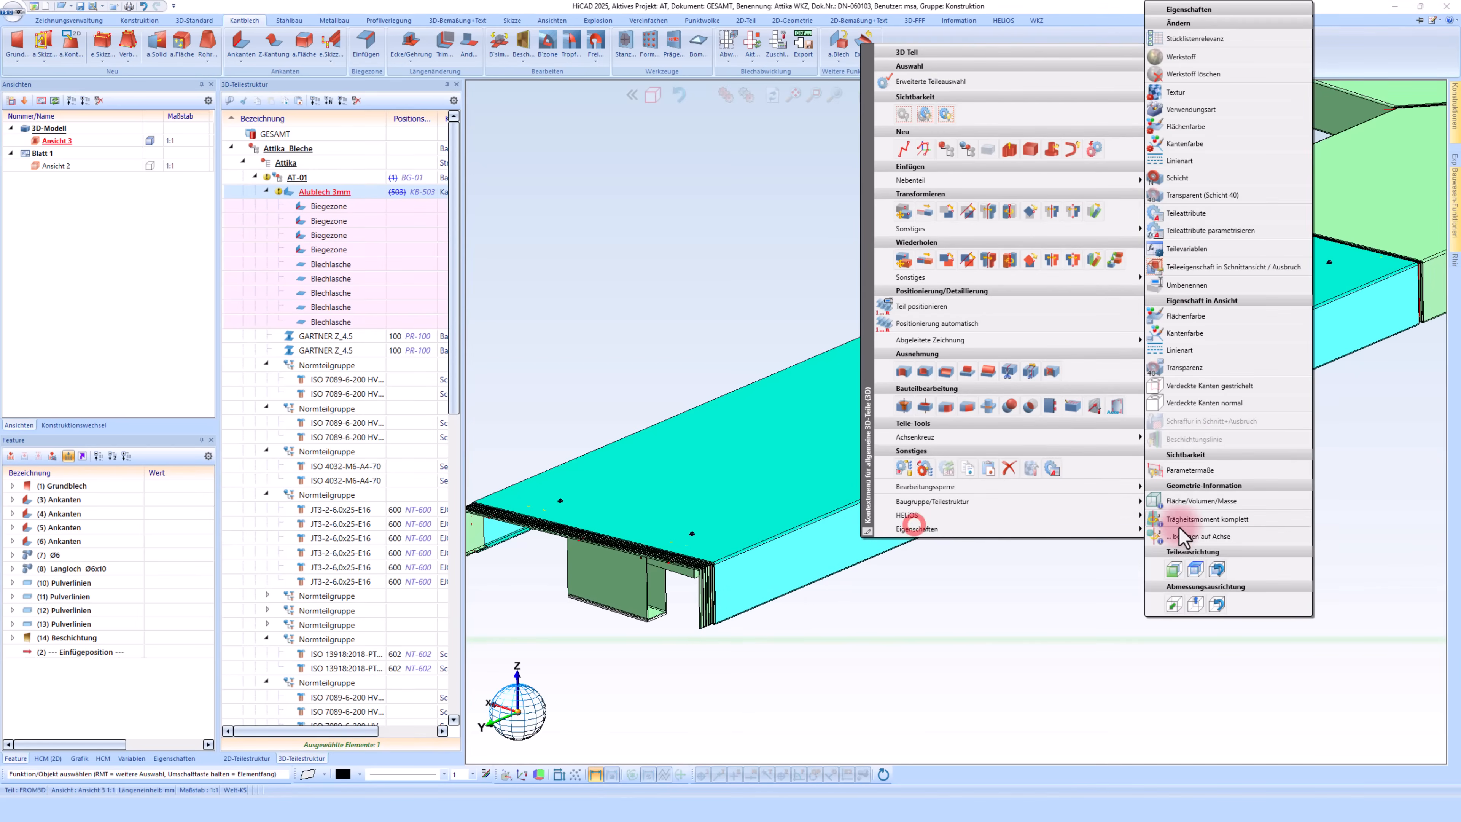
pyautogui.click(1171, 570)
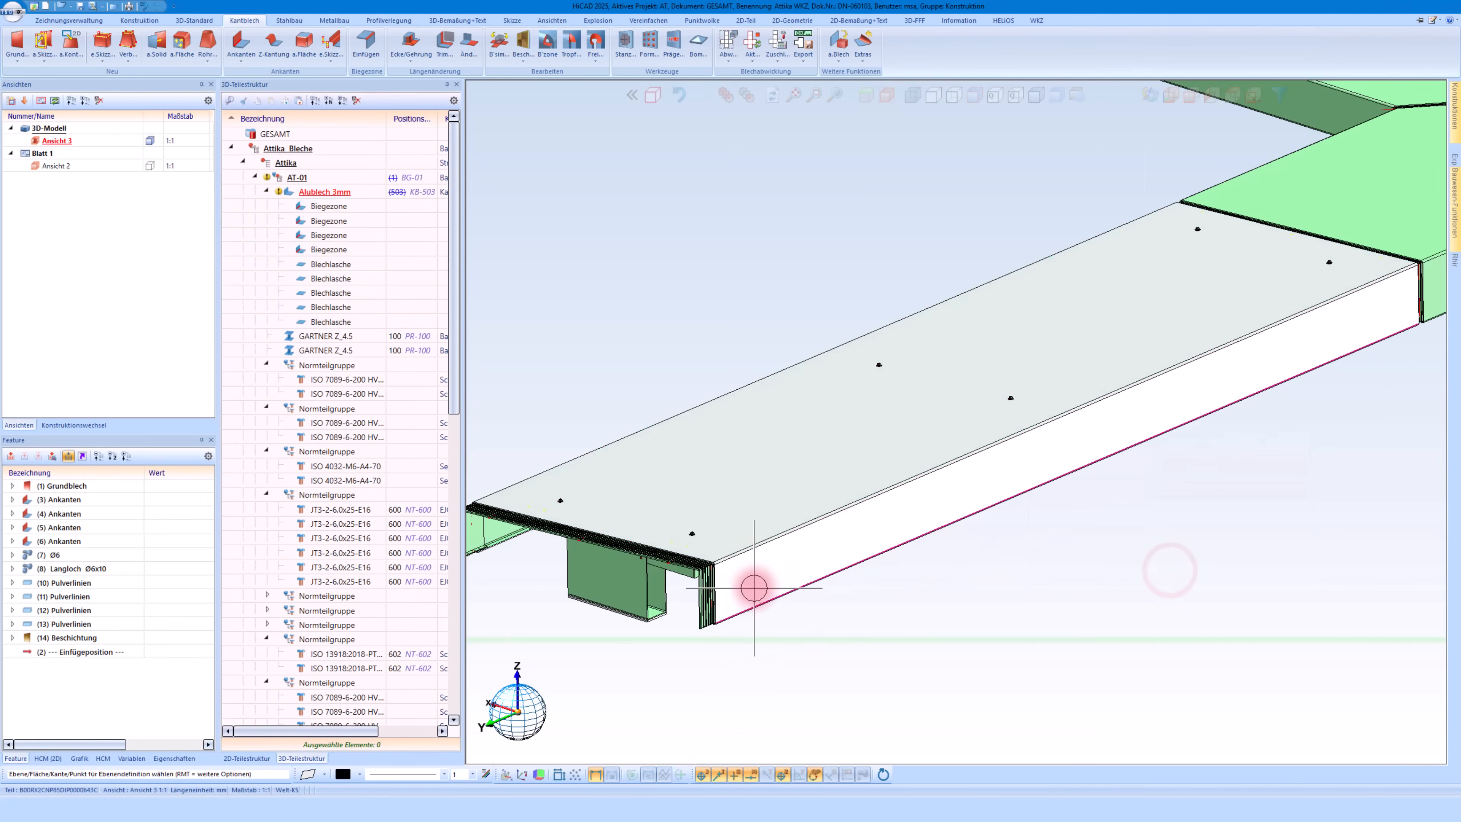
pyautogui.click(756, 583)
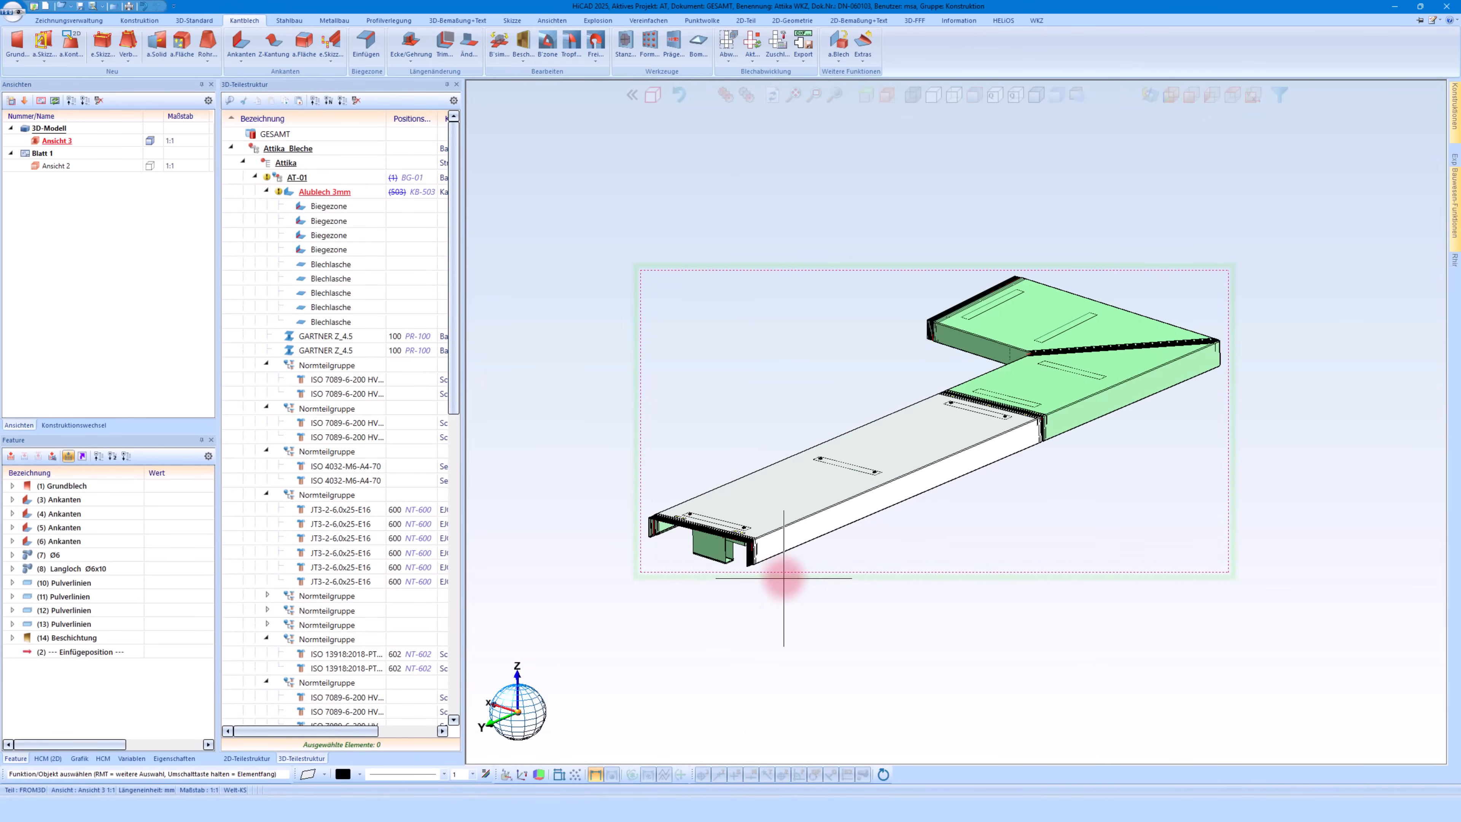
# Run the position numbering for the parts of the Attika model
pyautogui.click(84, 22)
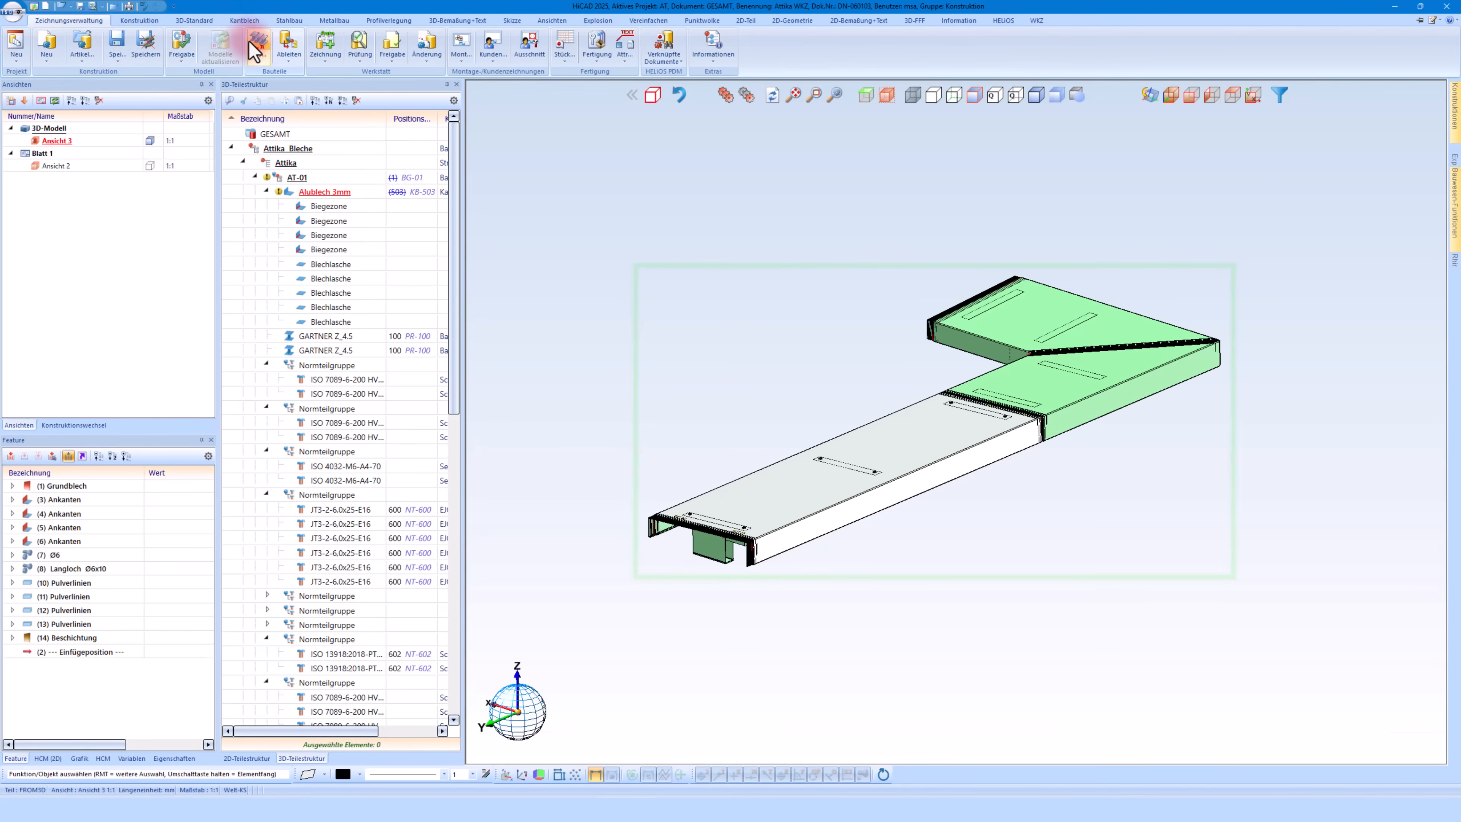
pyautogui.click(259, 49)
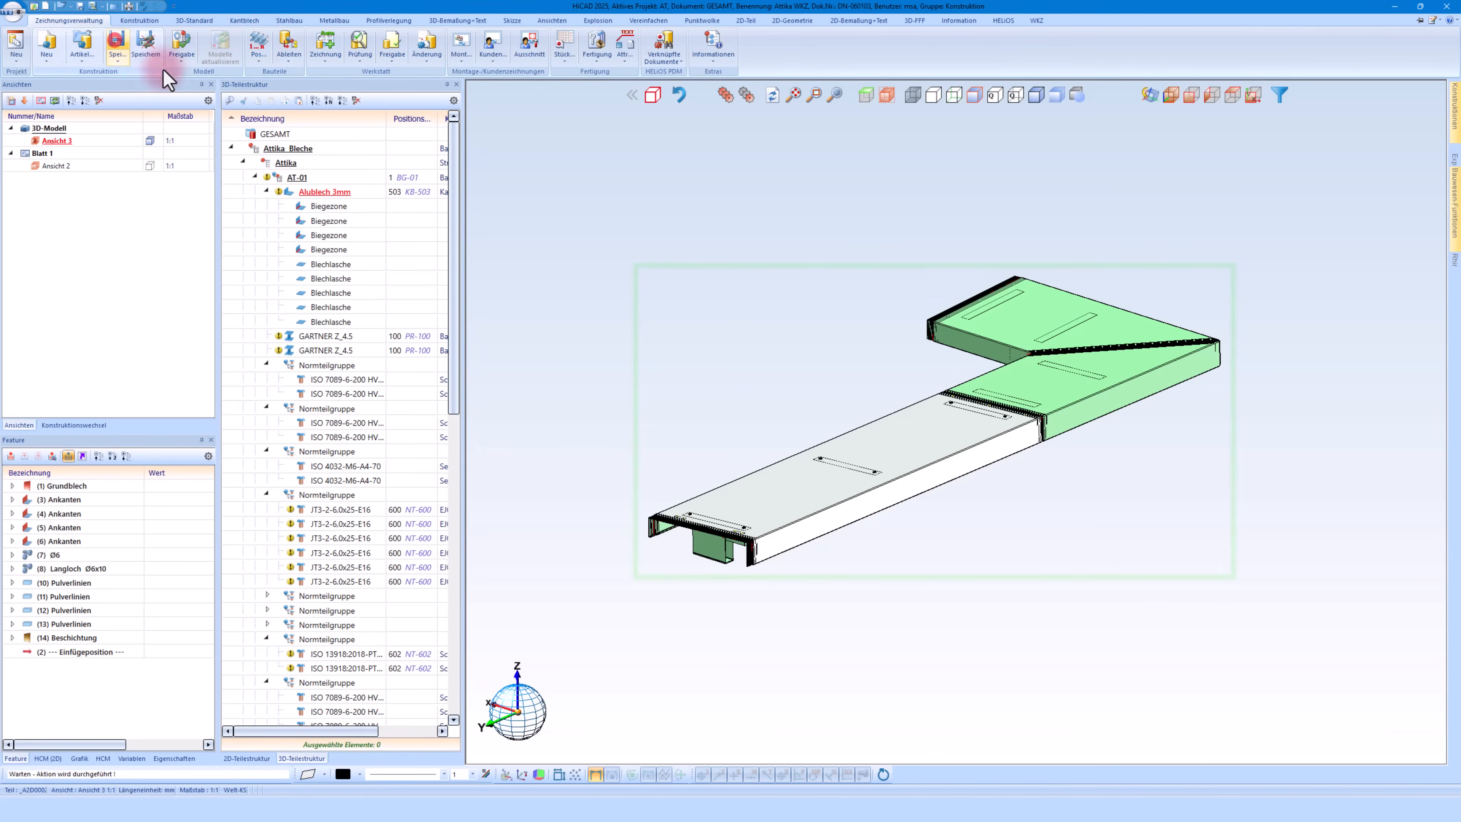
pyautogui.click(801, 317)
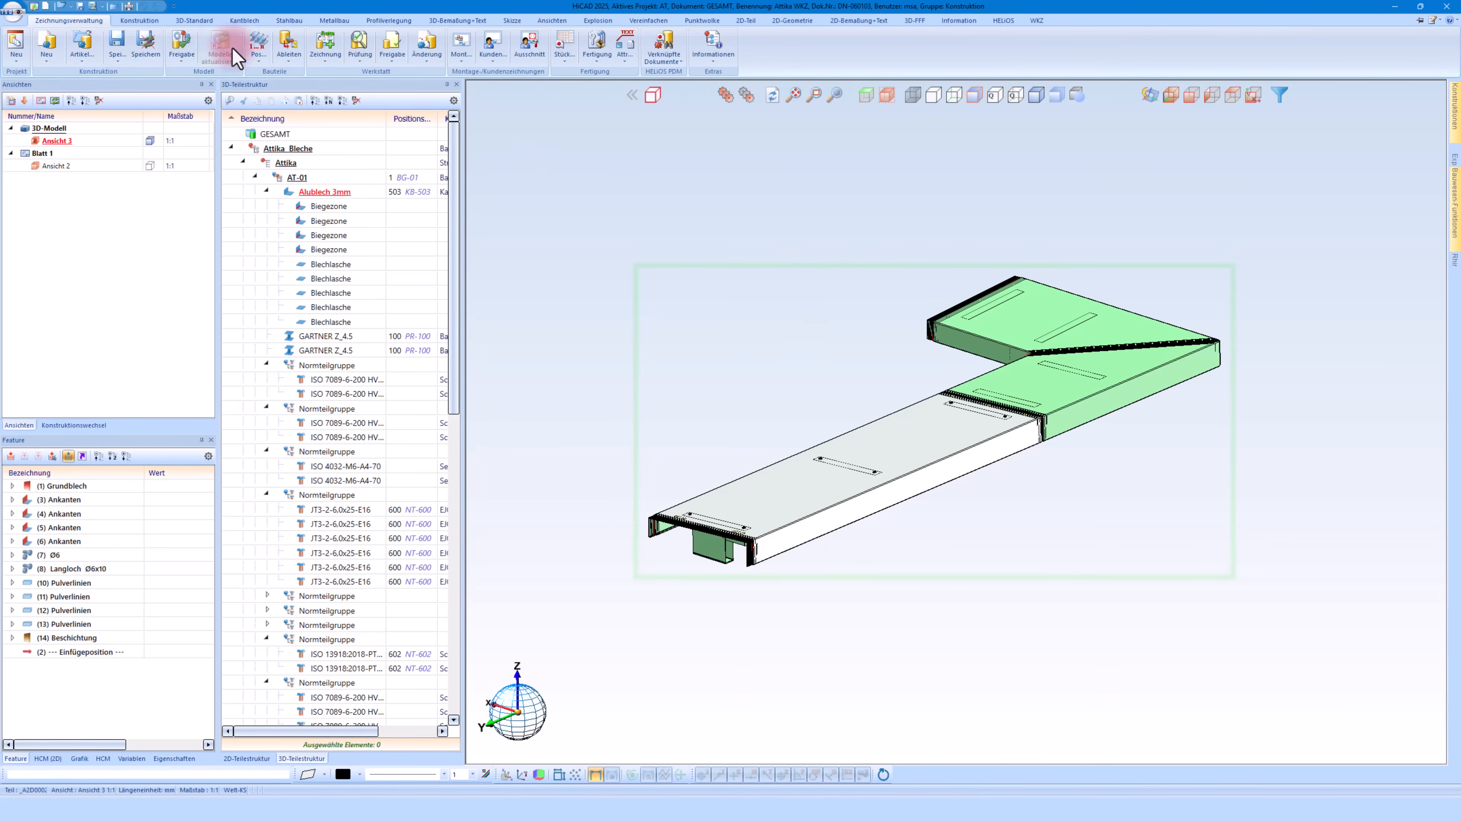
# Start the drawing derivation and load the usage-dependent configuration Attikablech(KANTBLECHE)
pyautogui.click(138, 20)
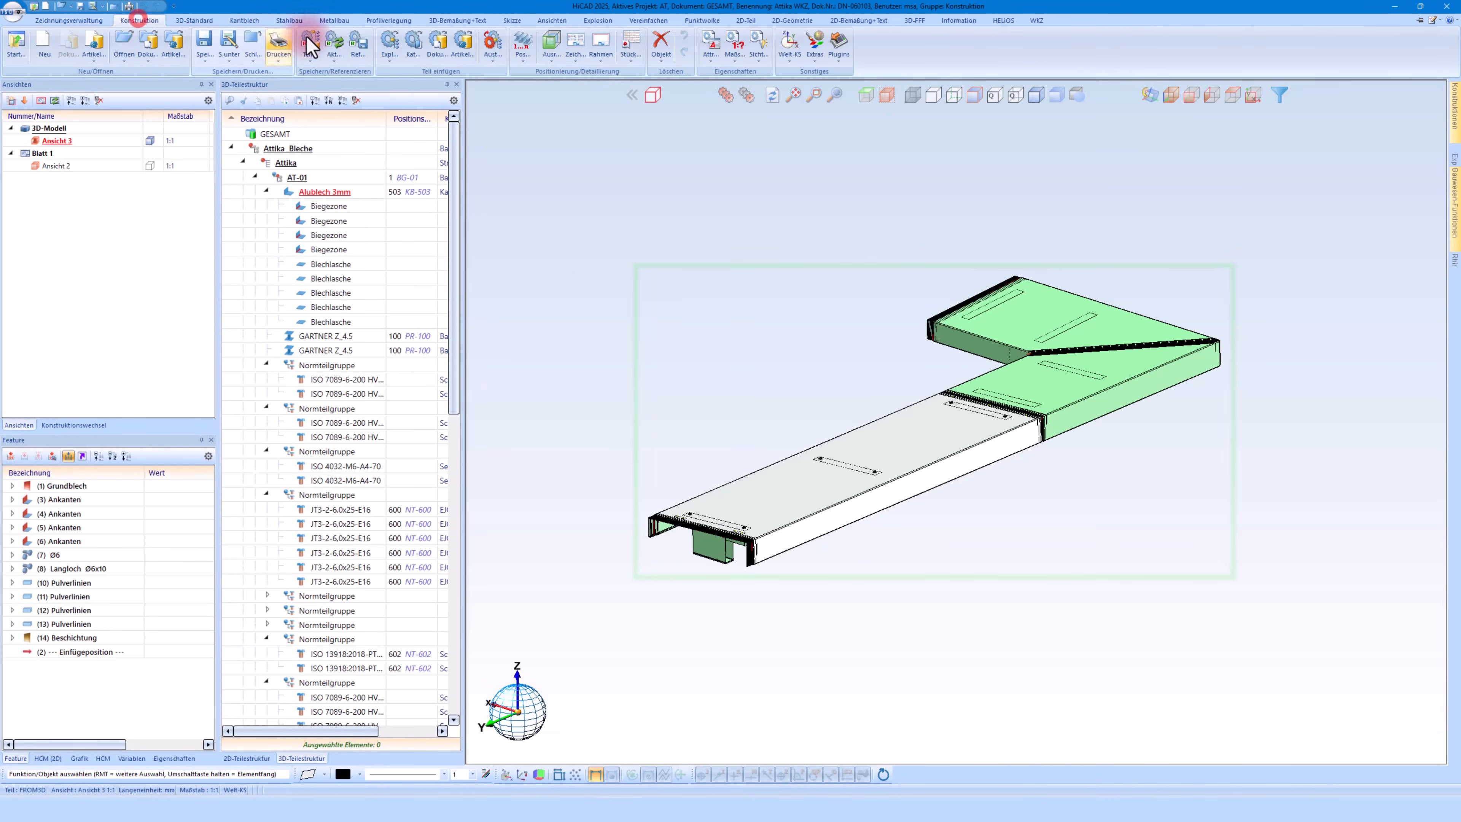
pyautogui.click(576, 42)
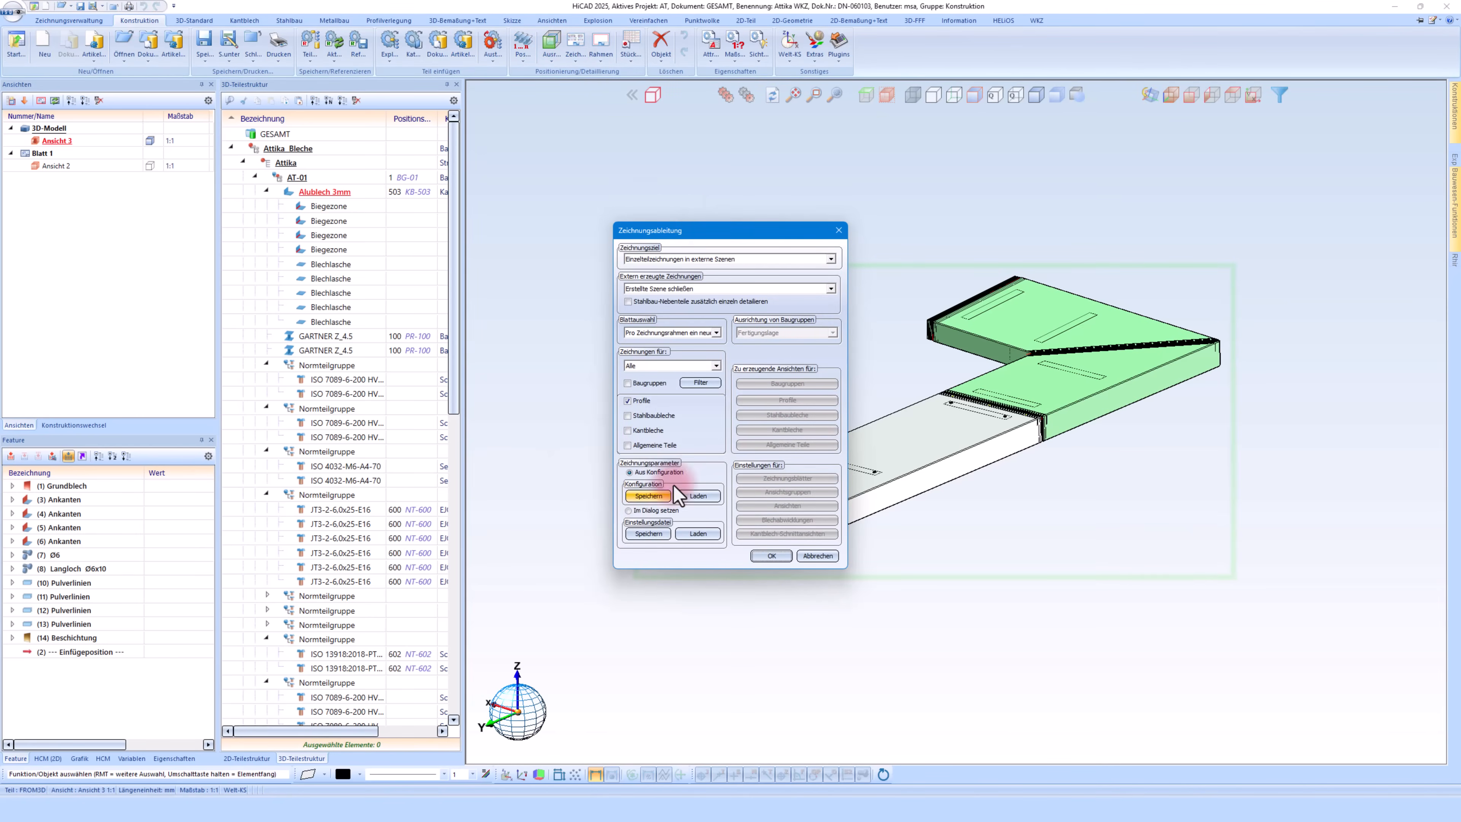
pyautogui.click(696, 498)
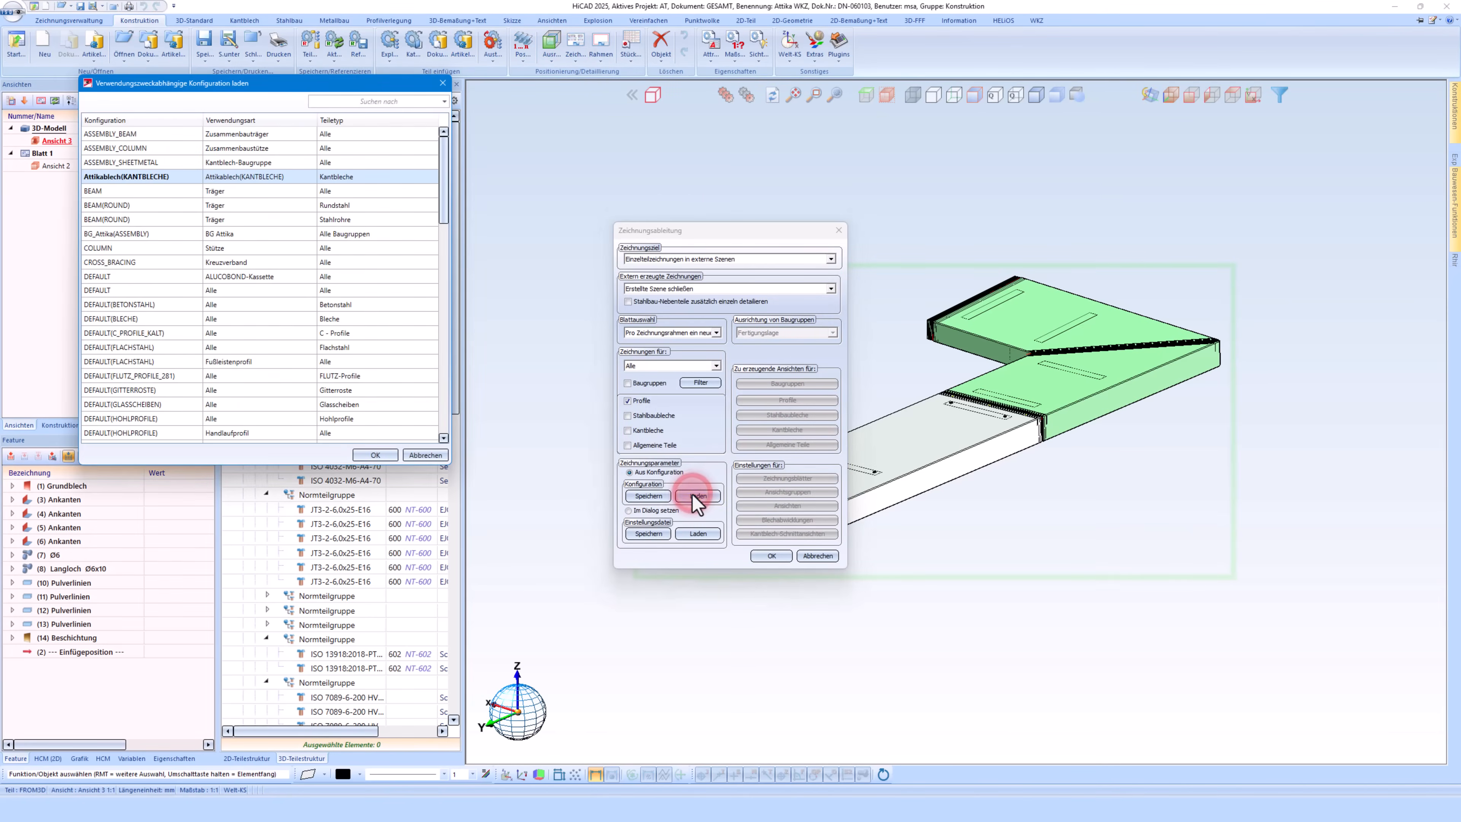
pyautogui.click(110, 178)
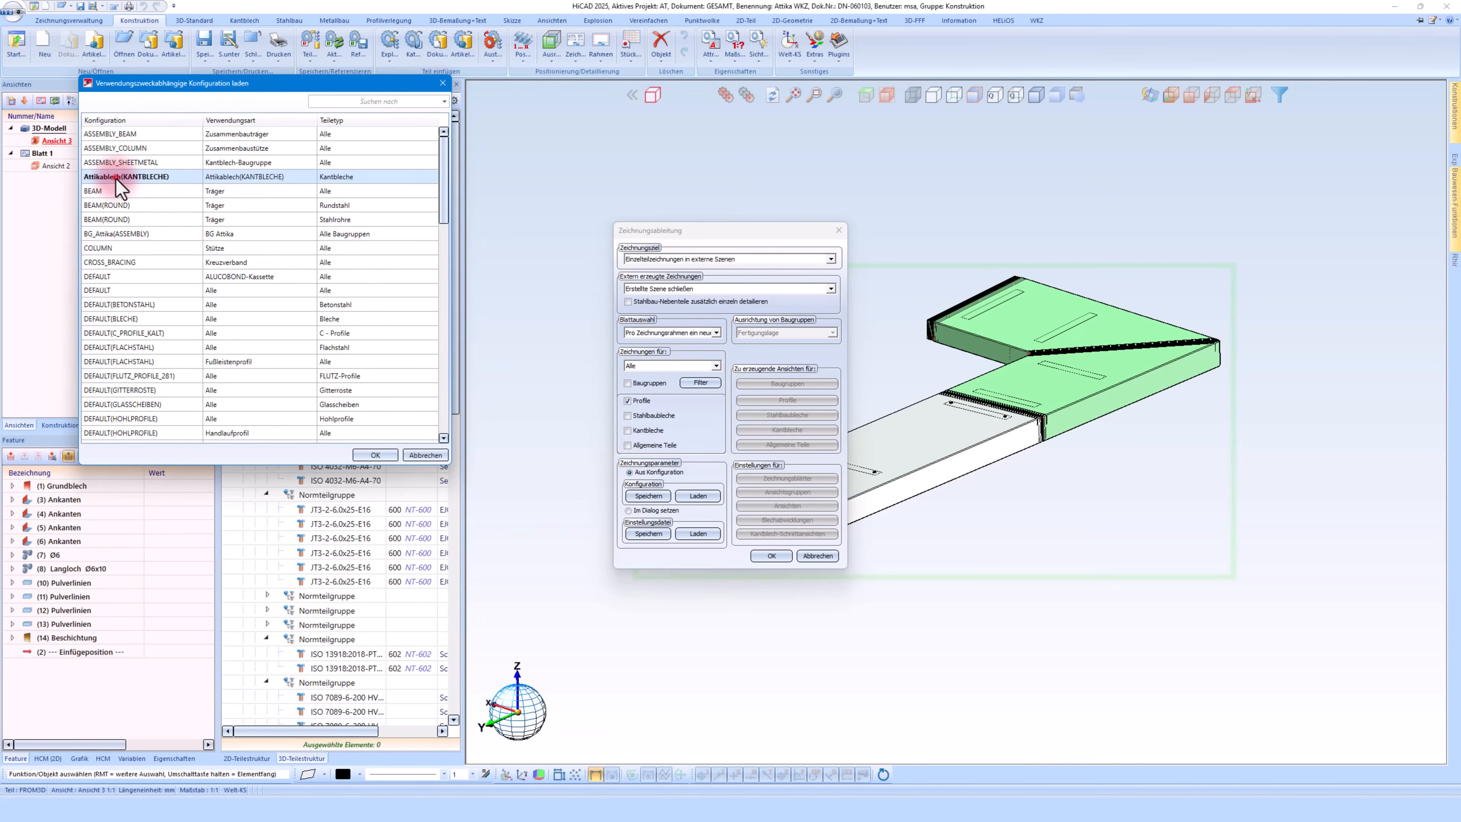
pyautogui.doubleClick(116, 179)
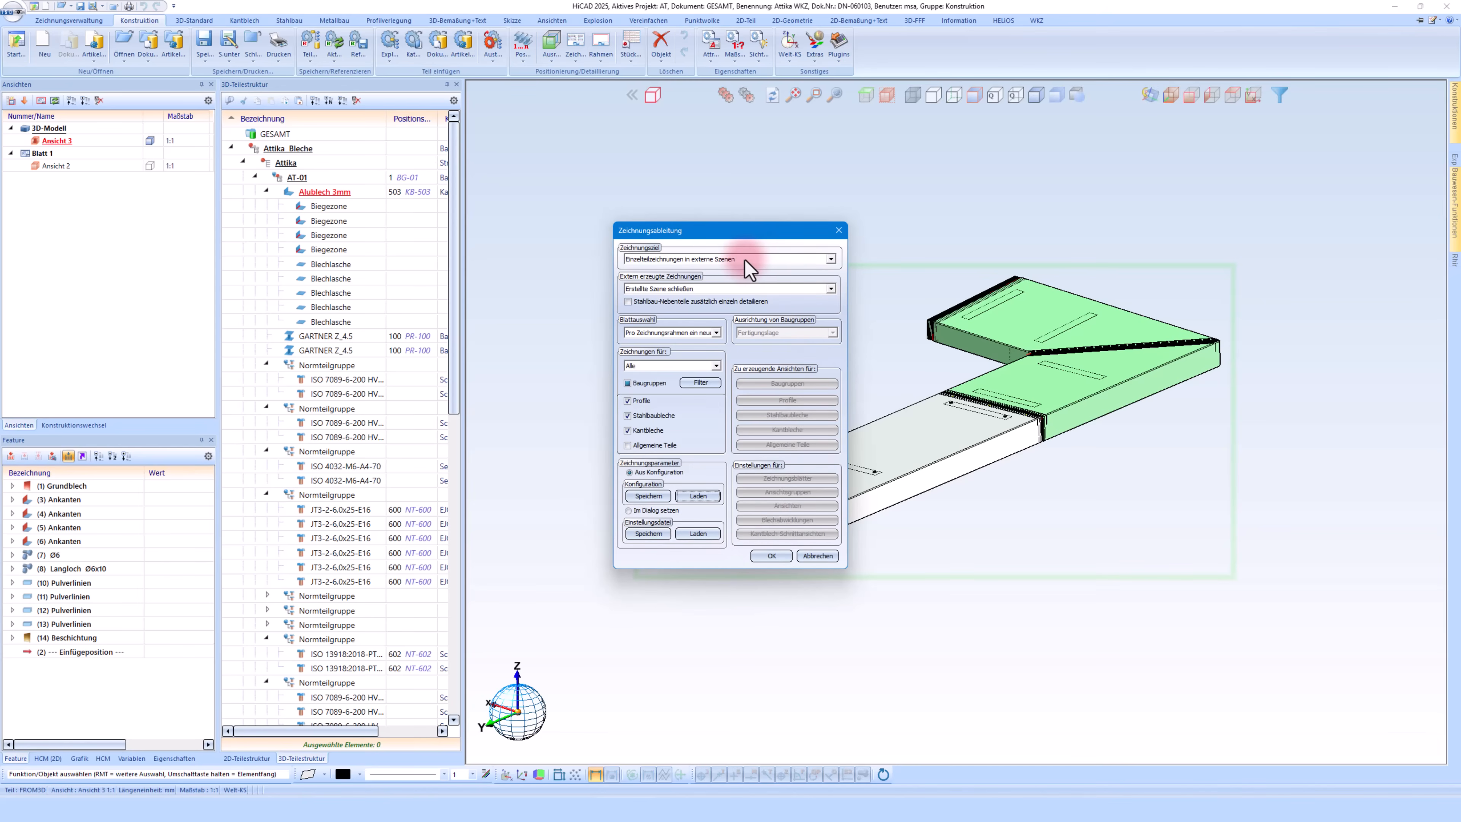
# Switch the drawing parameters to In Dialog setzen and accept the preset views for Kantbleche
pyautogui.click(638, 512)
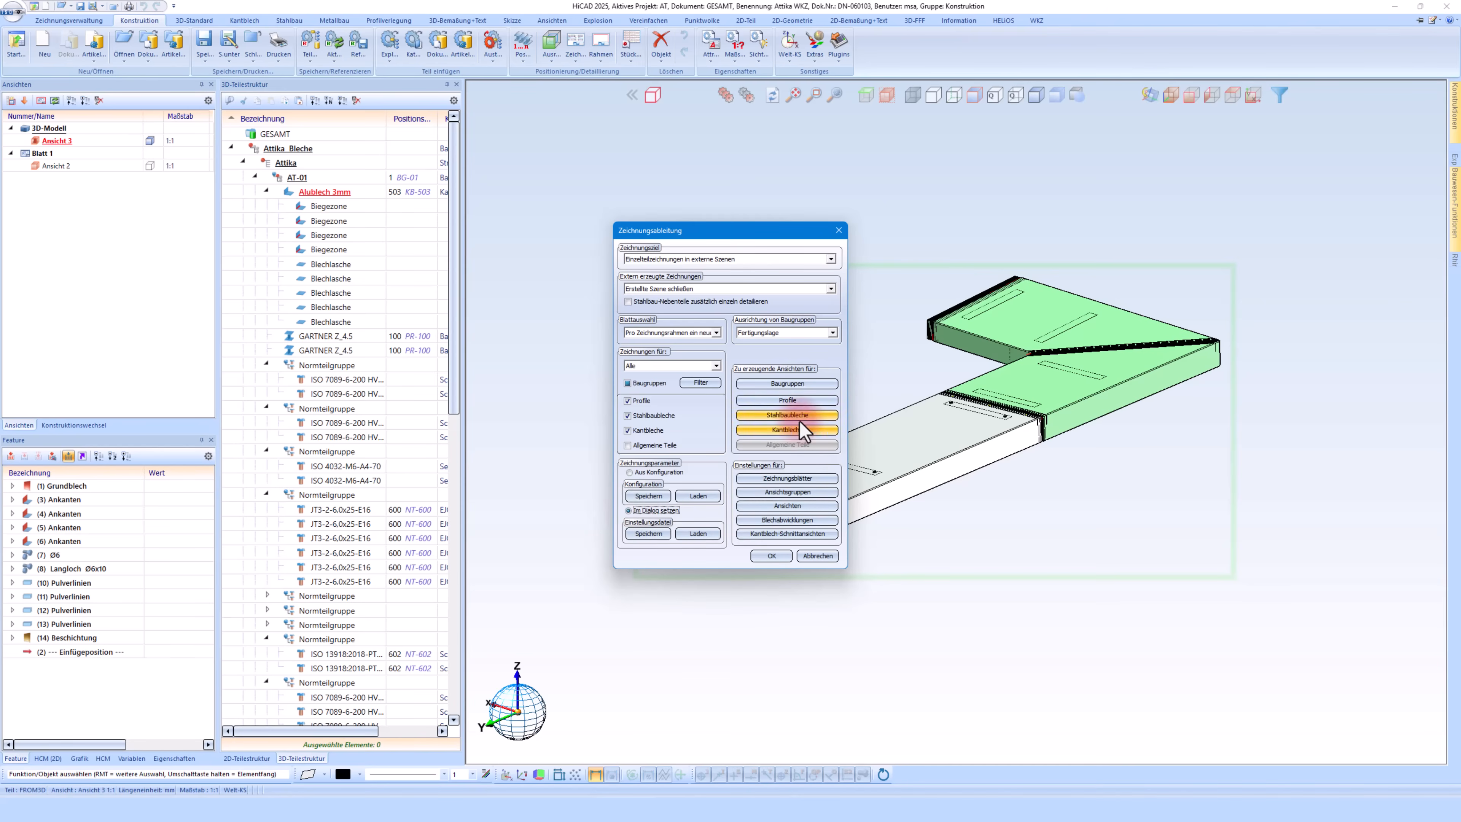
pyautogui.click(787, 430)
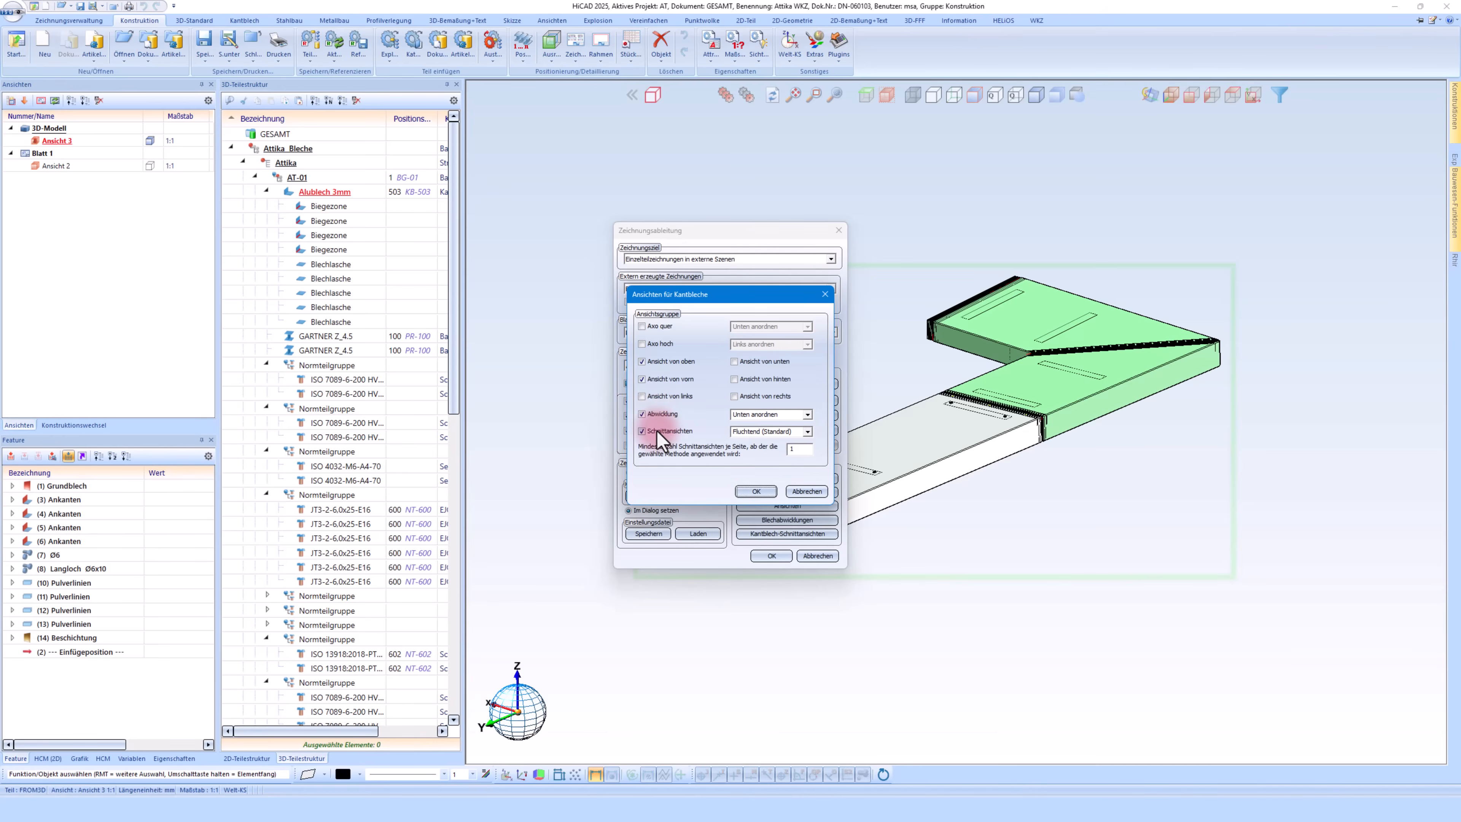
pyautogui.click(665, 366)
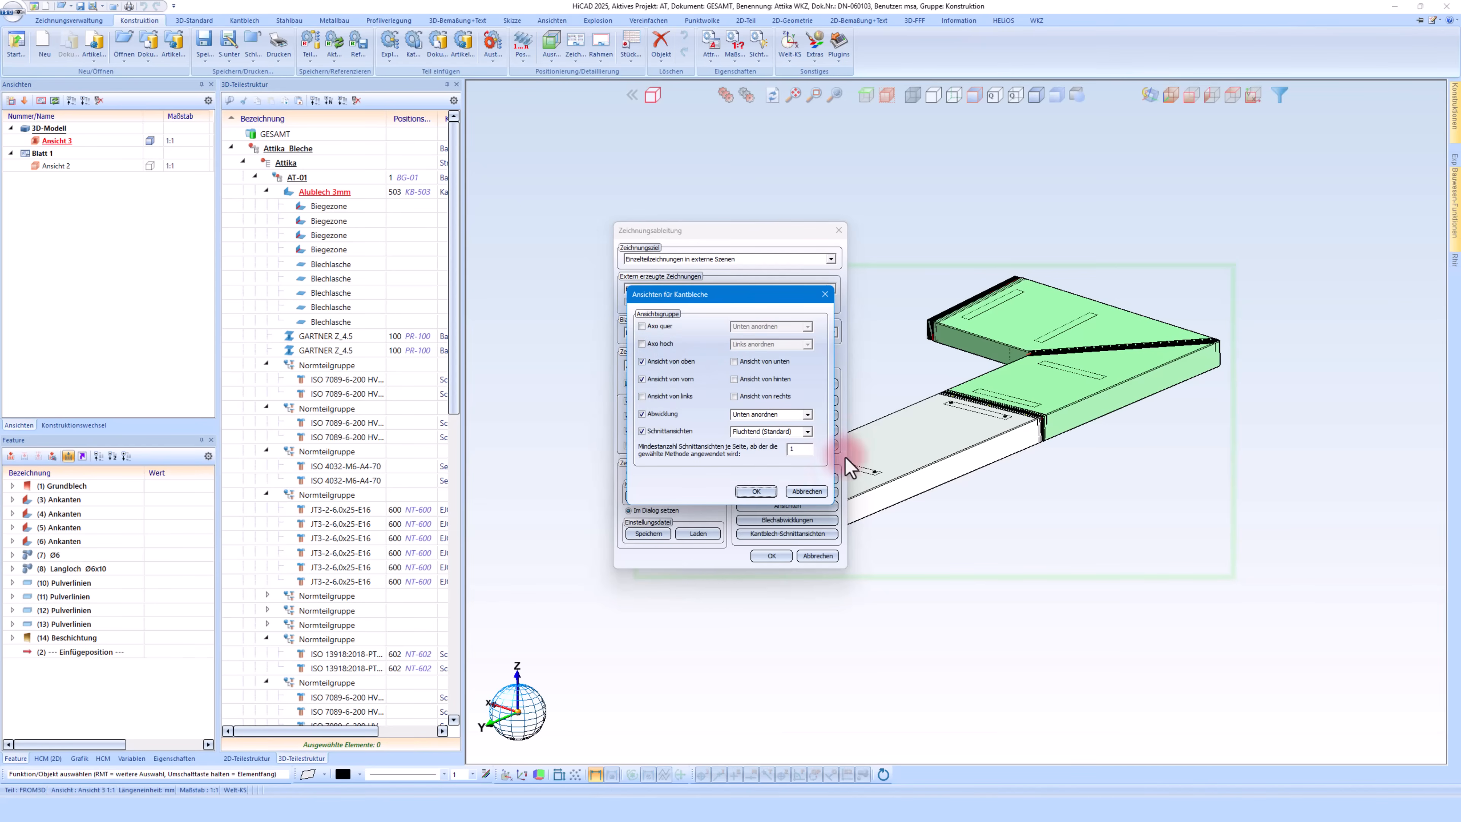
pyautogui.click(755, 491)
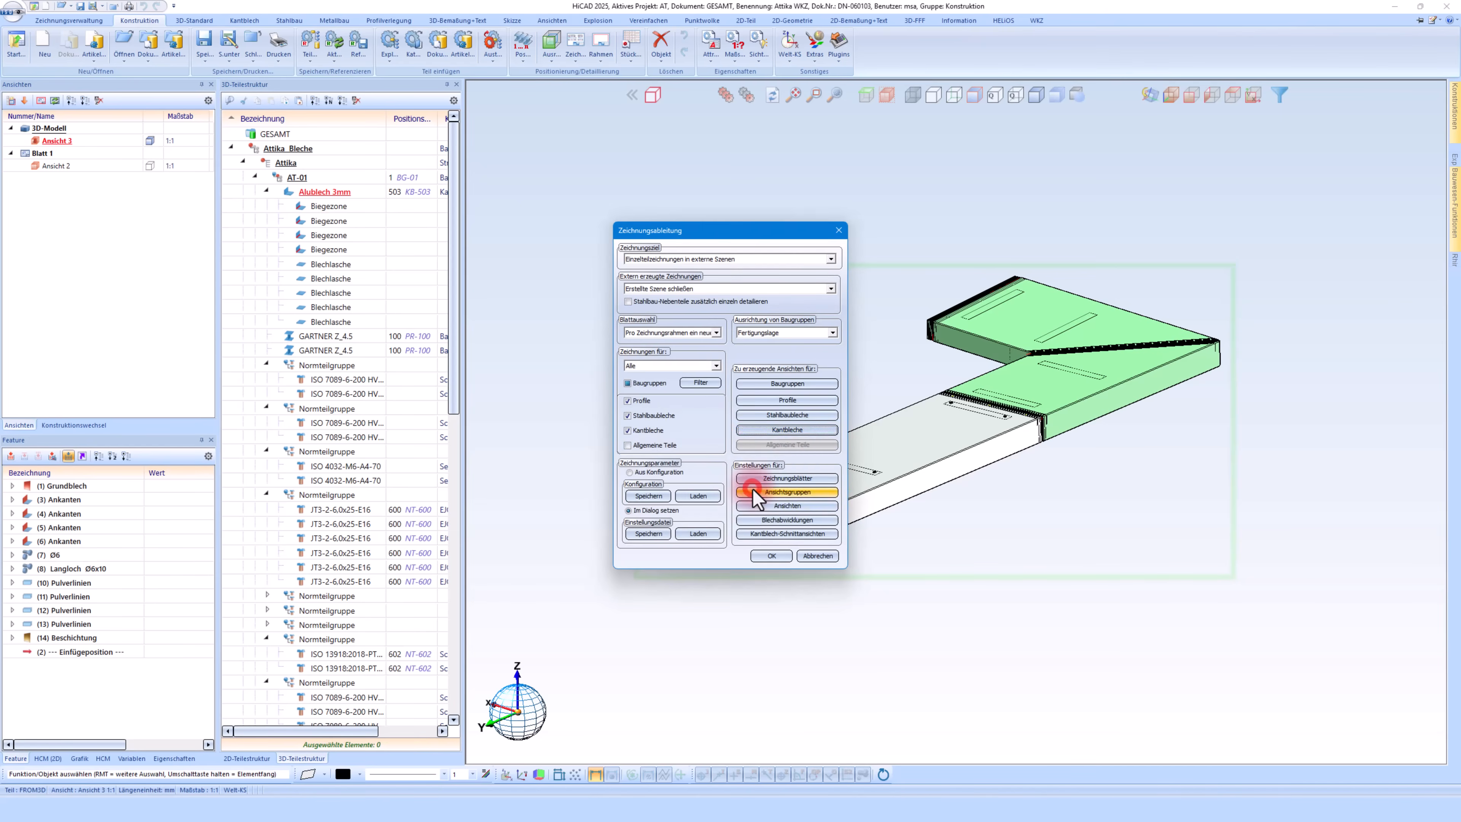
# Set the frame in the drawing sheet settings to the Rahmen/Maßstabs-Liste option
pyautogui.click(780, 478)
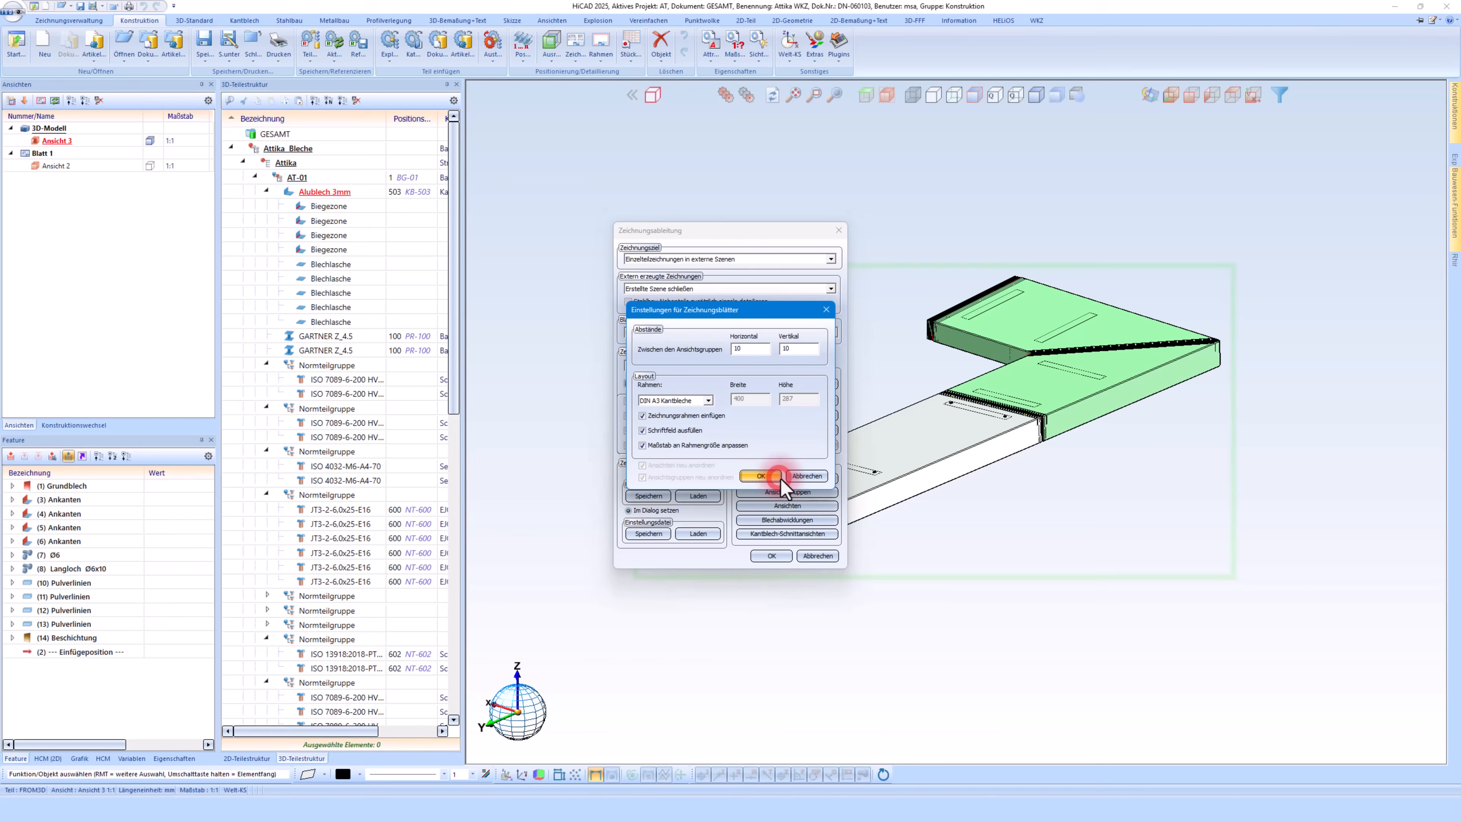
pyautogui.click(670, 401)
pyautogui.click(684, 493)
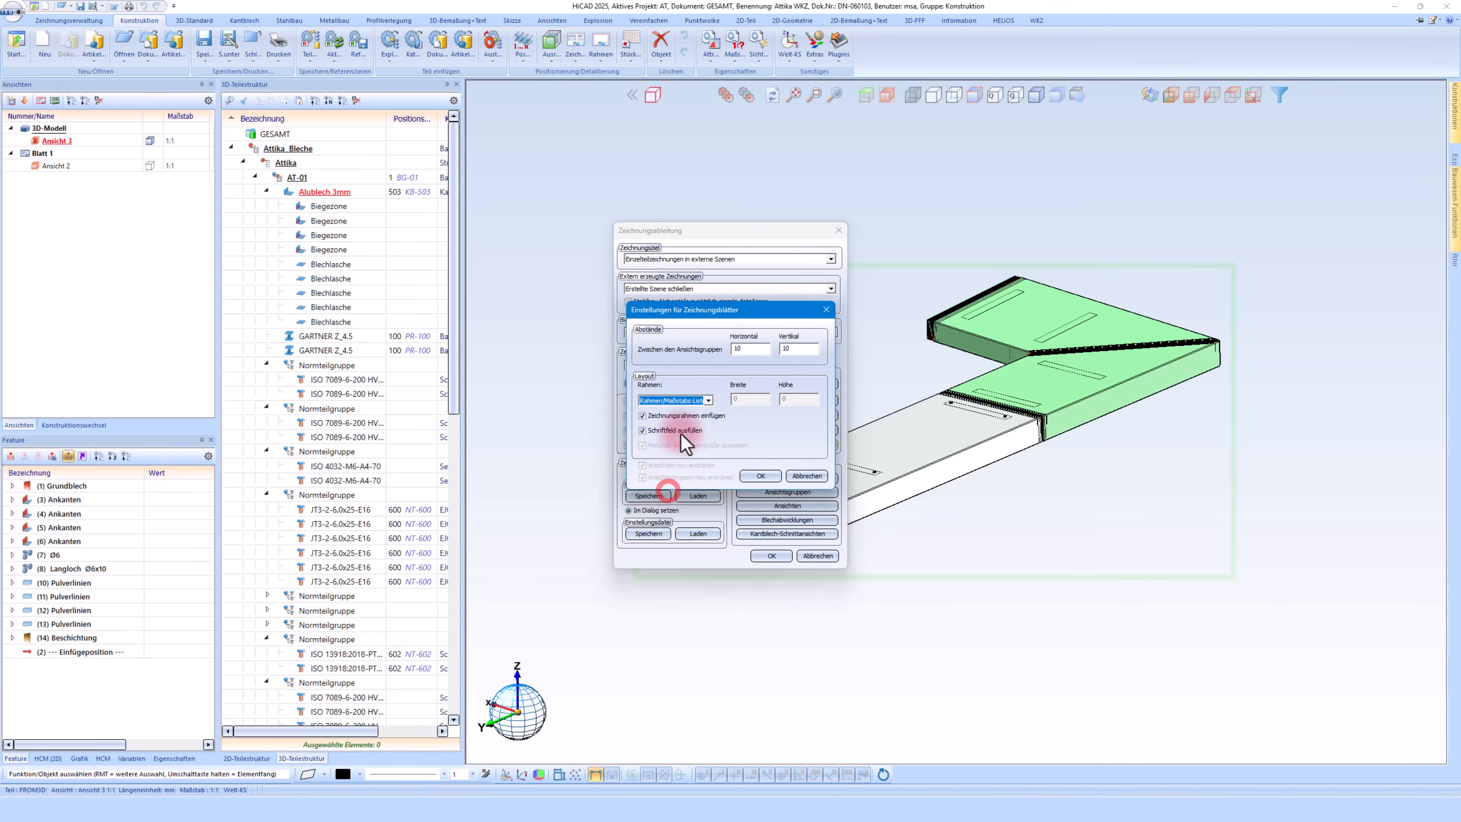
pyautogui.click(749, 476)
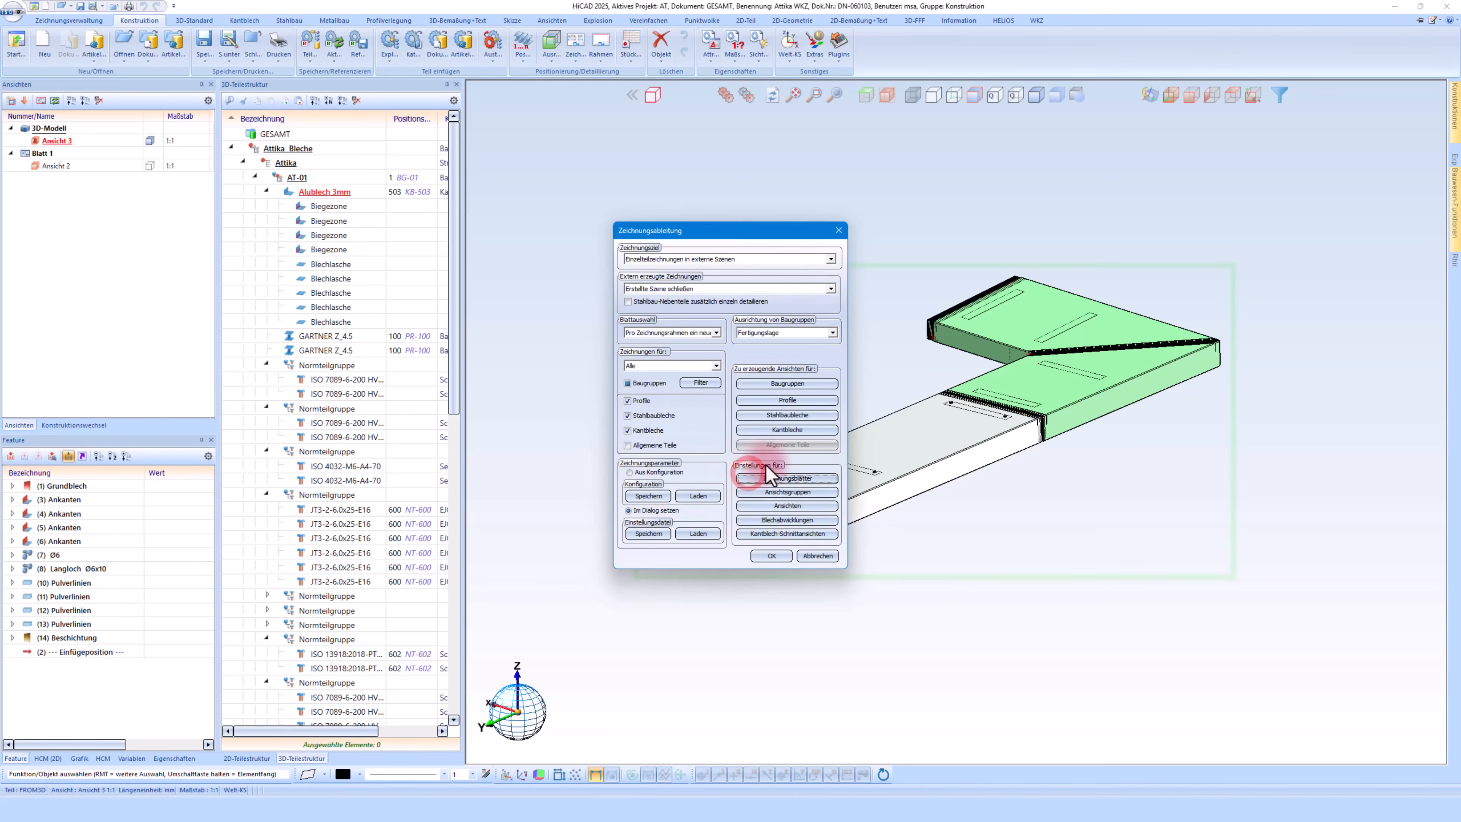
# Add an entry to the view groups' Rahmen/Maßstabs-Liste with frame DIN A3 Kantbleche and main view scale 1:5
pyautogui.click(773, 492)
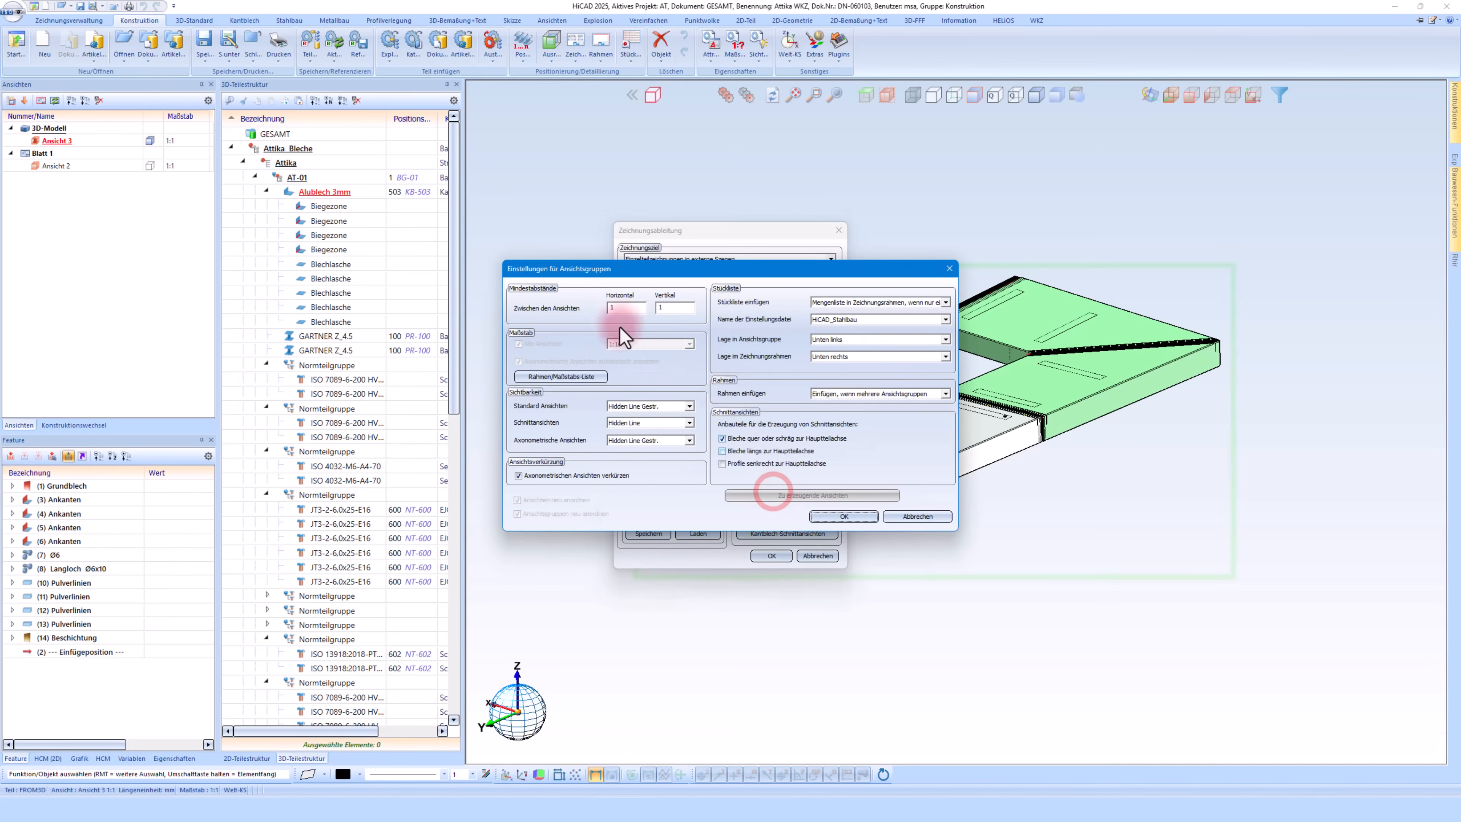
pyautogui.click(558, 378)
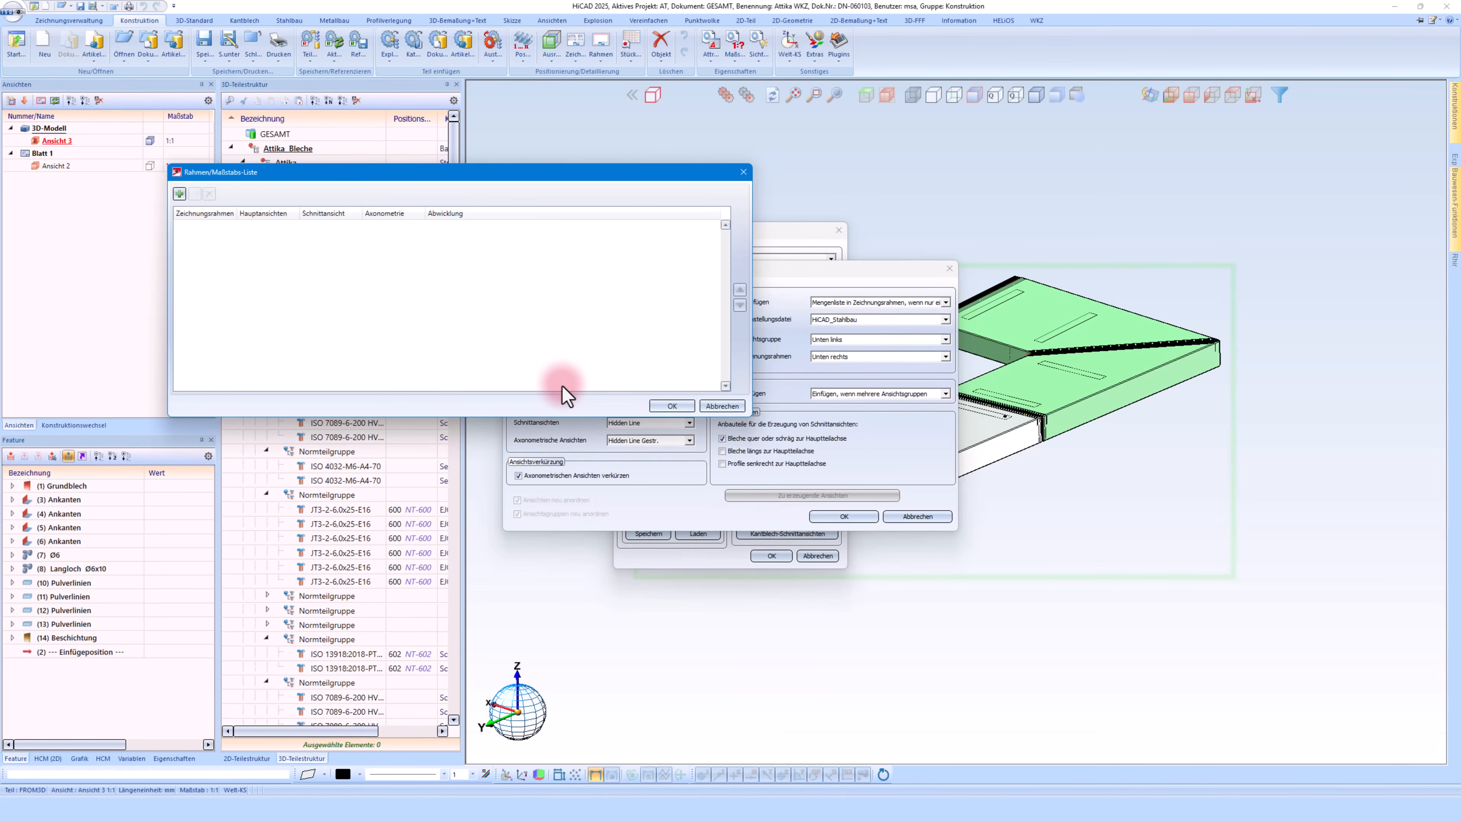
pyautogui.click(179, 194)
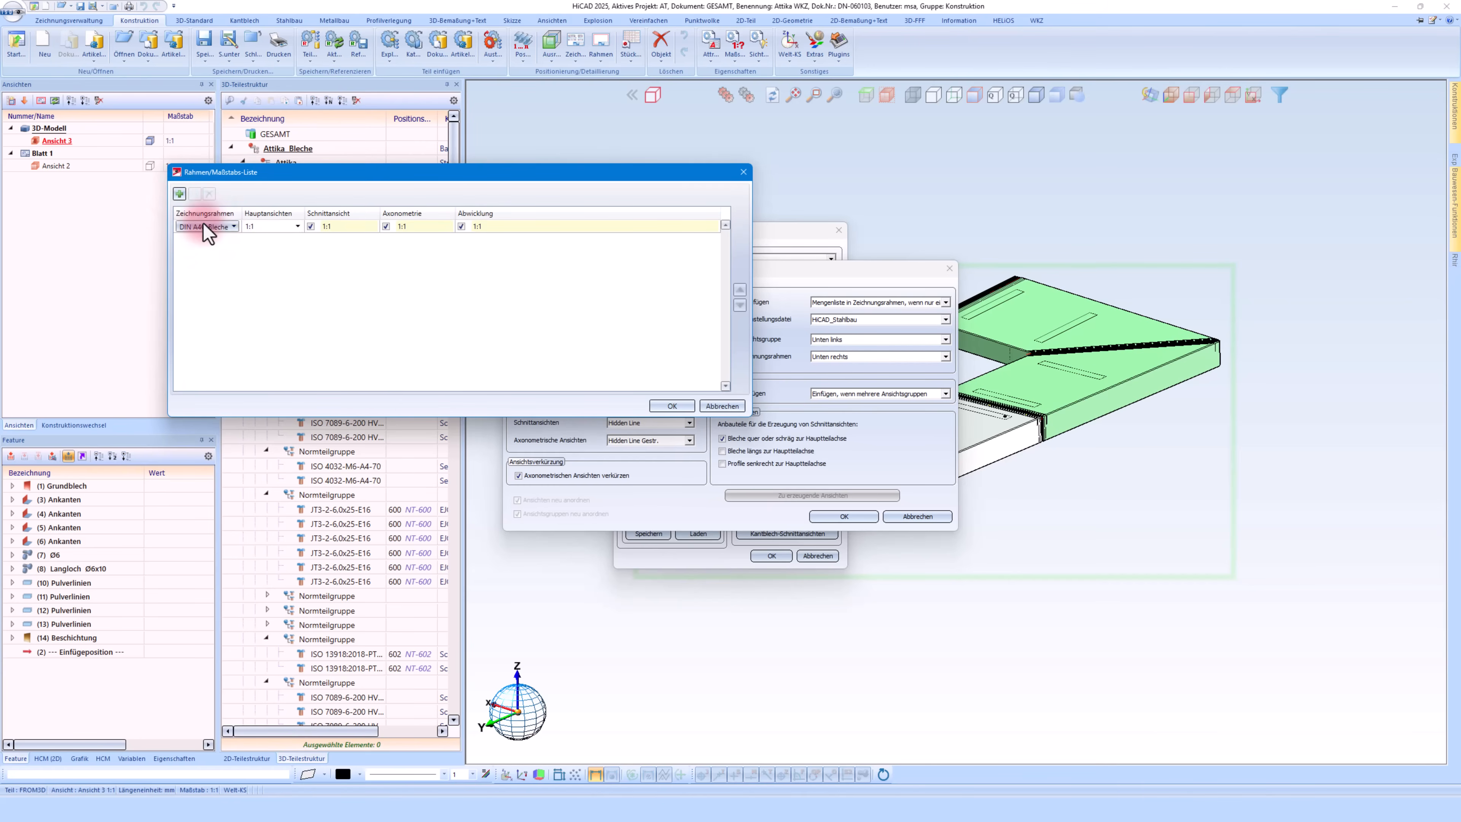
pyautogui.click(201, 226)
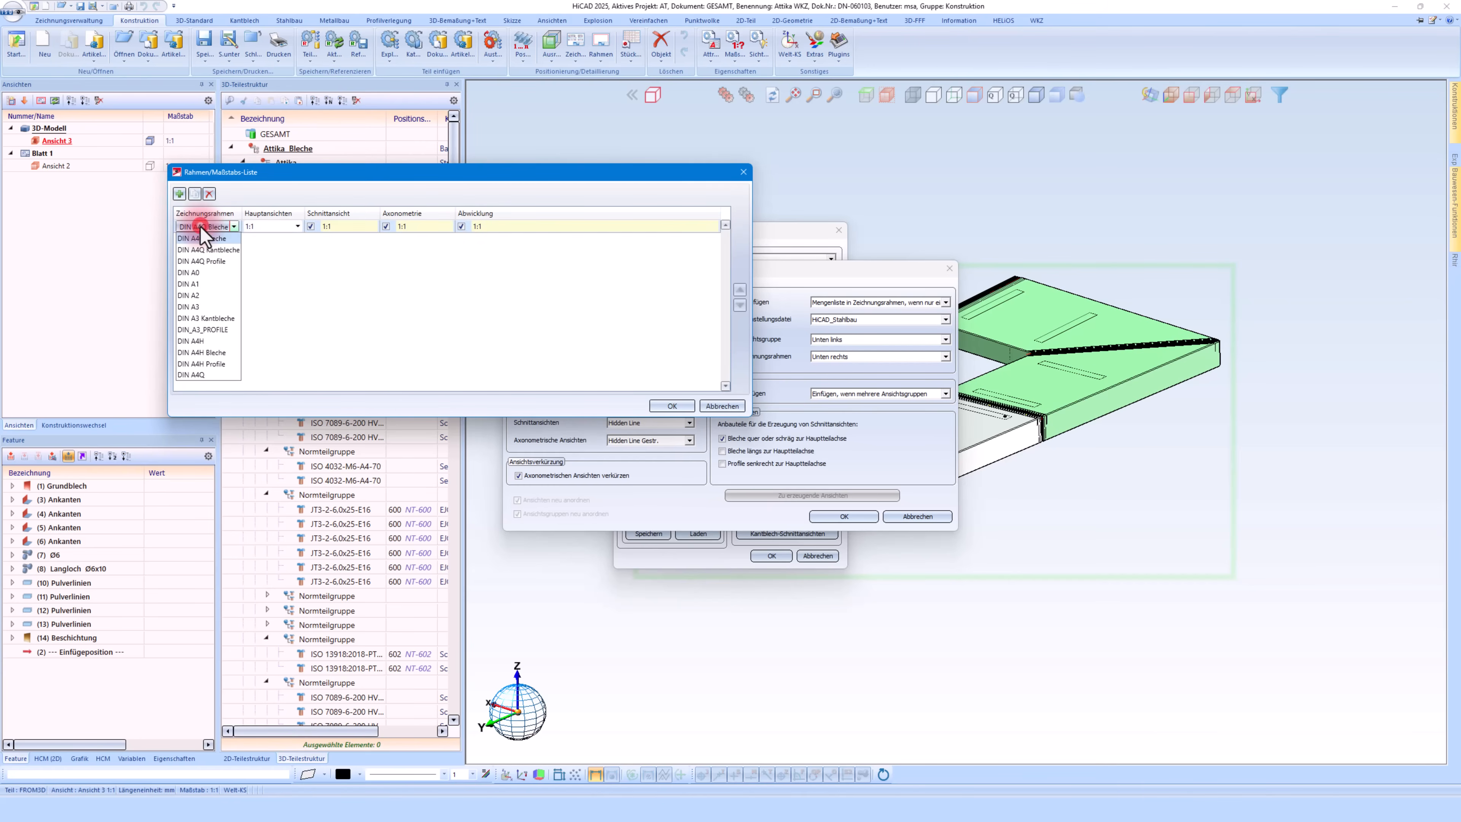
pyautogui.click(207, 320)
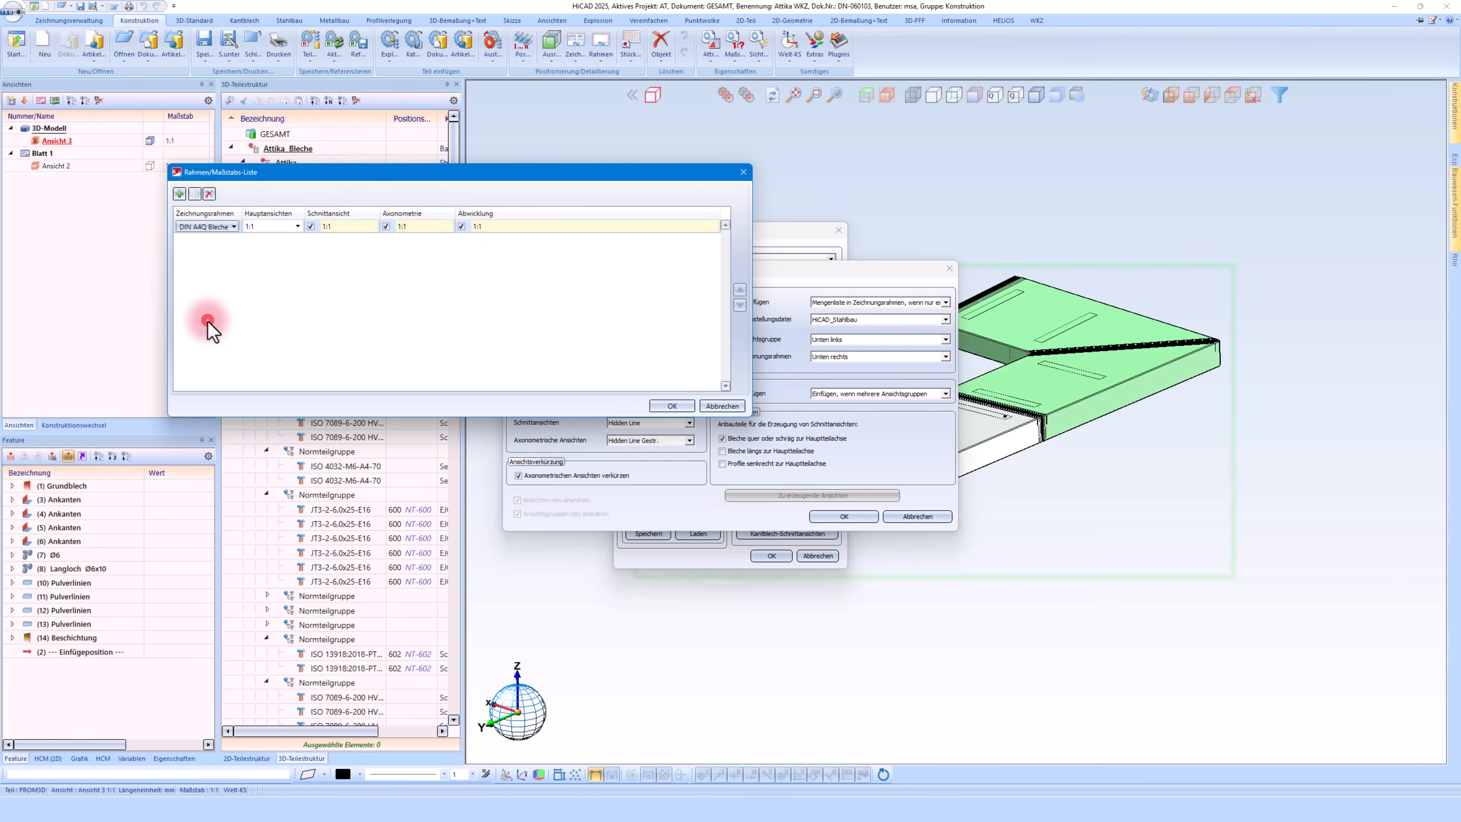
pyautogui.click(306, 226)
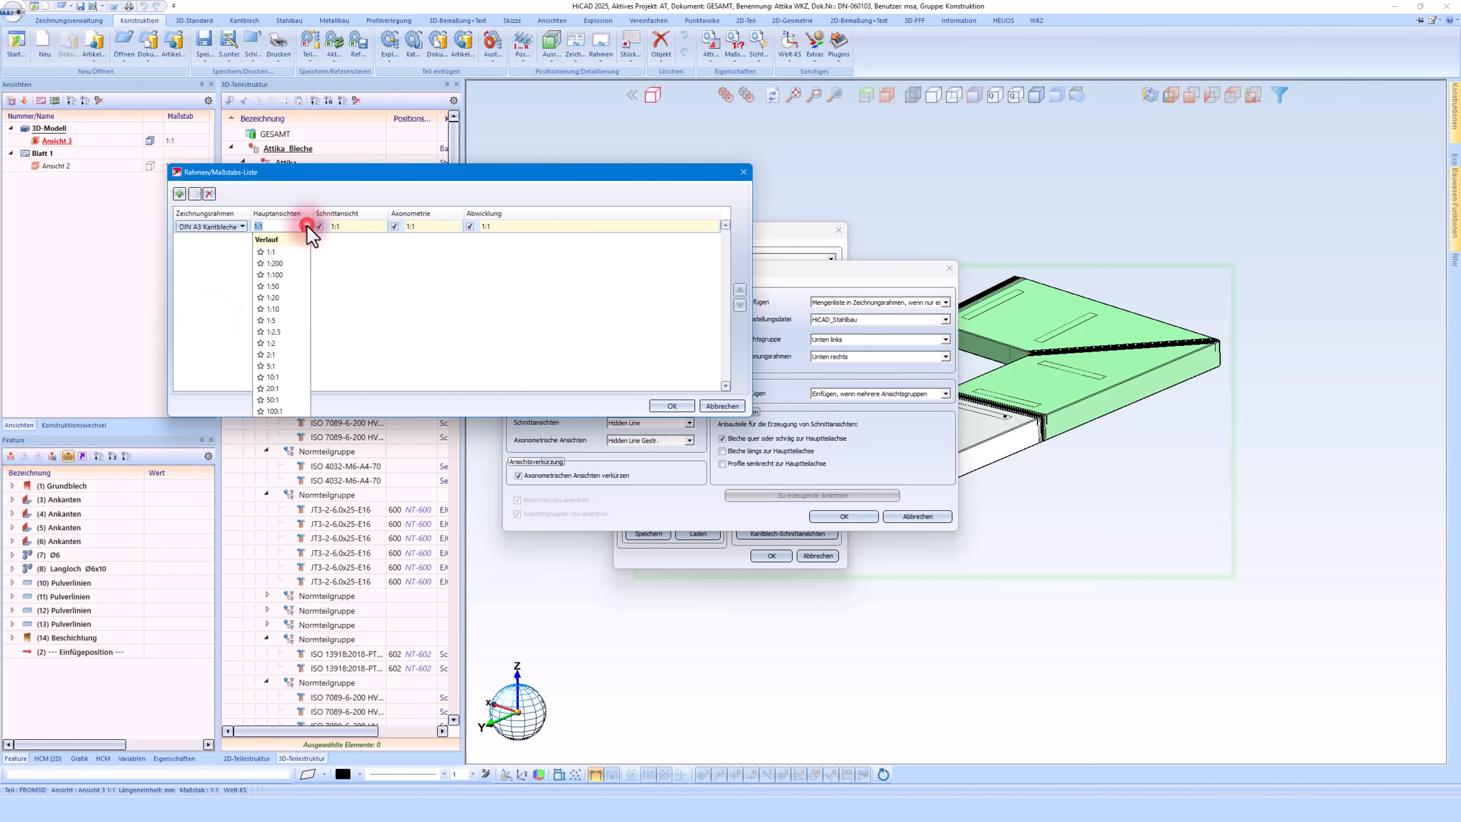
pyautogui.click(275, 320)
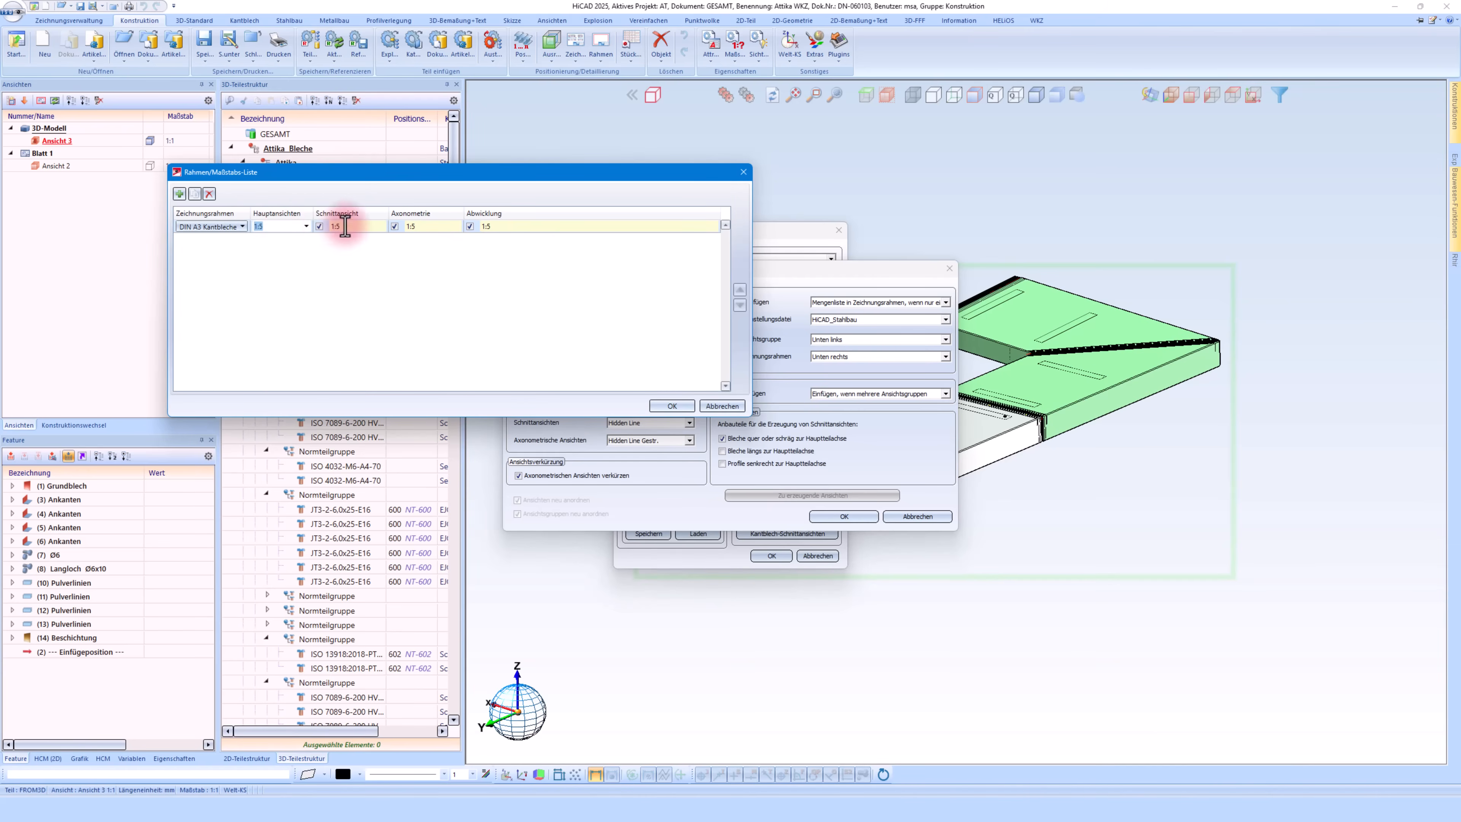
# Decouple the first entry's section view scale from the main views and set it to 1:2.5
pyautogui.click(319, 226)
pyautogui.click(379, 226)
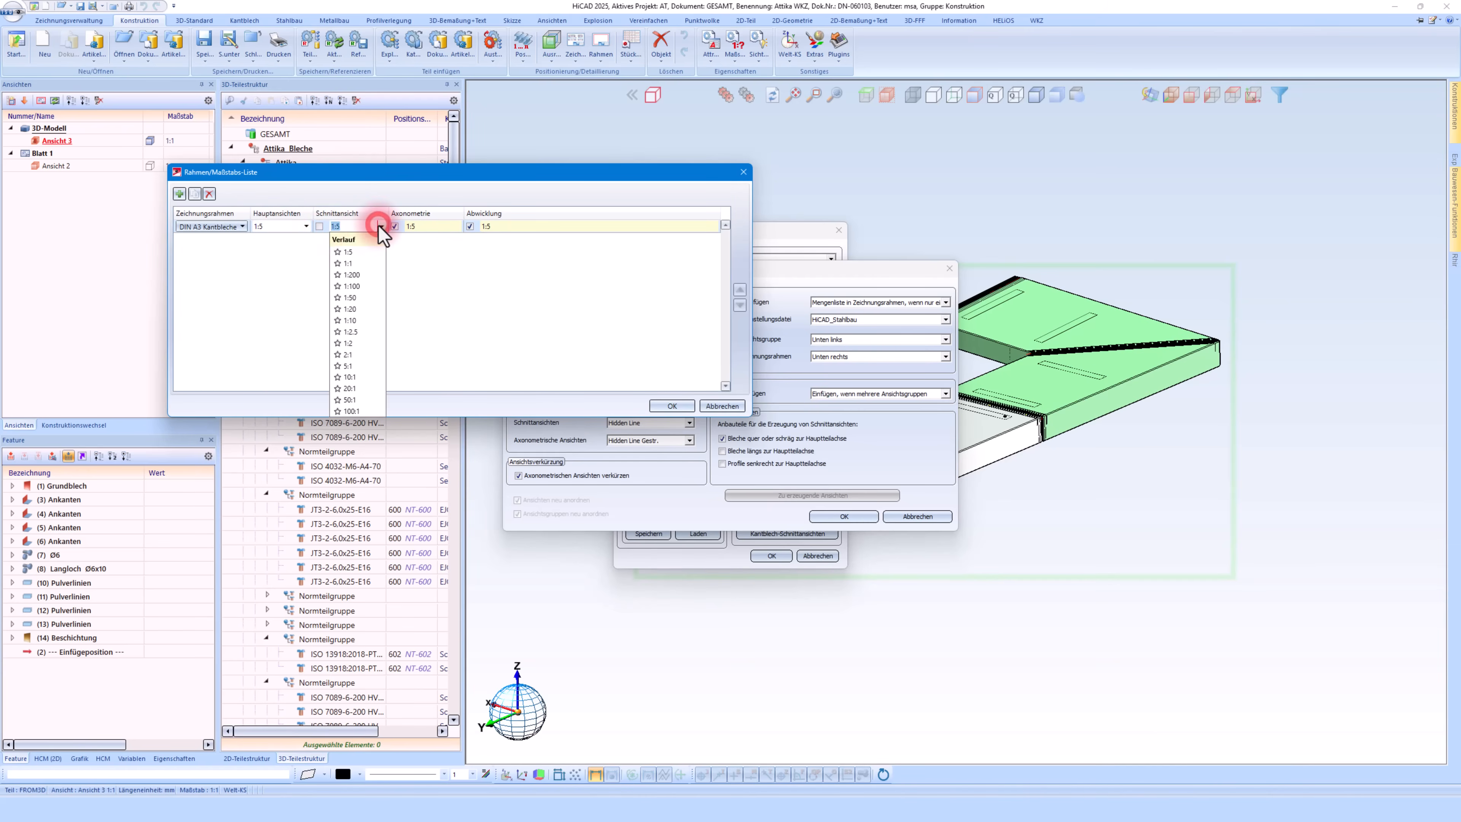
pyautogui.click(359, 332)
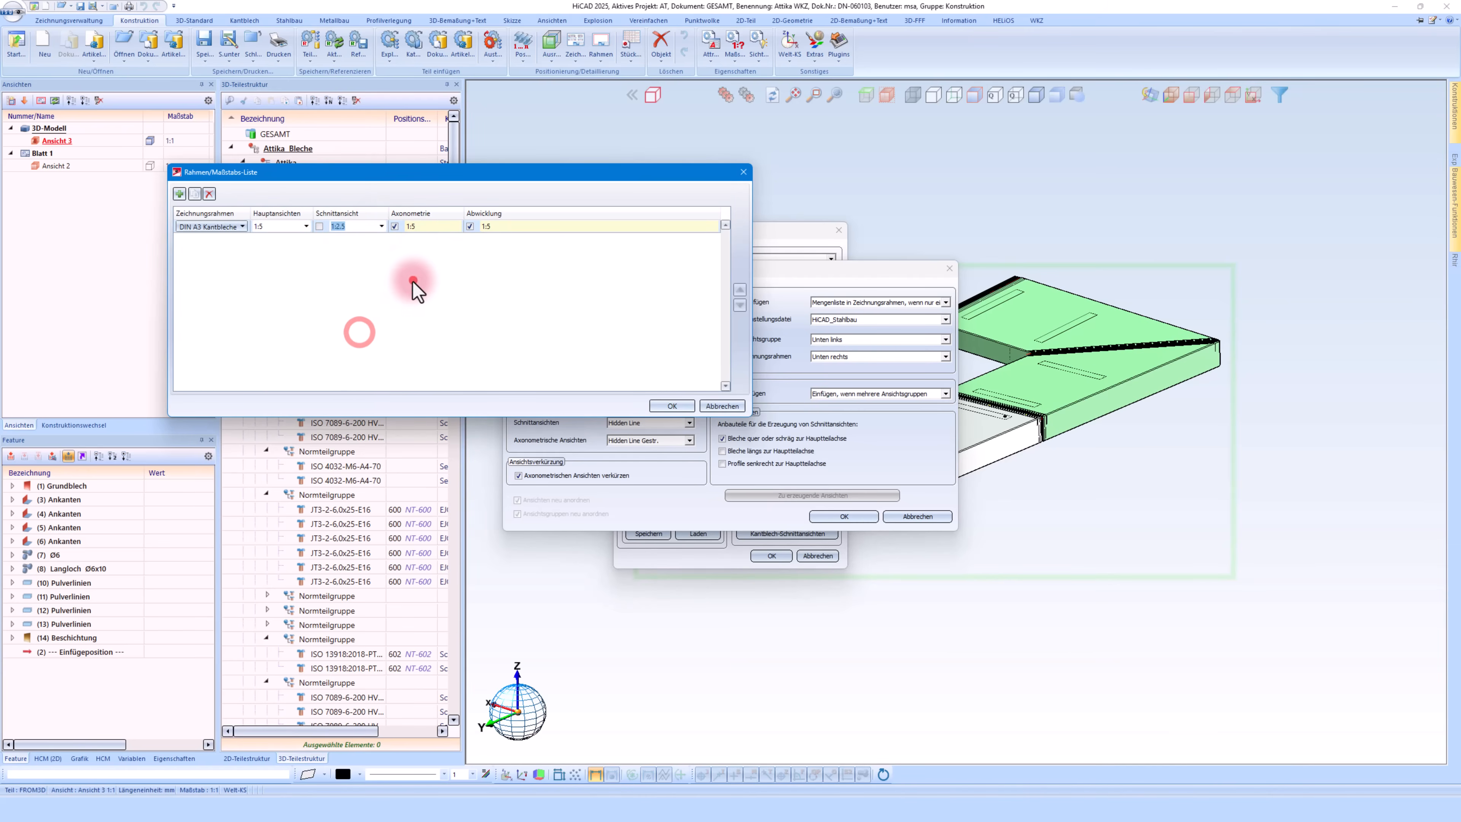
pyautogui.click(414, 280)
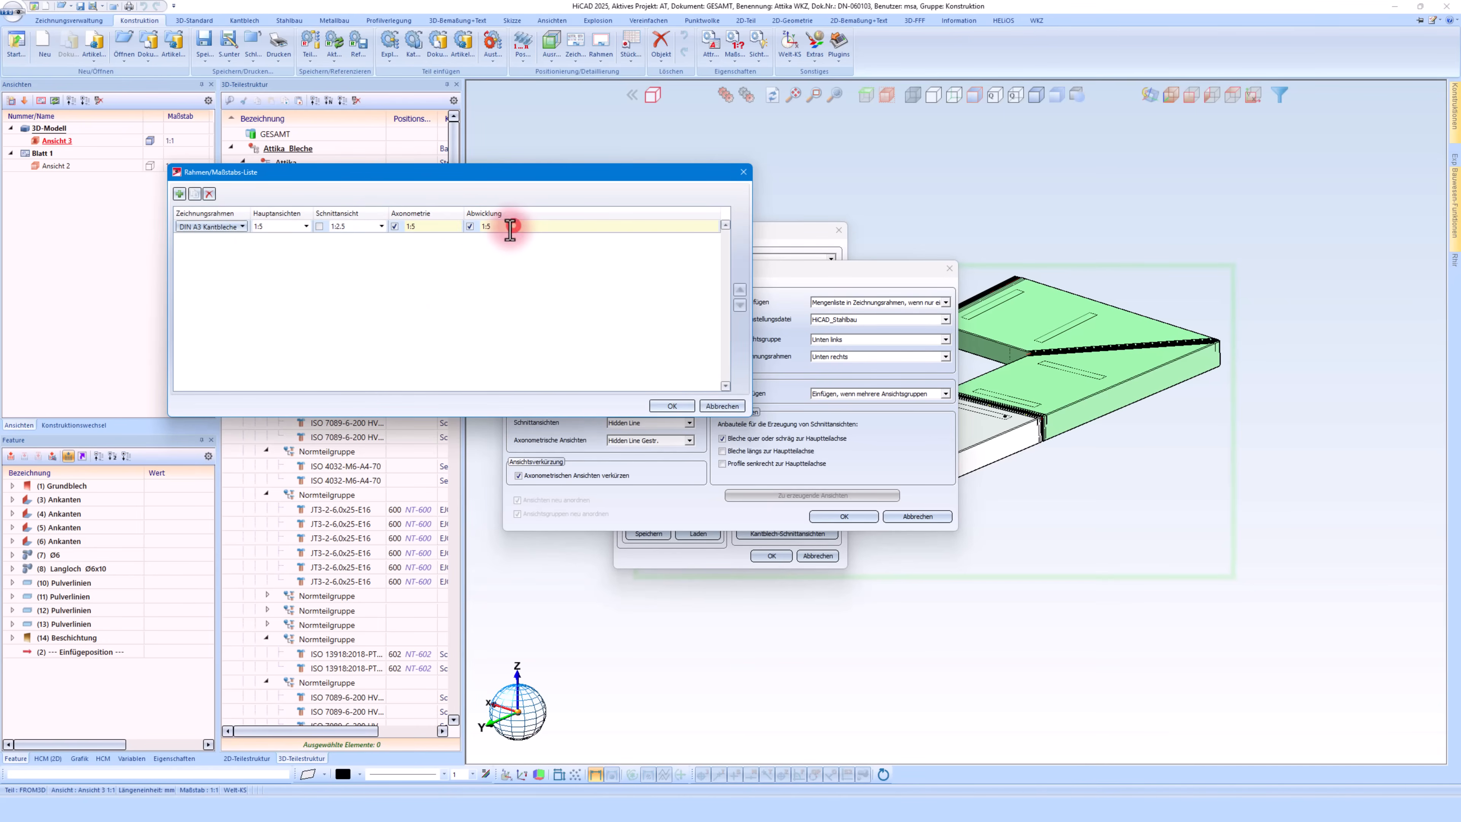
# Duplicate the first DIN A3 Kantbleche entry and set the copy's main view scale to 1:10
pyautogui.click(181, 194)
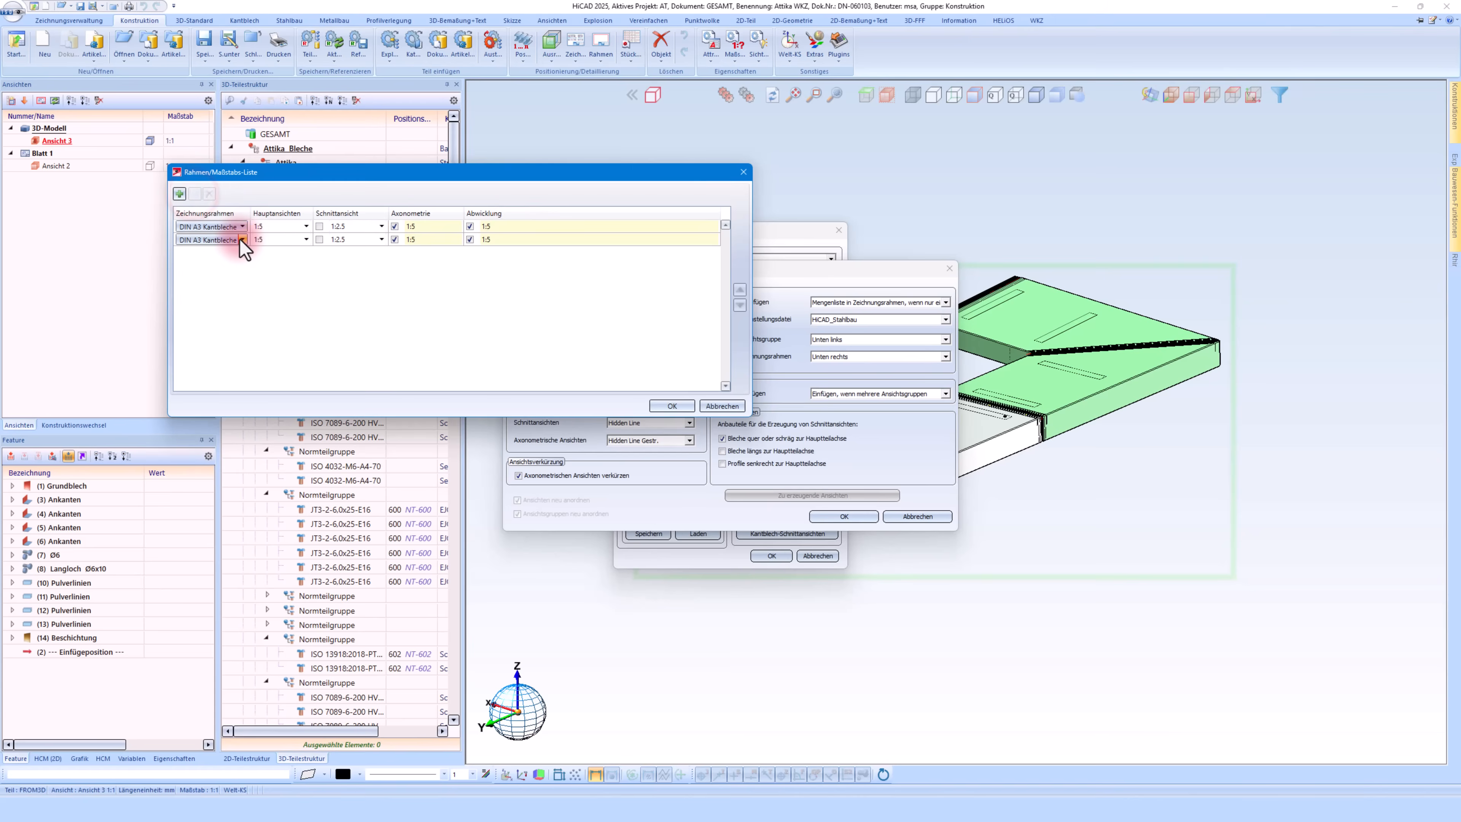
pyautogui.click(241, 239)
pyautogui.click(300, 280)
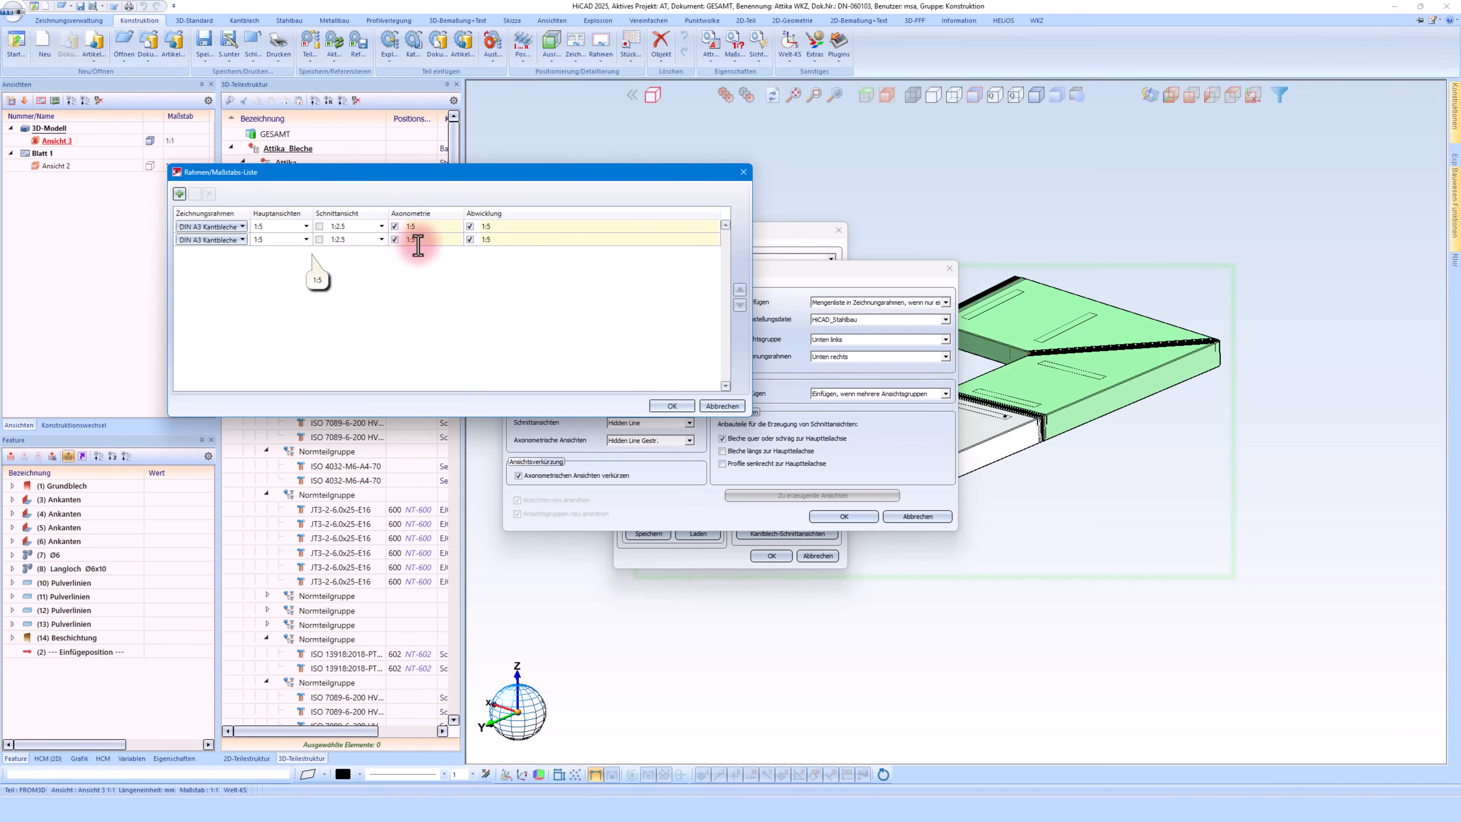
pyautogui.click(307, 239)
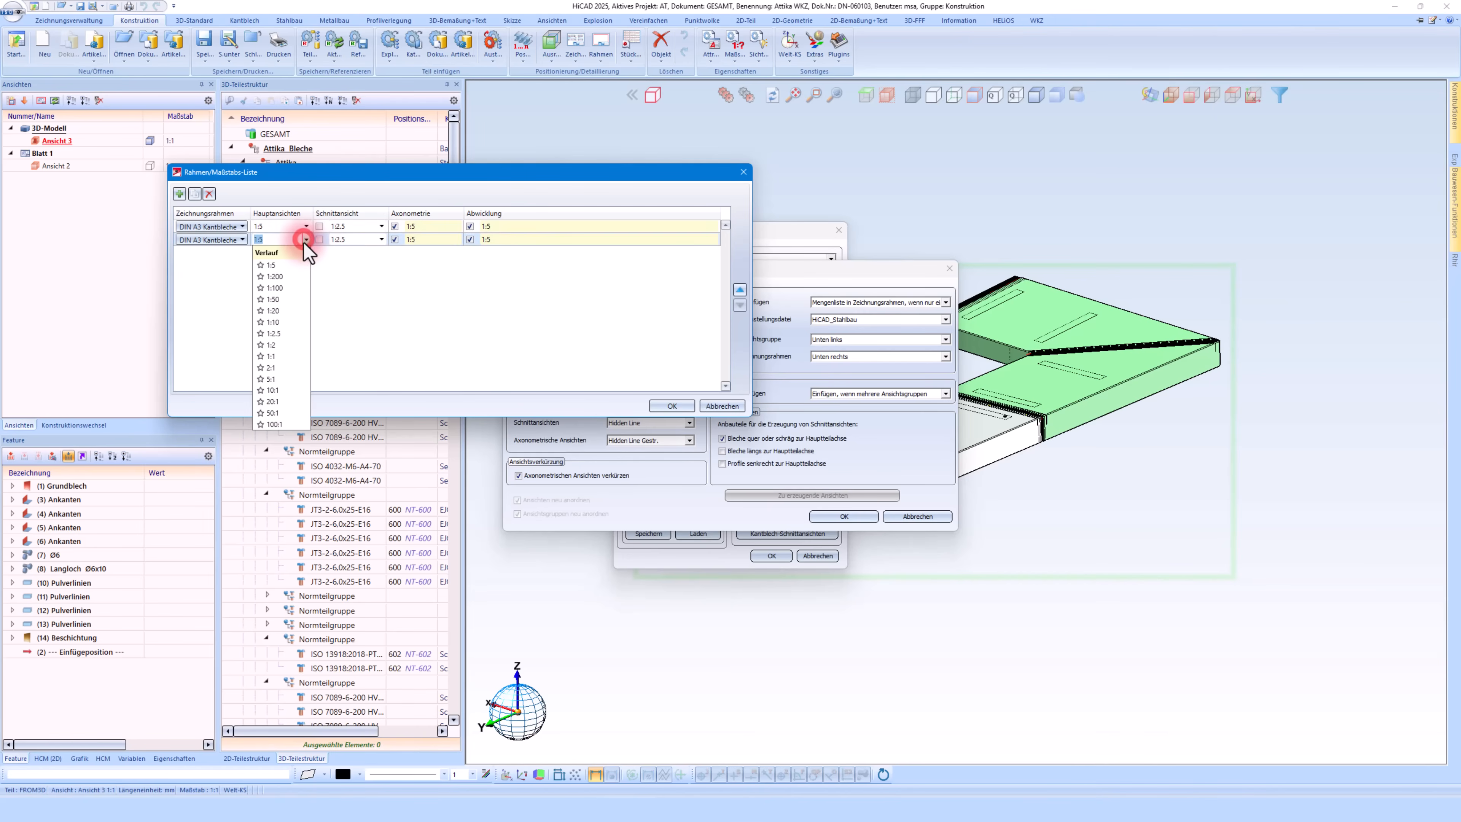
pyautogui.click(280, 324)
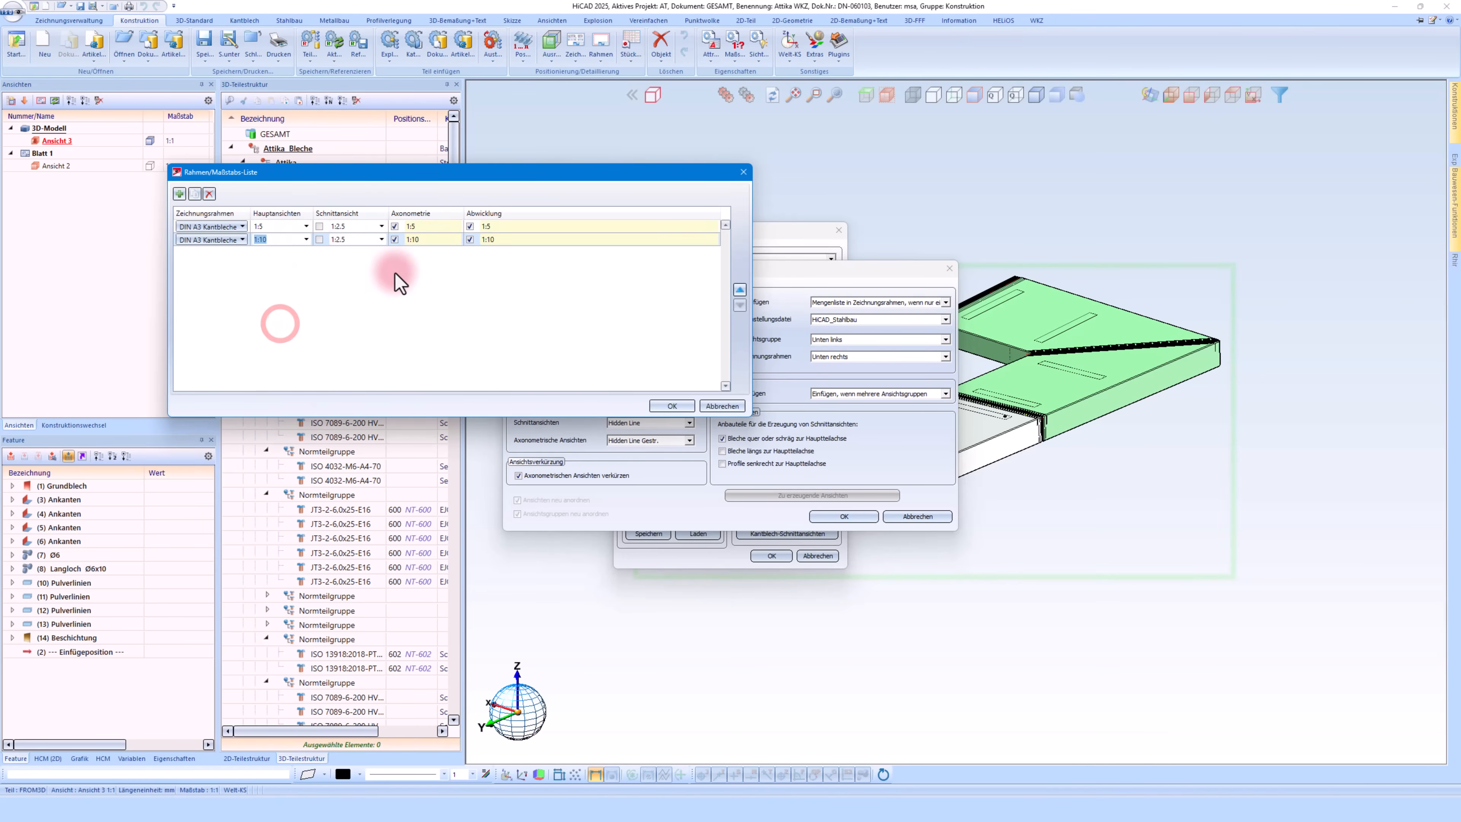
pyautogui.click(416, 267)
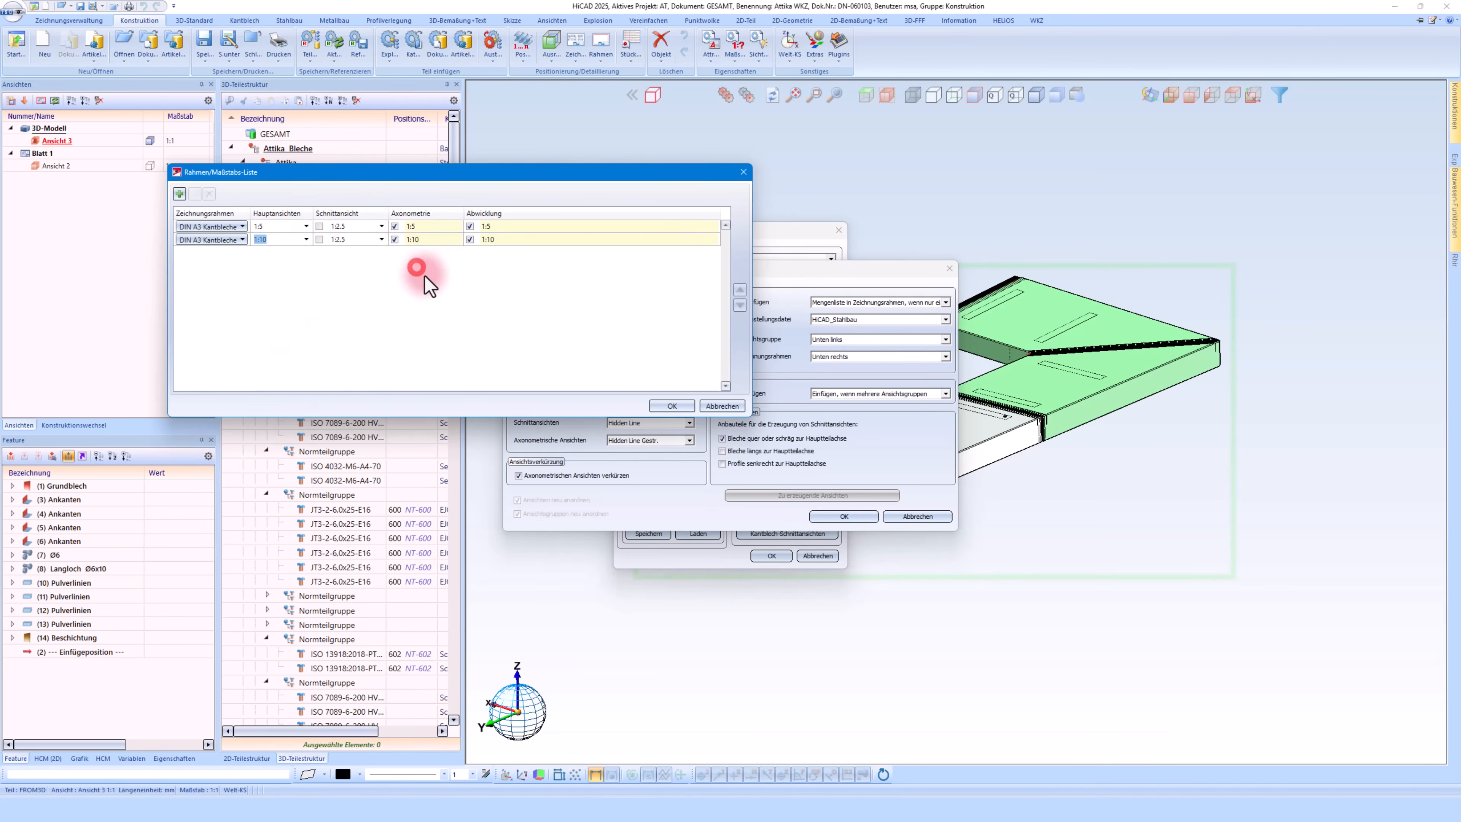
pyautogui.click(401, 283)
pyautogui.click(375, 193)
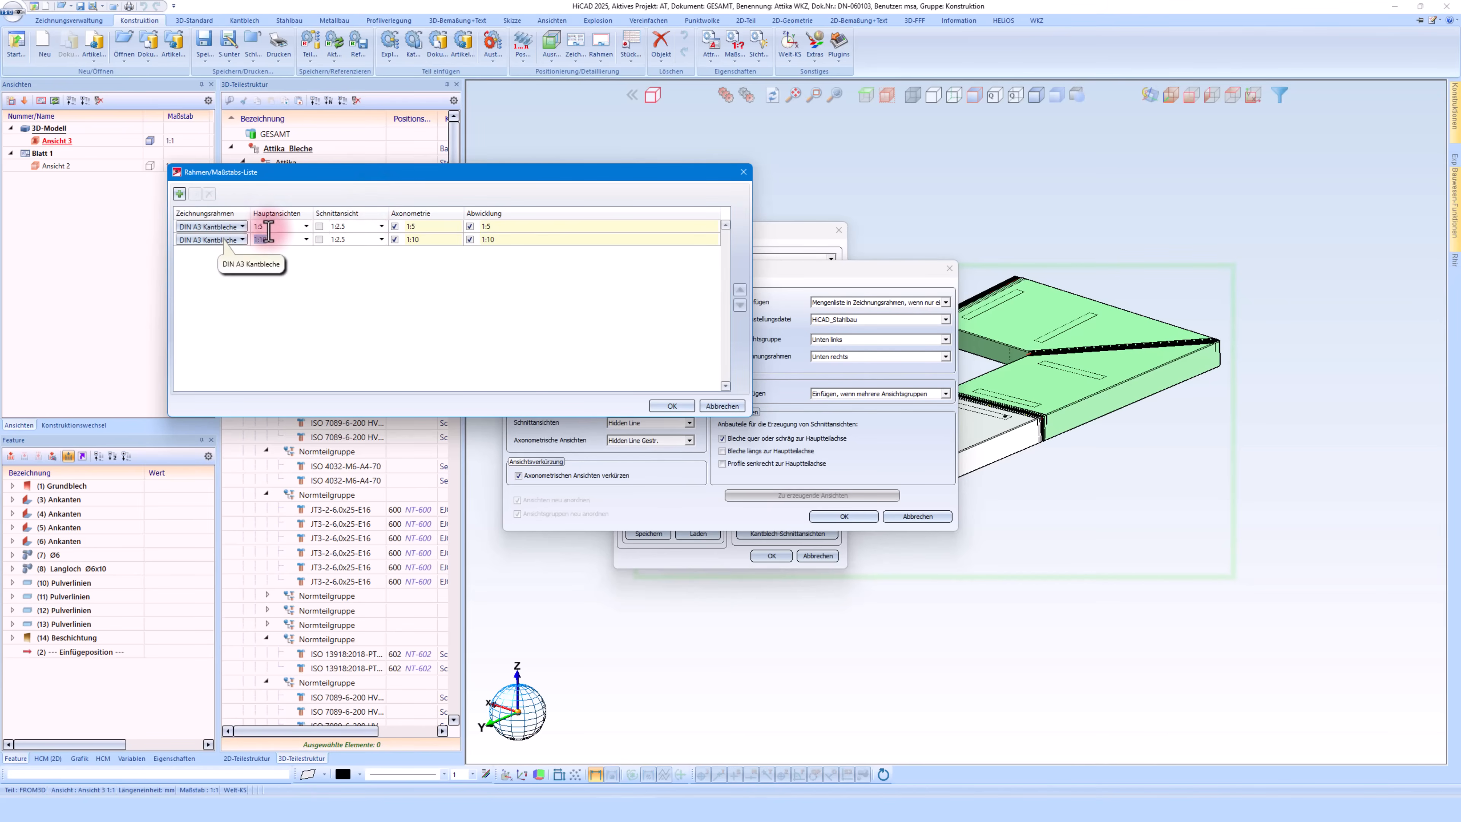
pyautogui.click(268, 194)
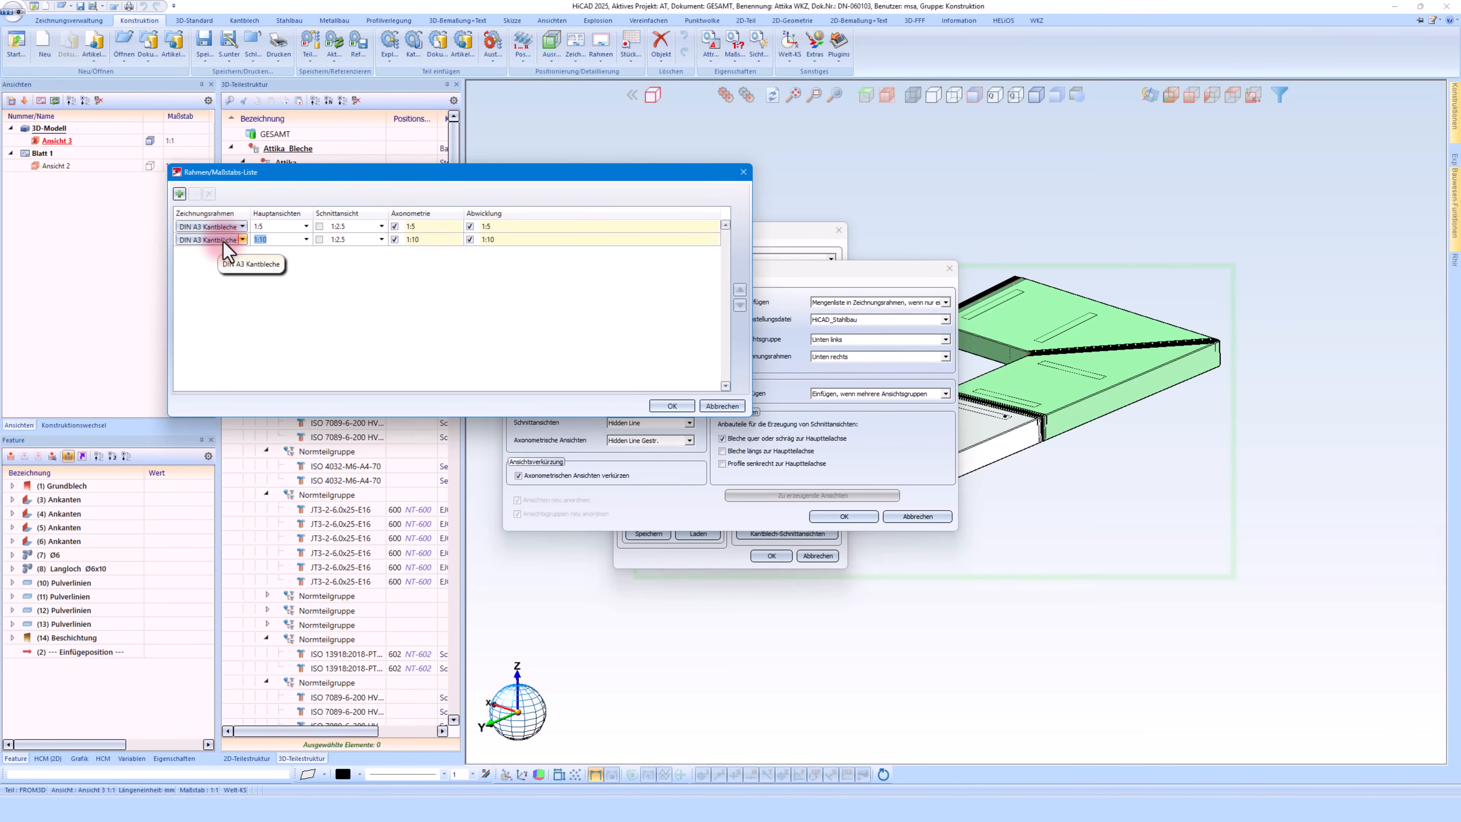
pyautogui.click(179, 193)
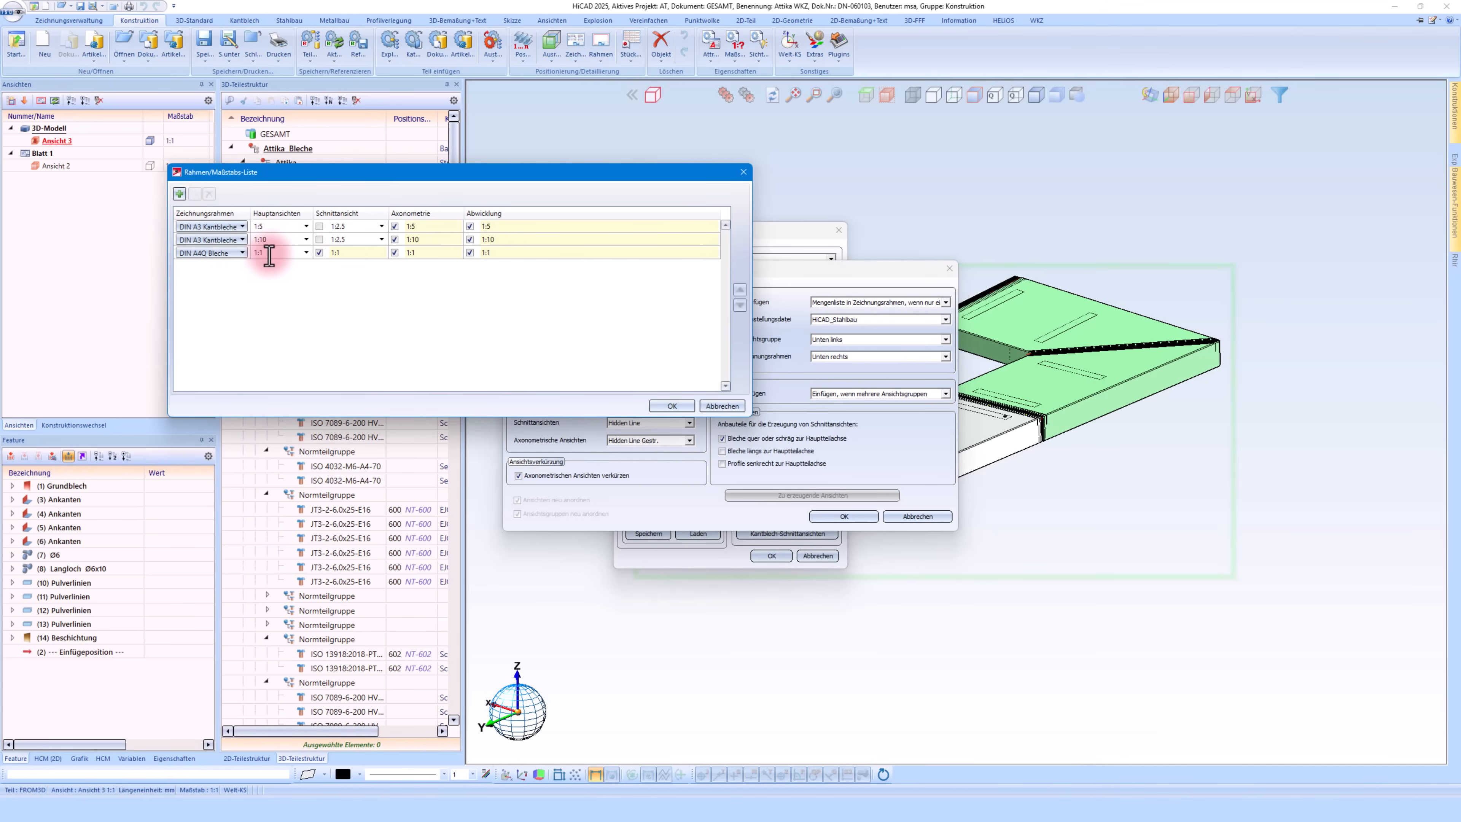
pyautogui.click(277, 252)
pyautogui.click(209, 194)
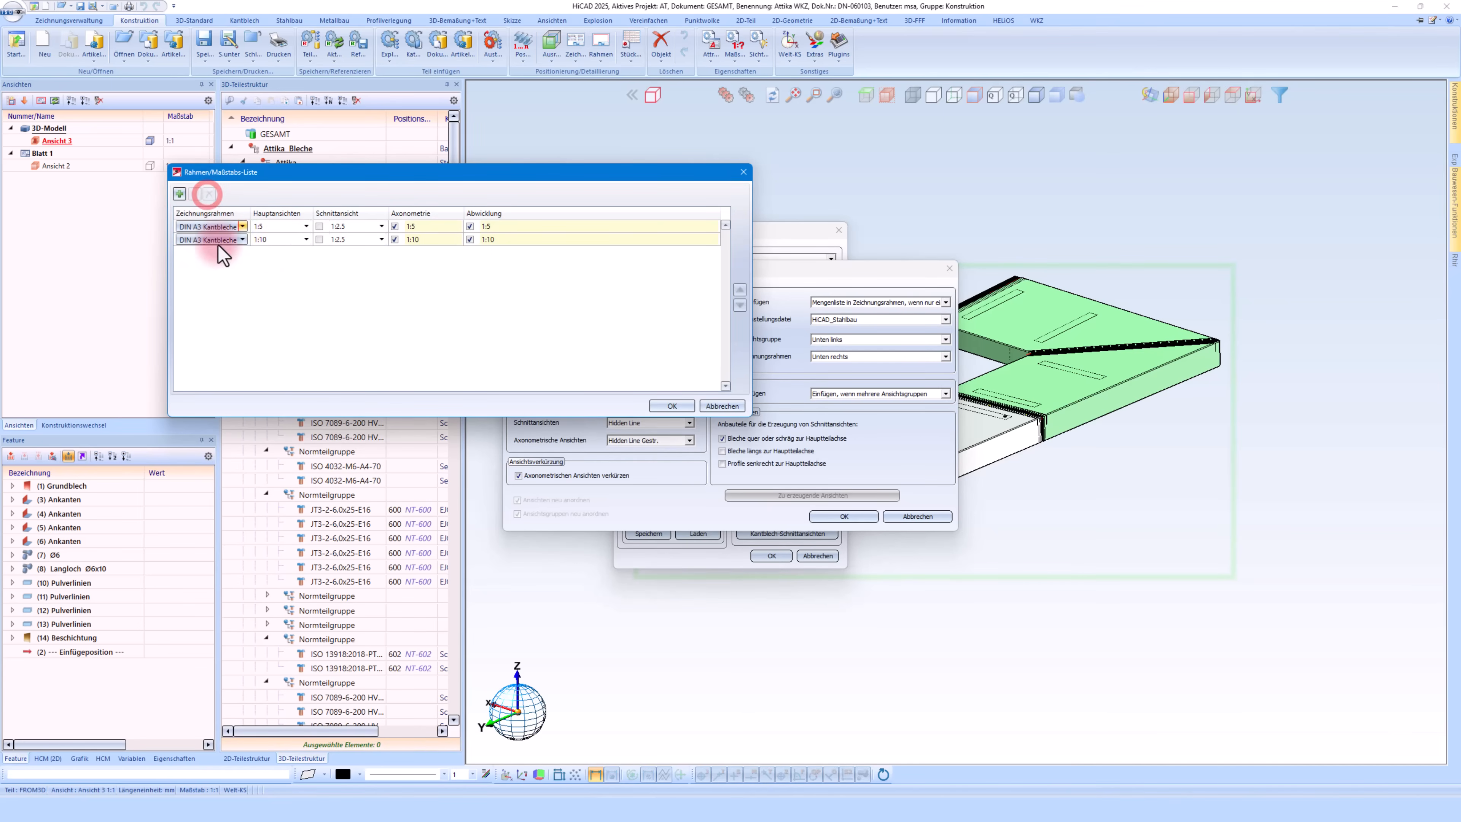
# Duplicate the 1:10 DIN A3 Kantbleche entry, decouple the copy's axonometric scale from the main views, and set it to 1:15
pyautogui.click(289, 239)
pyautogui.click(195, 193)
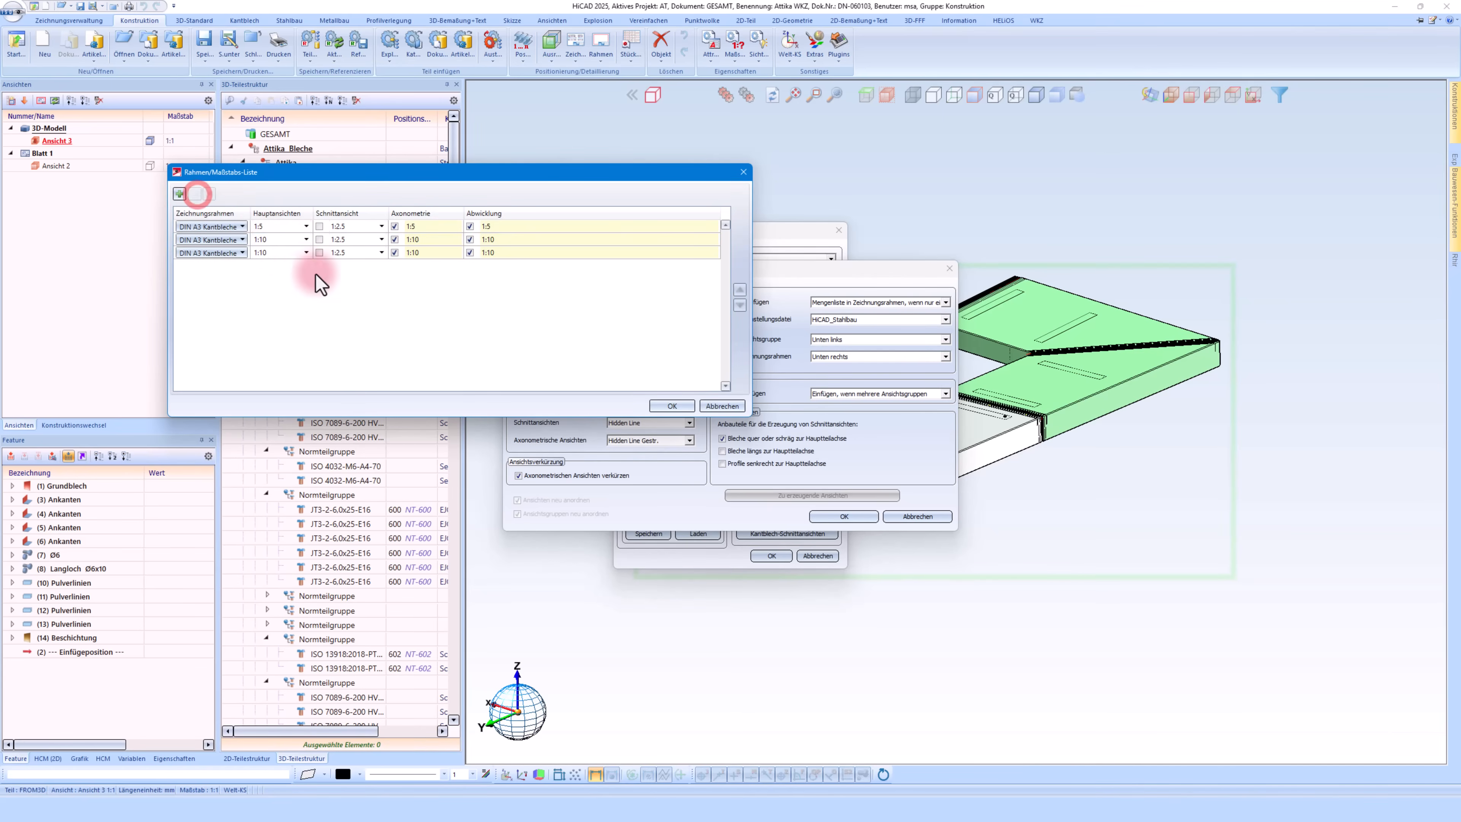
pyautogui.click(278, 252)
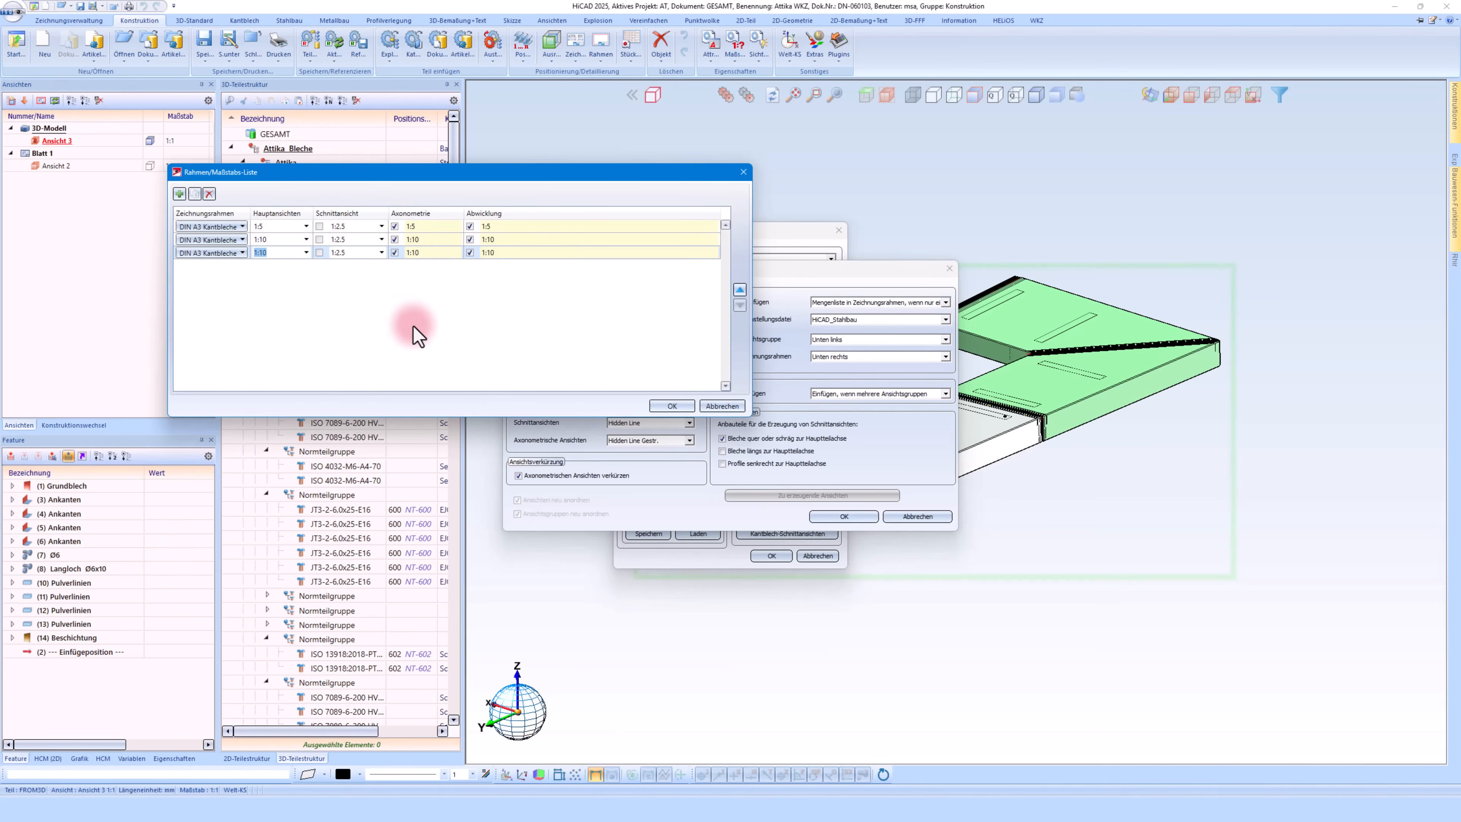
pyautogui.click(395, 252)
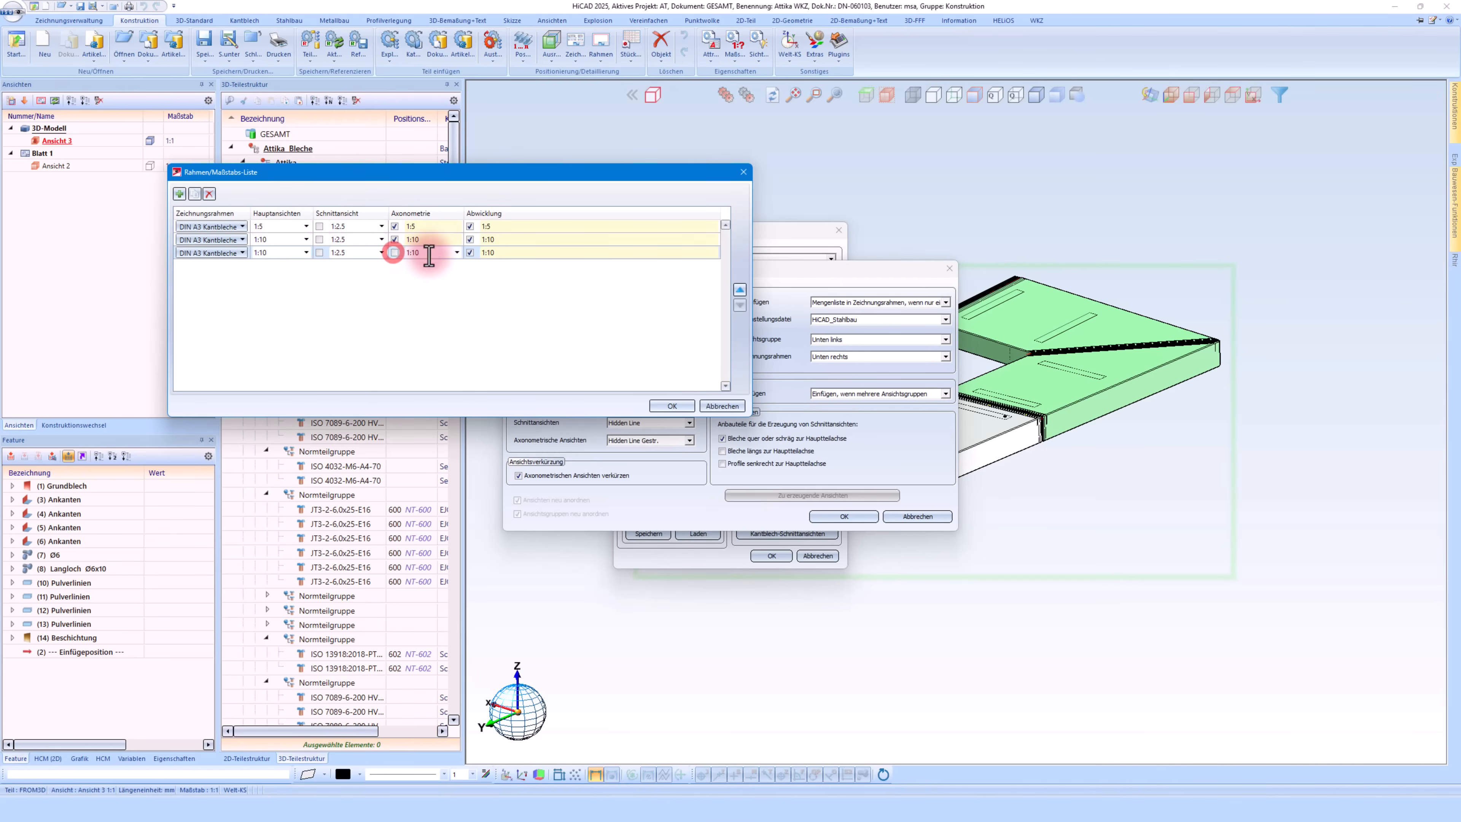
pyautogui.click(457, 252)
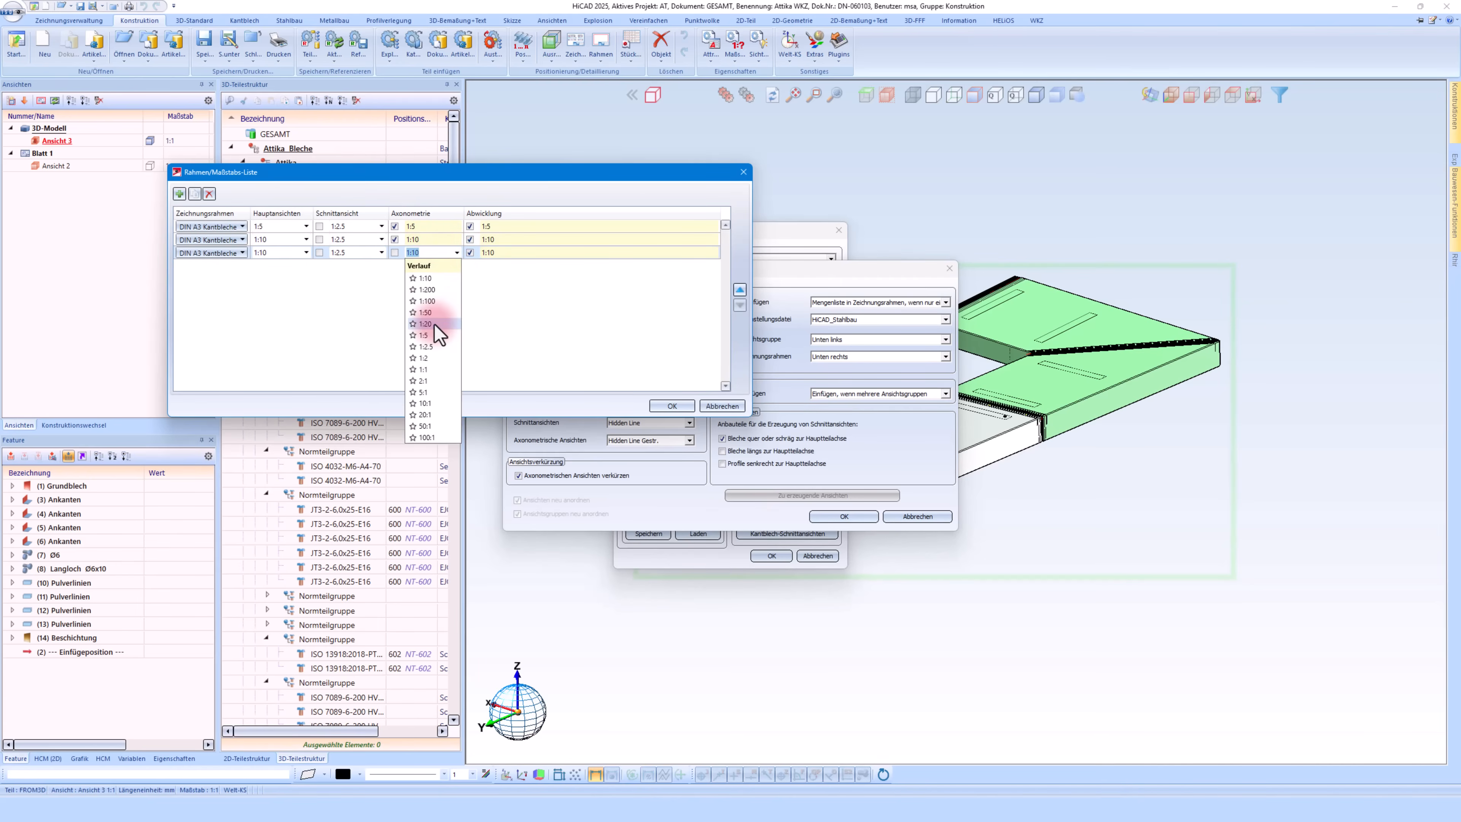
pyautogui.click(430, 258)
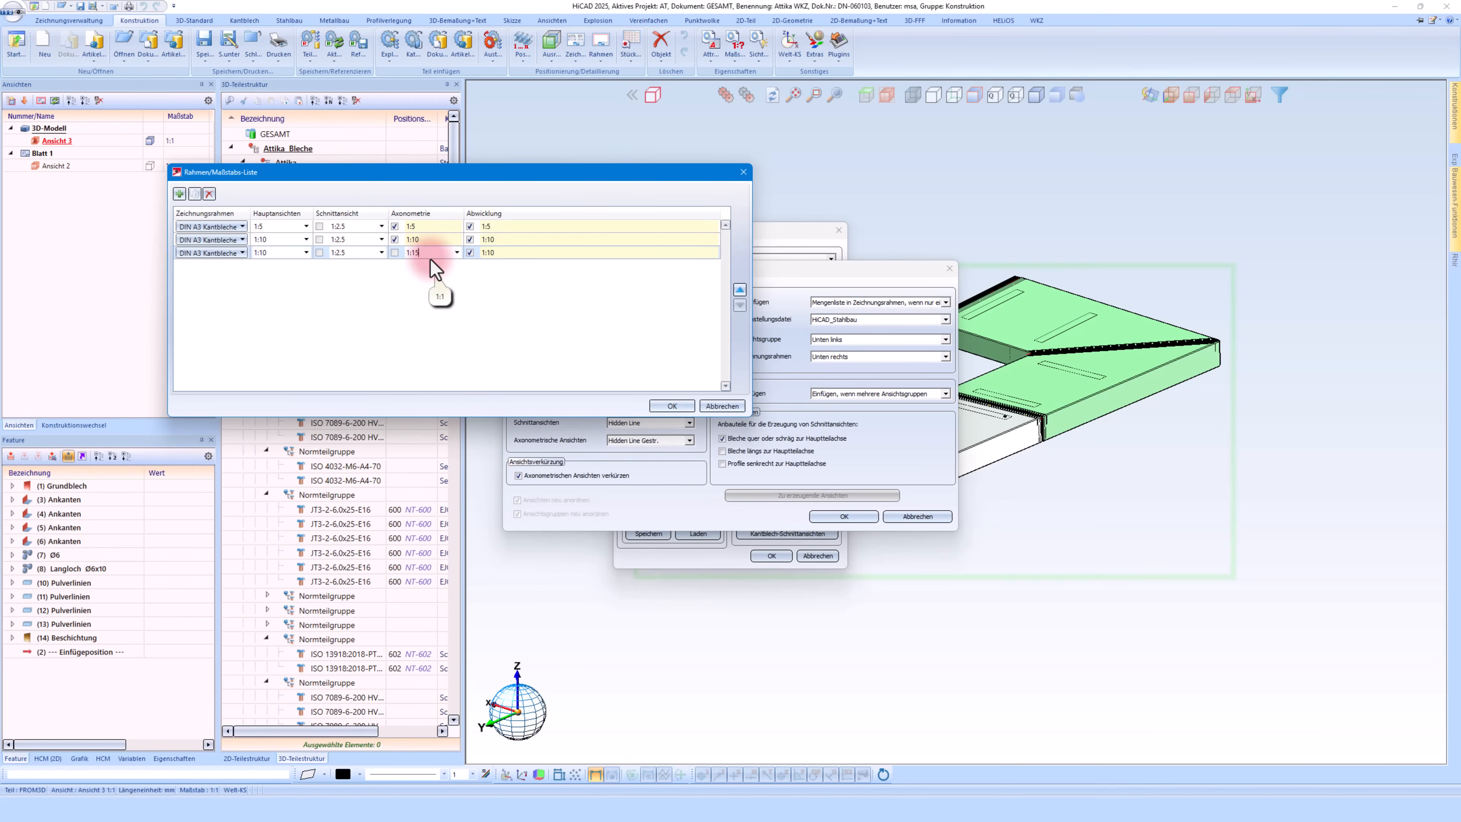
pyautogui.click(438, 315)
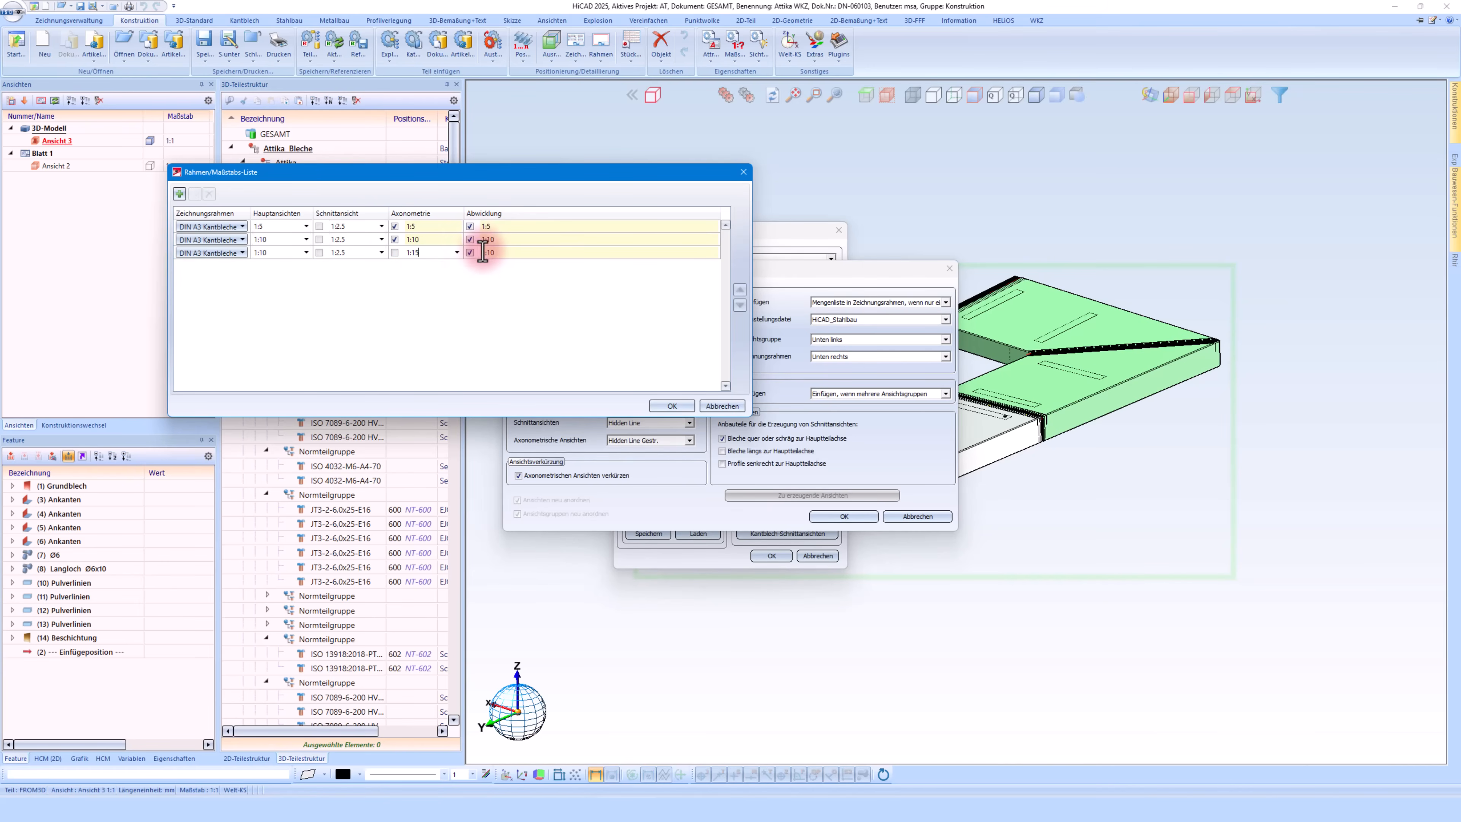
pyautogui.click(498, 254)
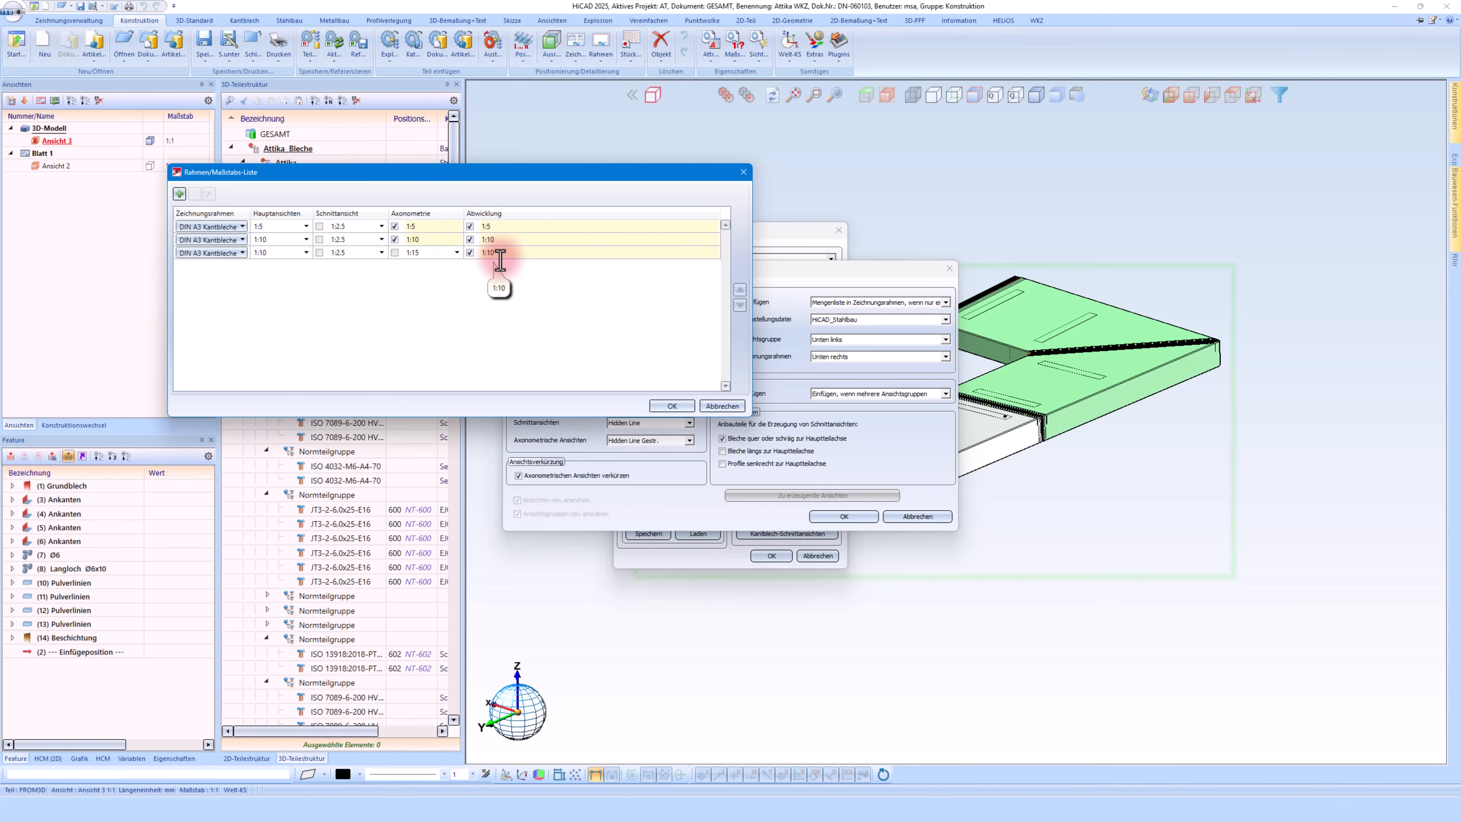
pyautogui.click(336, 306)
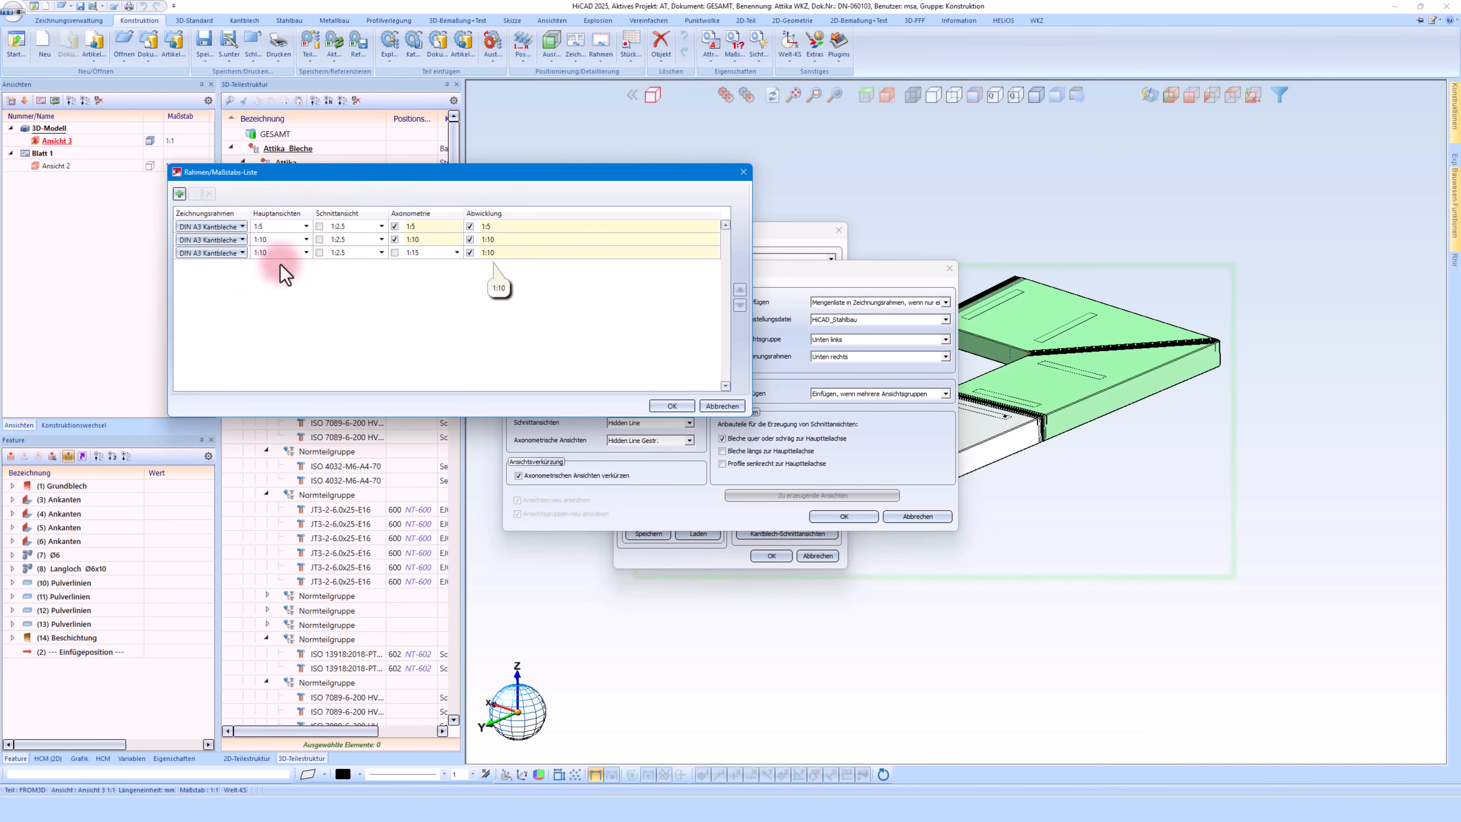
pyautogui.click(507, 253)
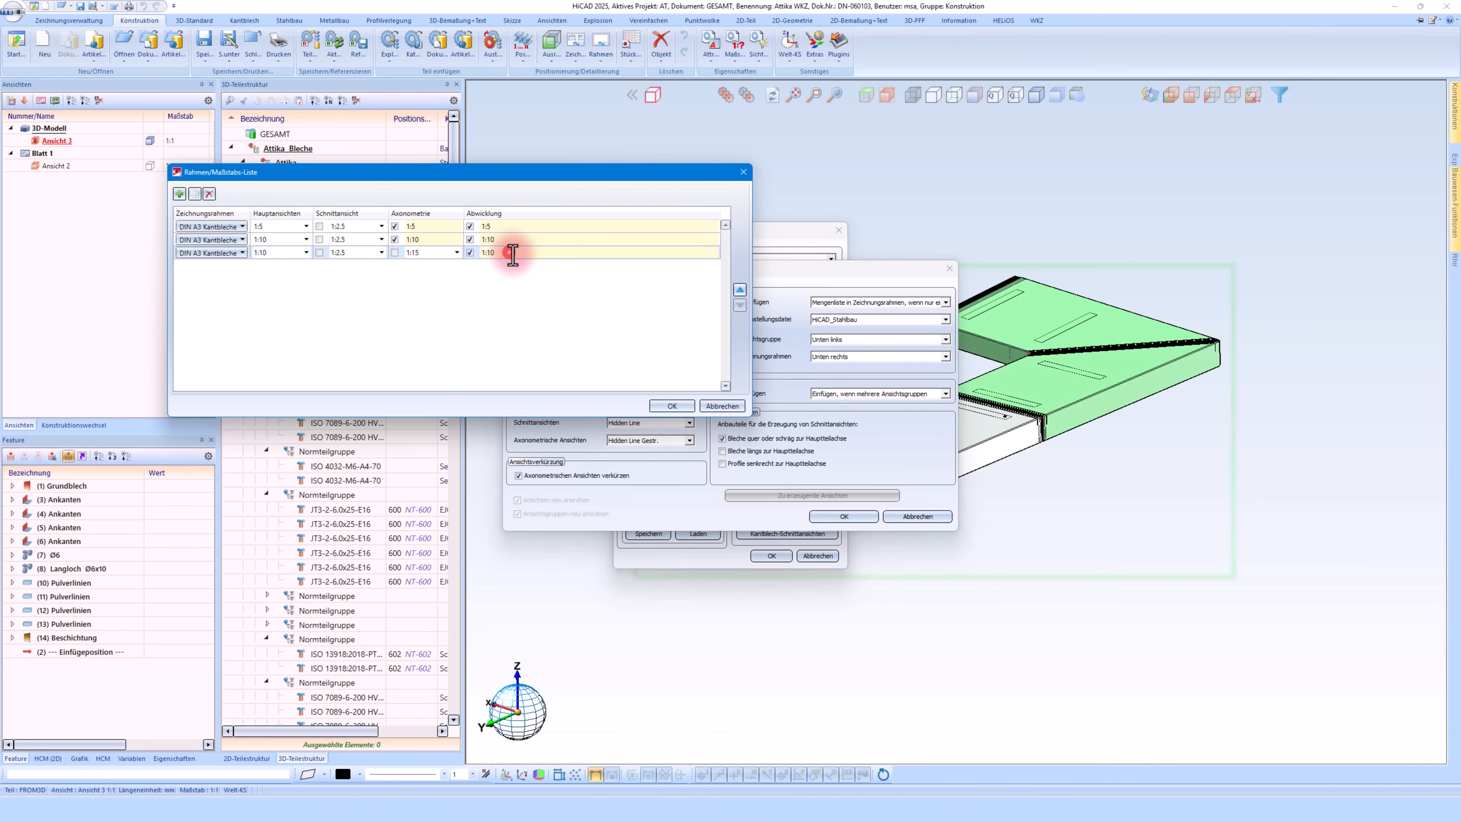
pyautogui.click(515, 226)
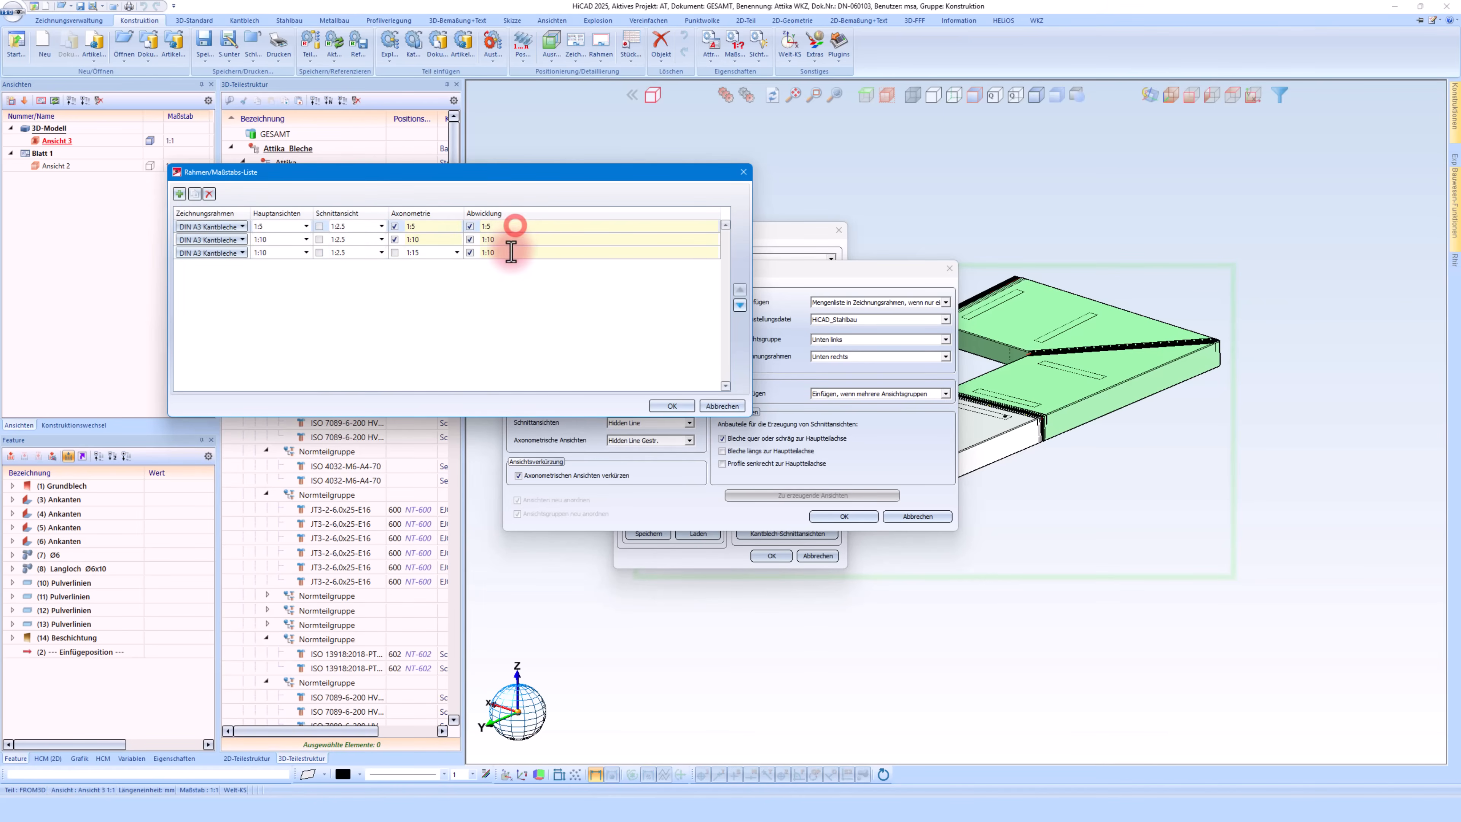
pyautogui.click(179, 193)
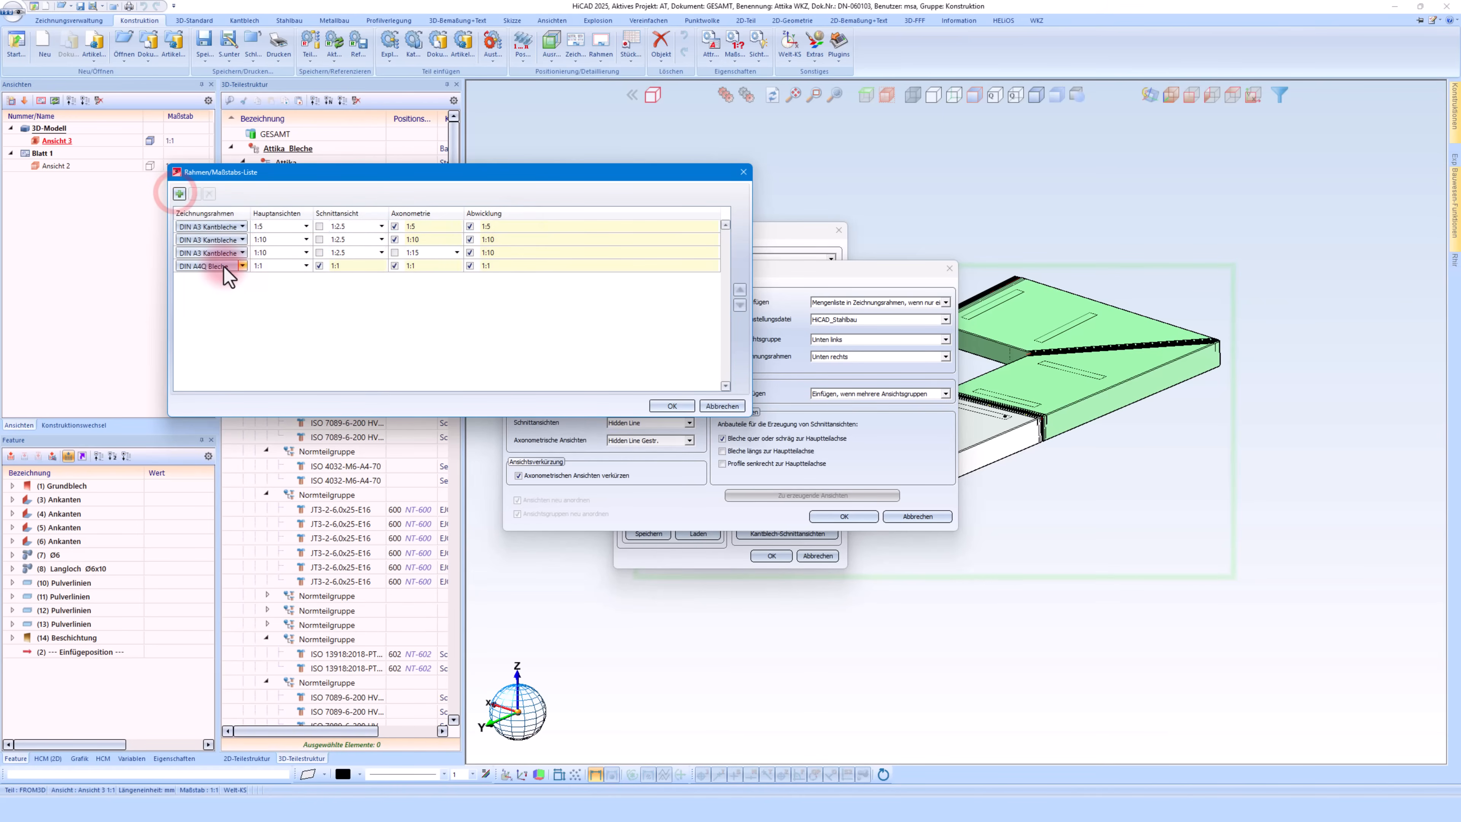
pyautogui.click(223, 266)
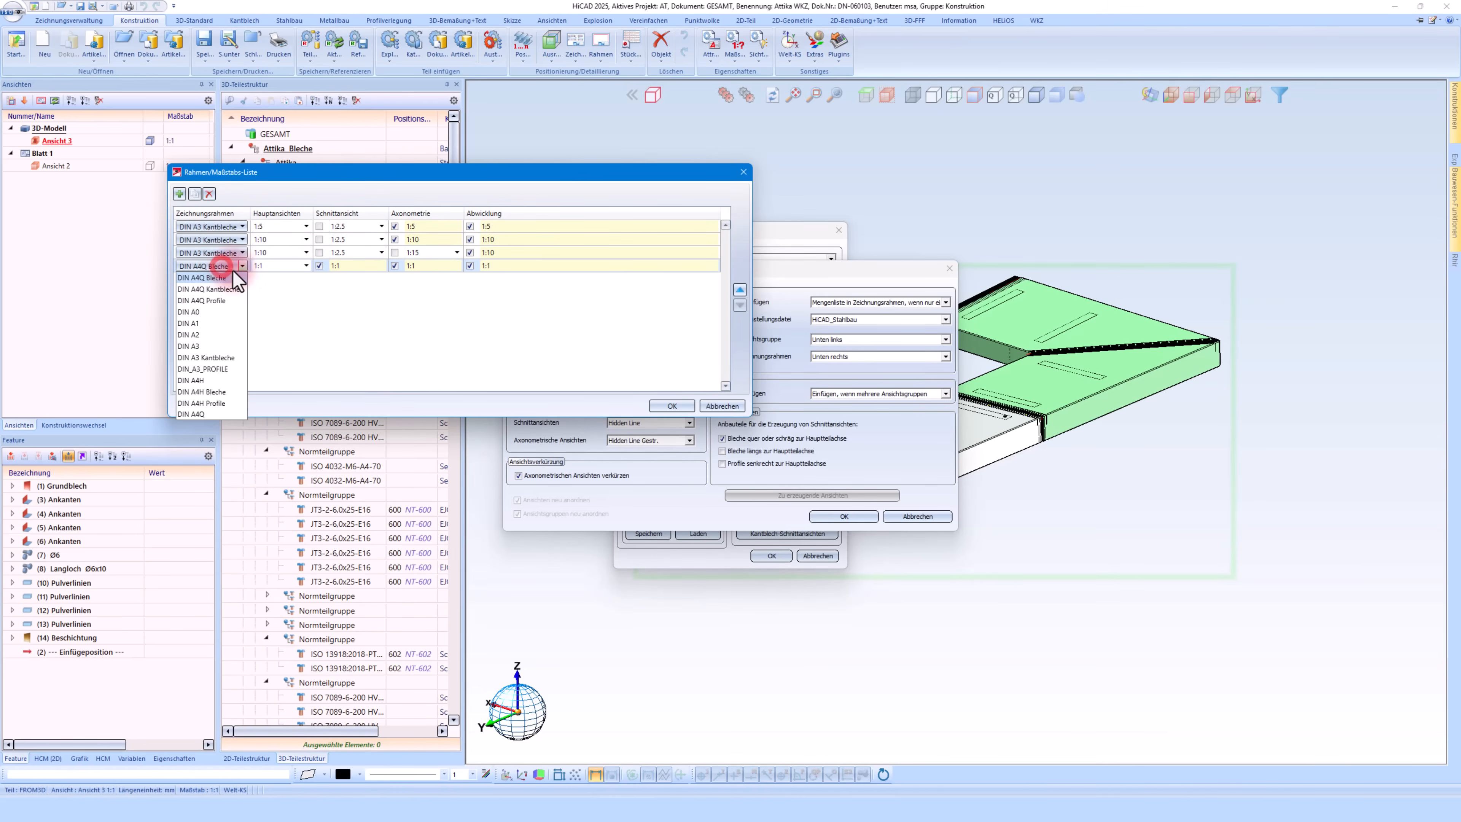
pyautogui.click(289, 269)
pyautogui.click(209, 193)
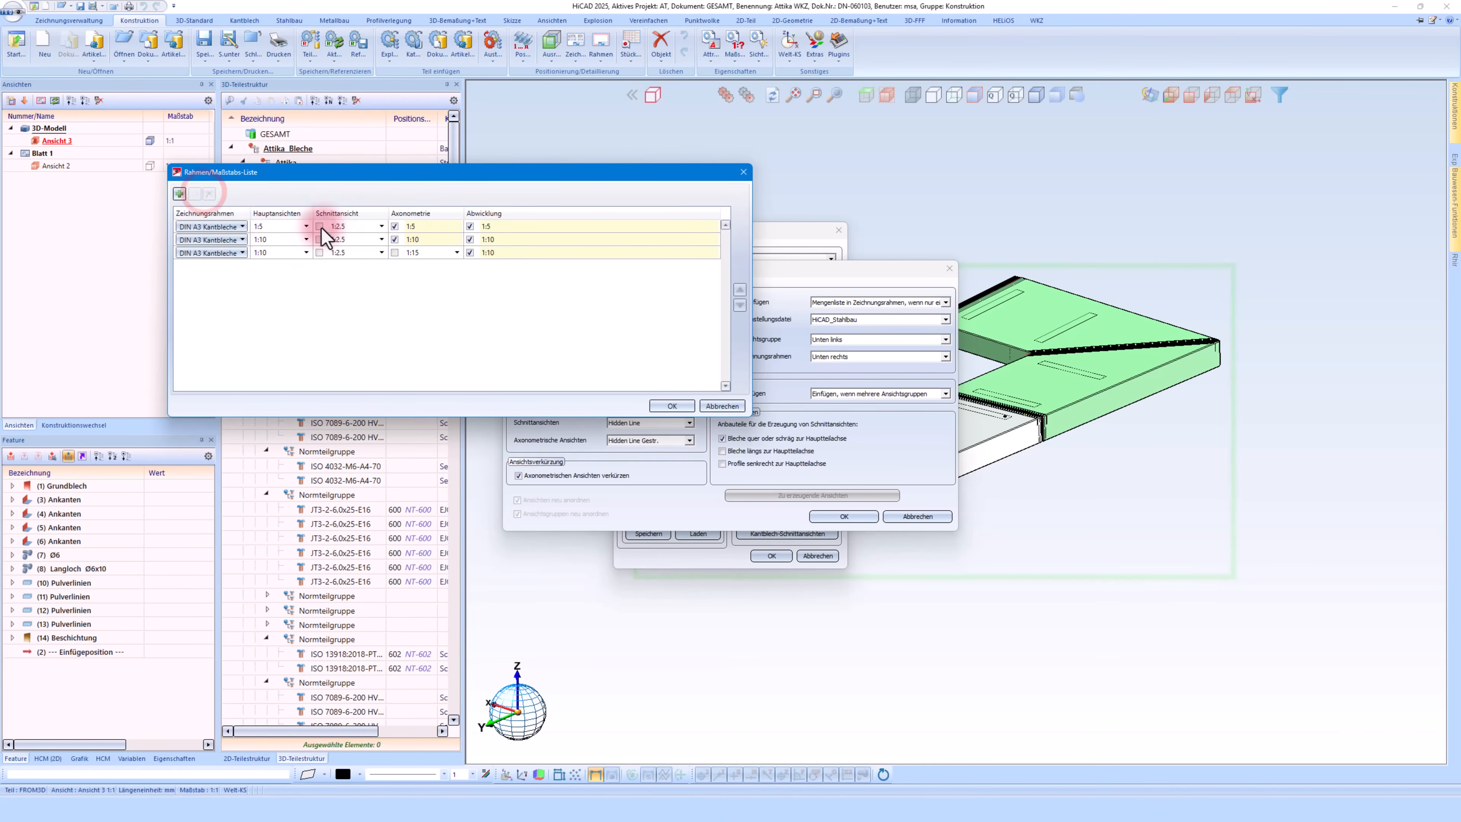
# Duplicate the third entry of the list and change the copy's drawing frame to DIN A2
pyautogui.click(284, 252)
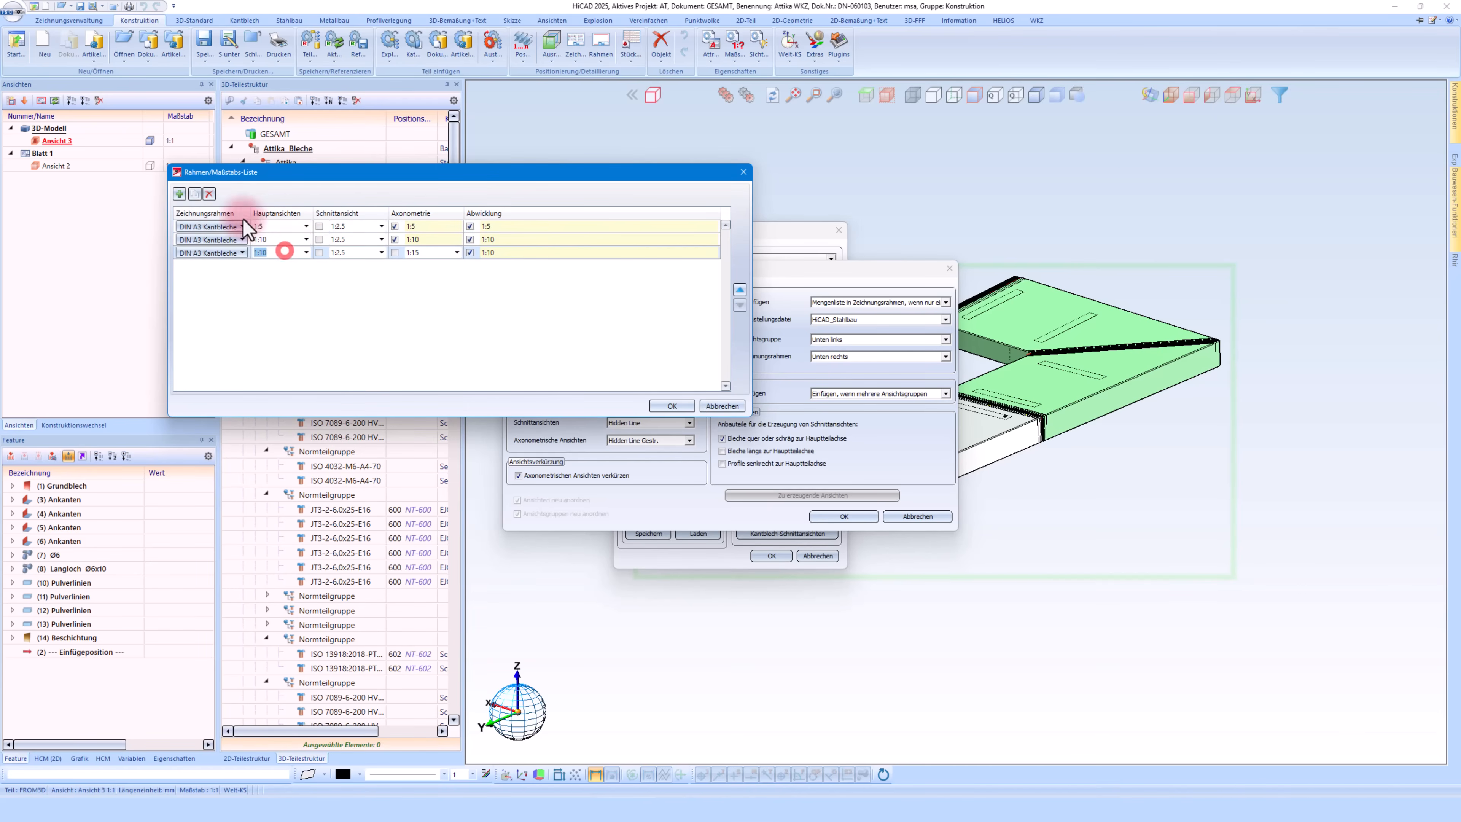
pyautogui.click(195, 194)
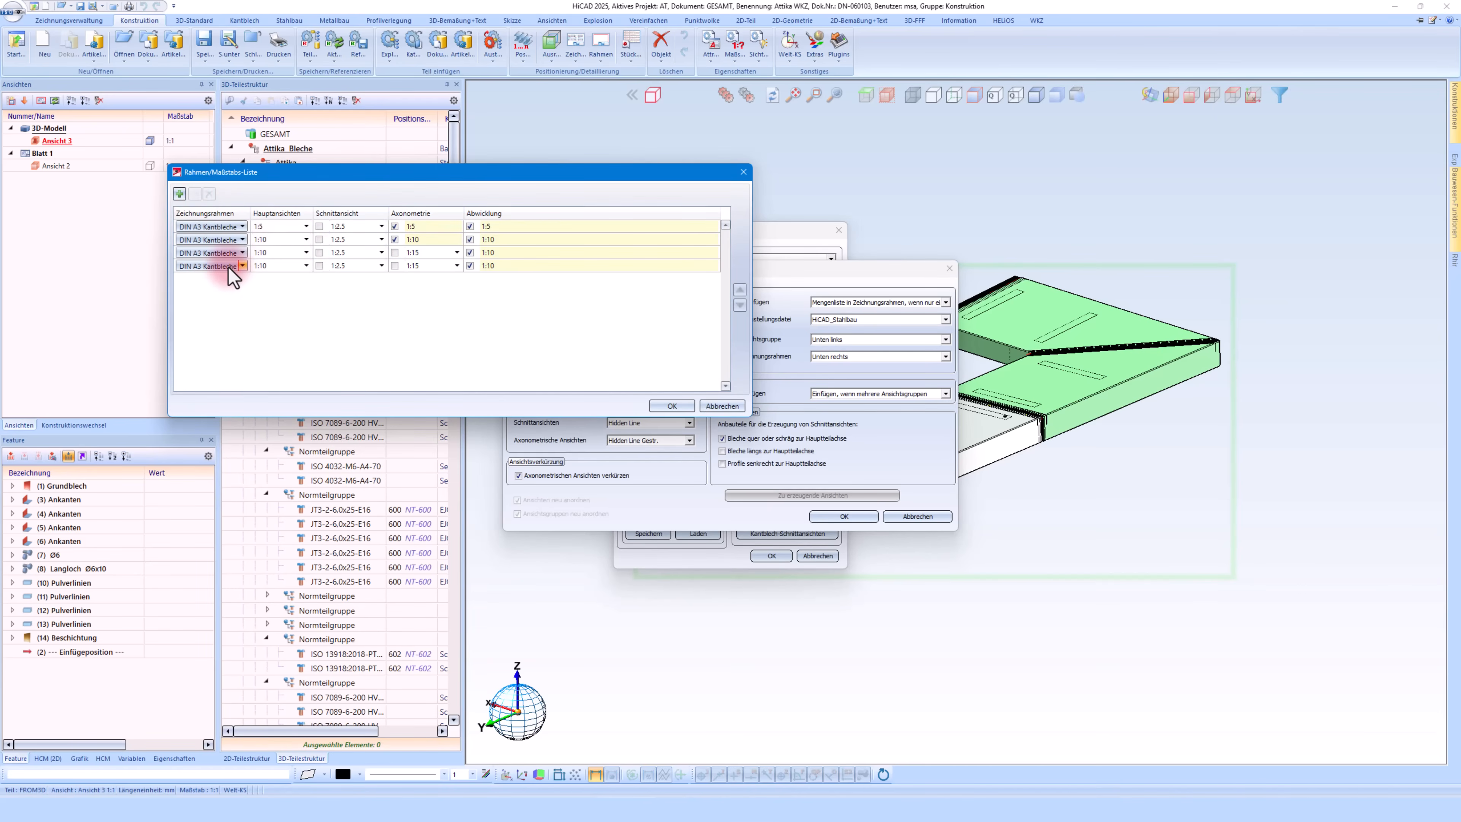
pyautogui.click(229, 267)
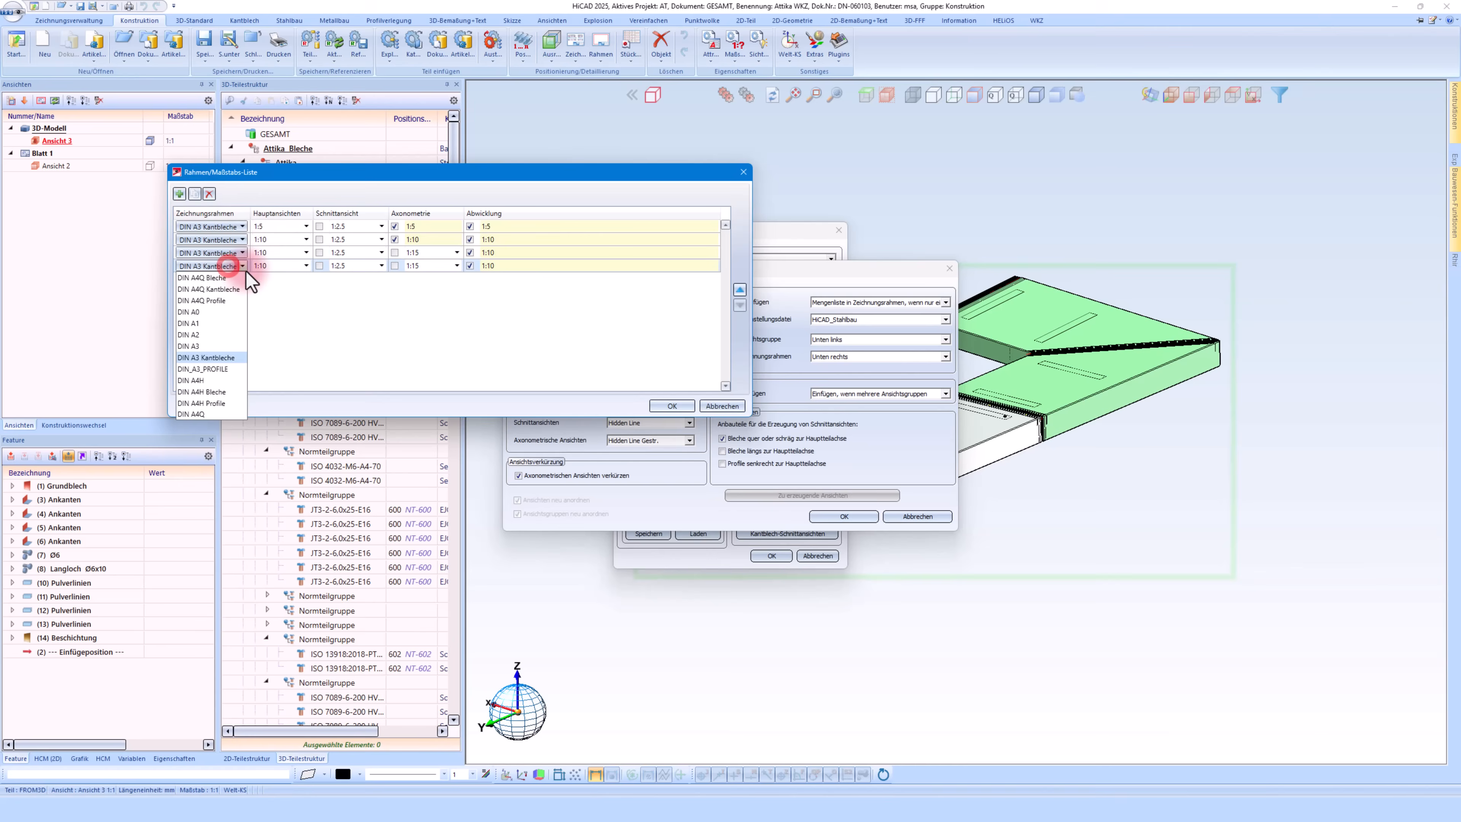
pyautogui.click(193, 336)
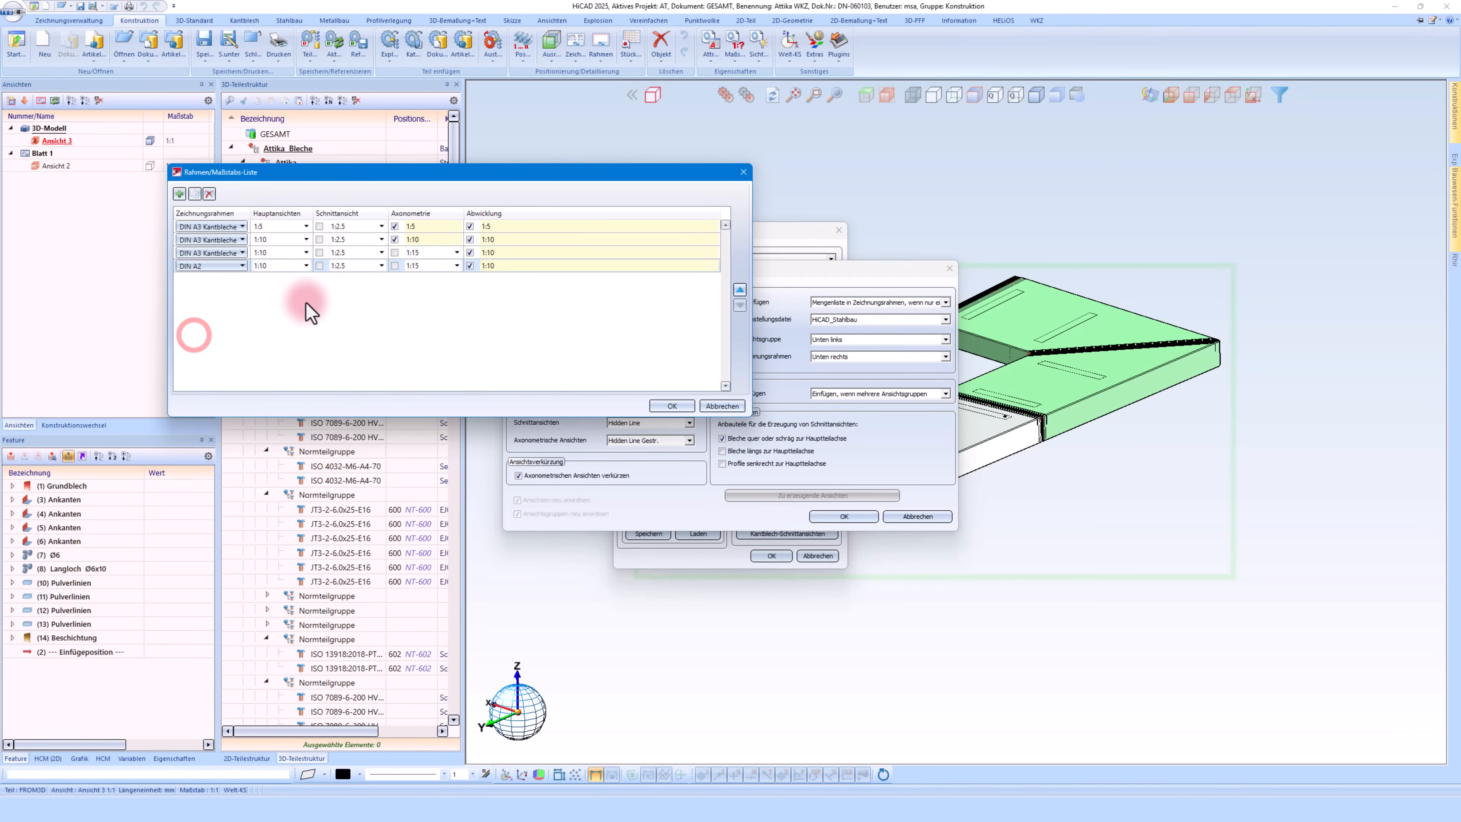
# Set the DIN A2 entry's main view scale to 1:5 and couple its axonometric scale to the main views
pyautogui.click(305, 265)
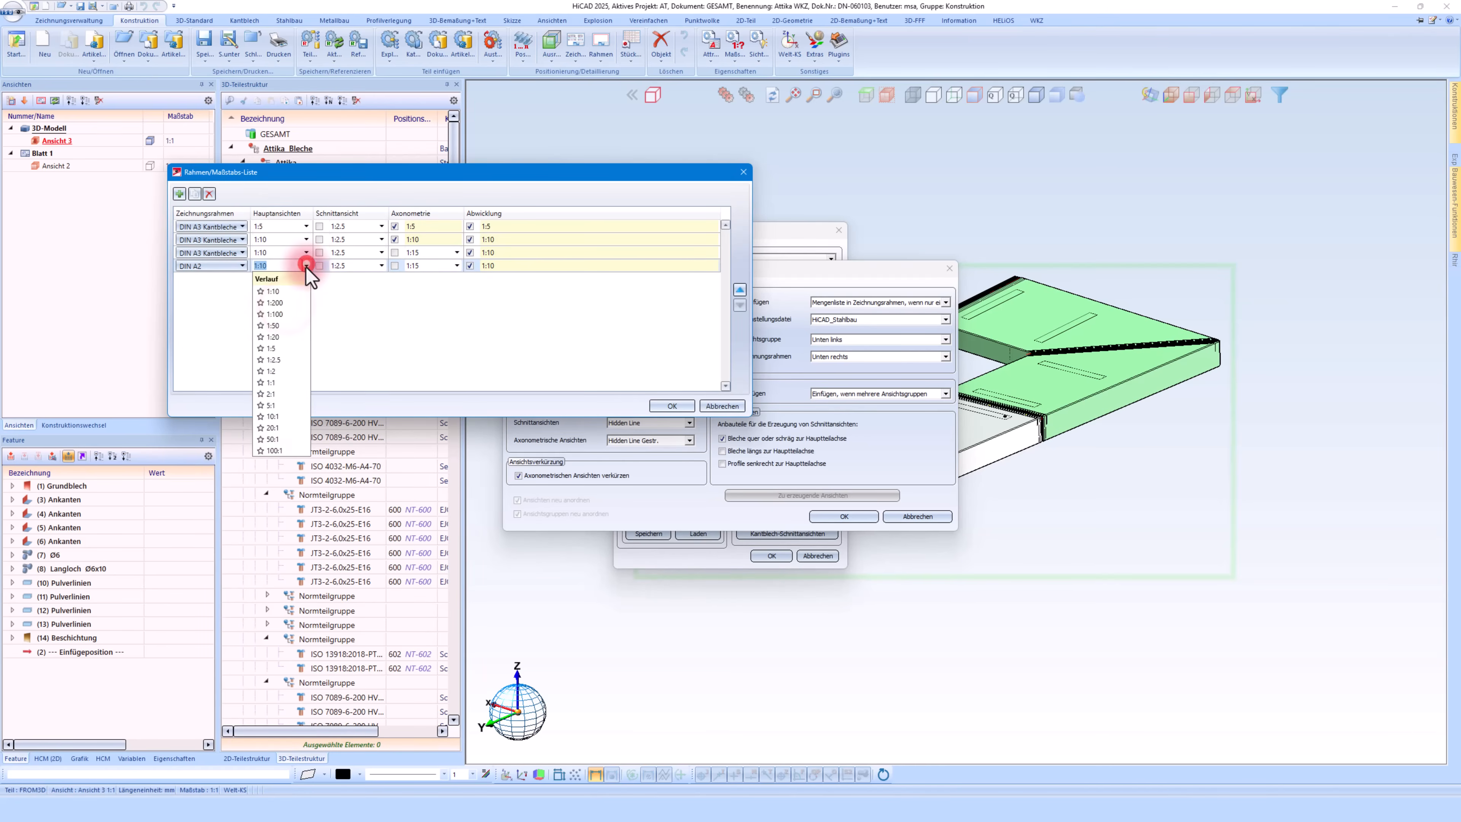
pyautogui.click(273, 350)
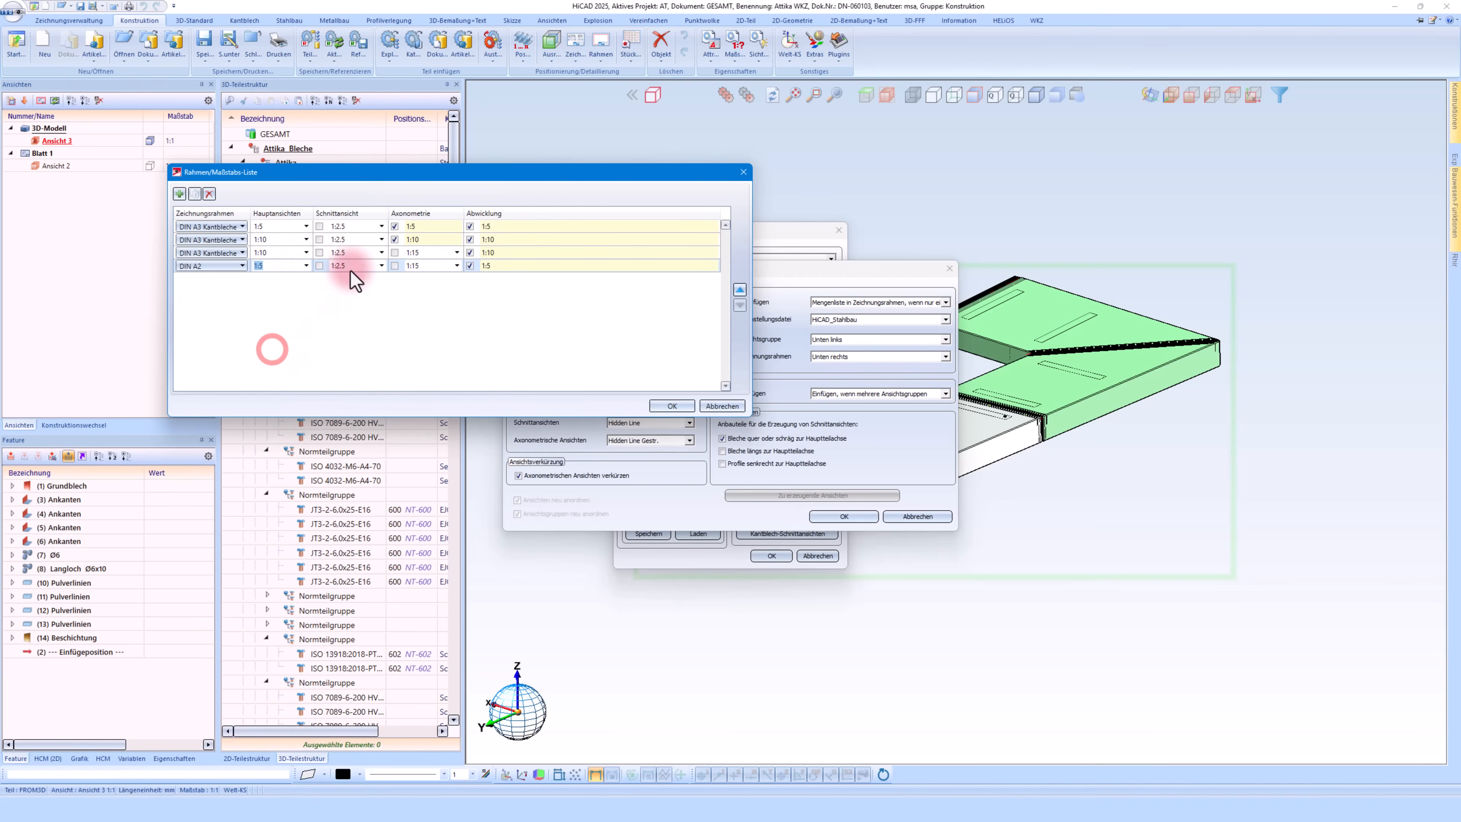
pyautogui.click(395, 265)
pyautogui.click(263, 200)
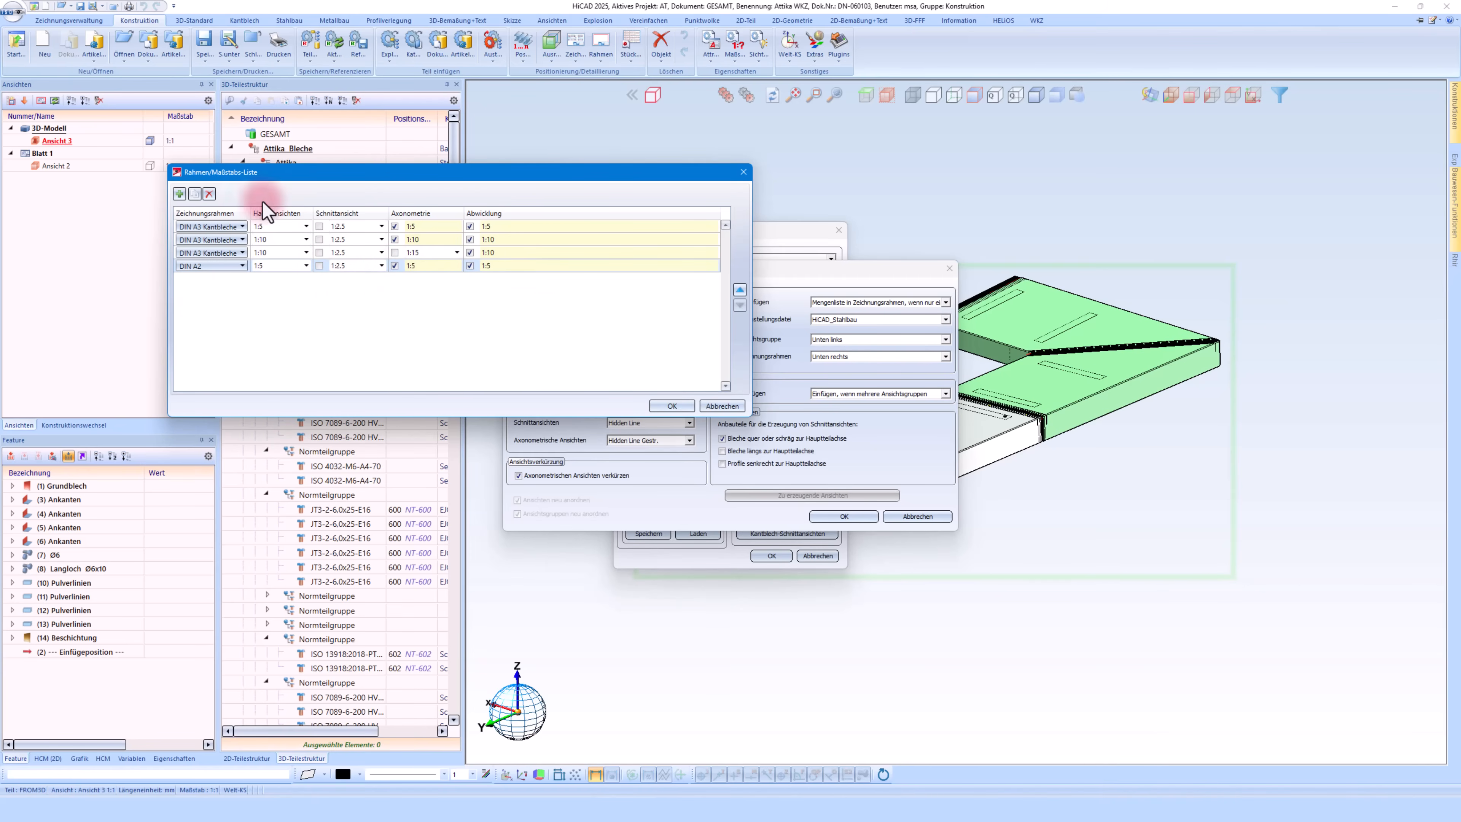
# Duplicate the DIN A2 entry and set the copy's main view scale to 1:10
pyautogui.click(271, 269)
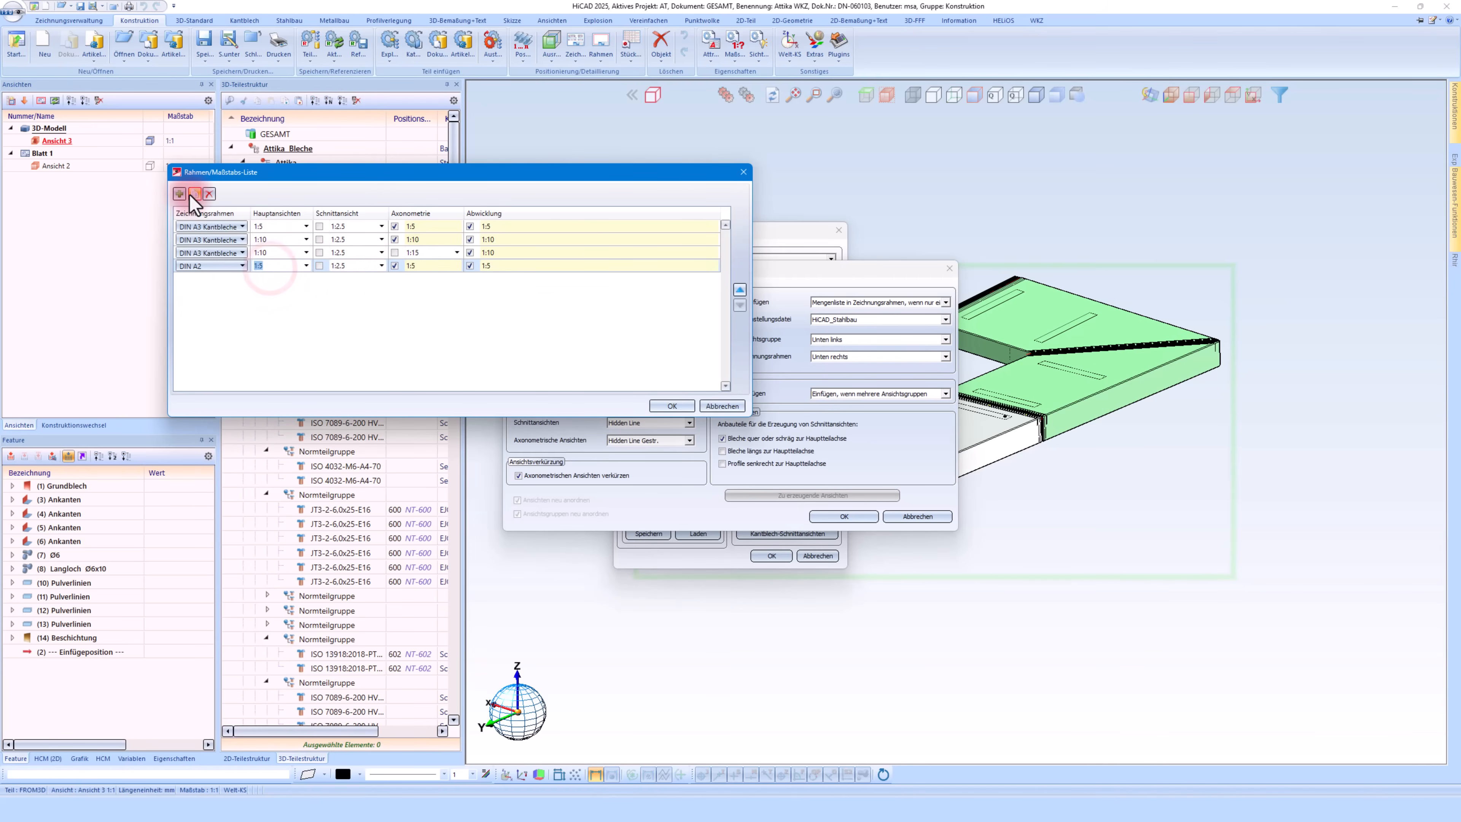
pyautogui.click(194, 193)
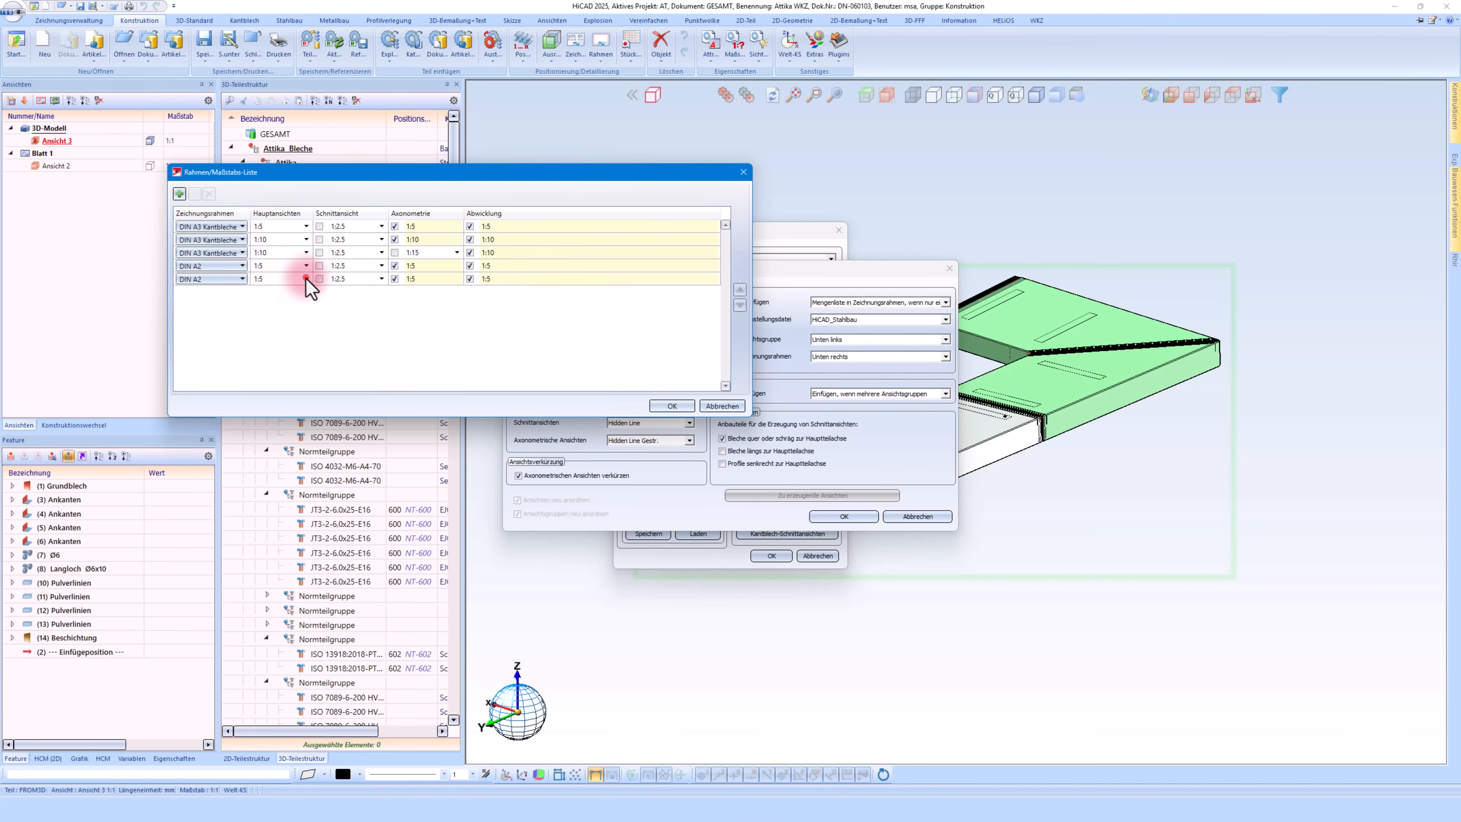
pyautogui.click(306, 279)
pyautogui.click(279, 359)
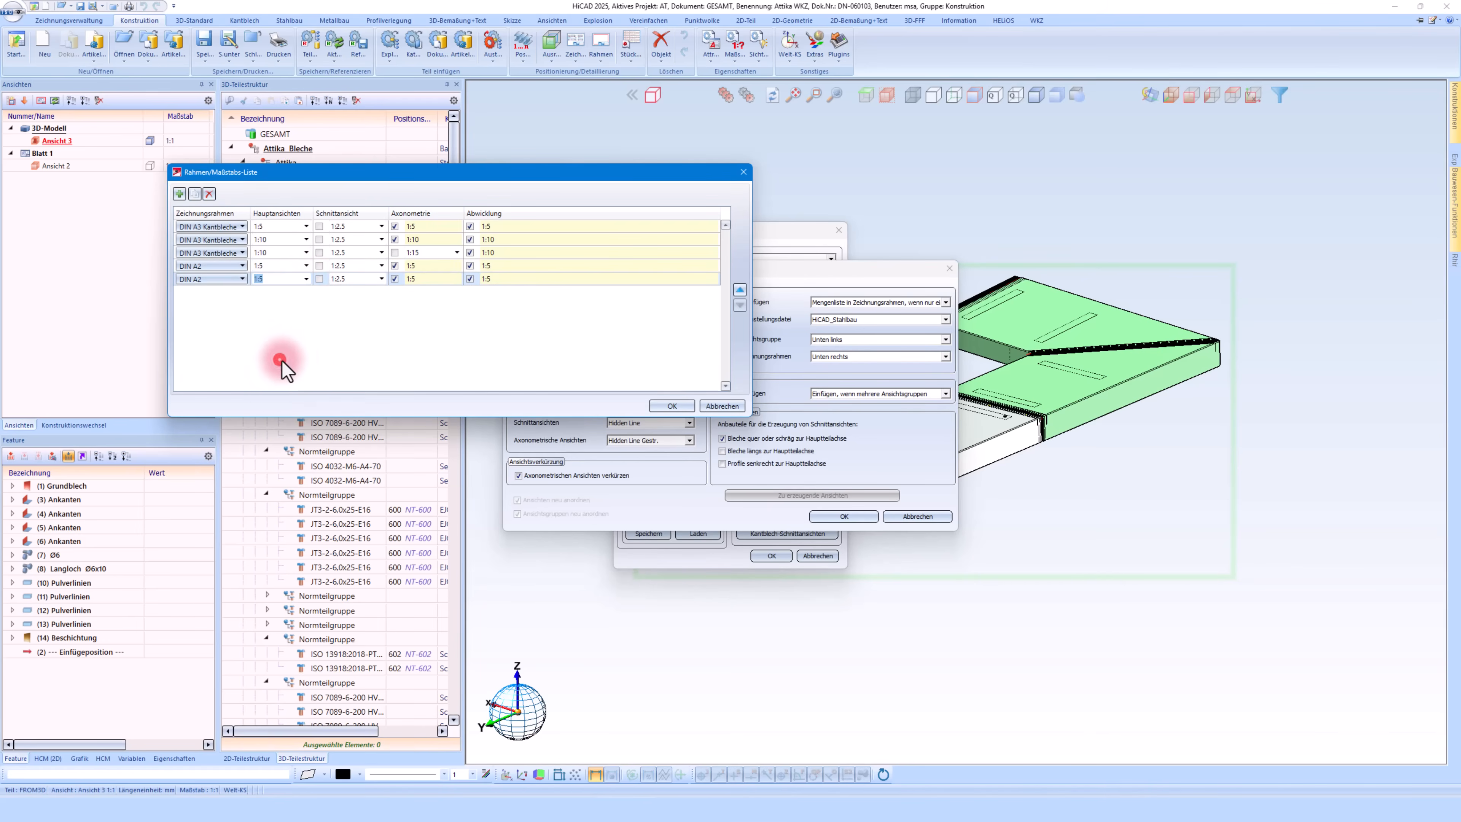
pyautogui.click(343, 319)
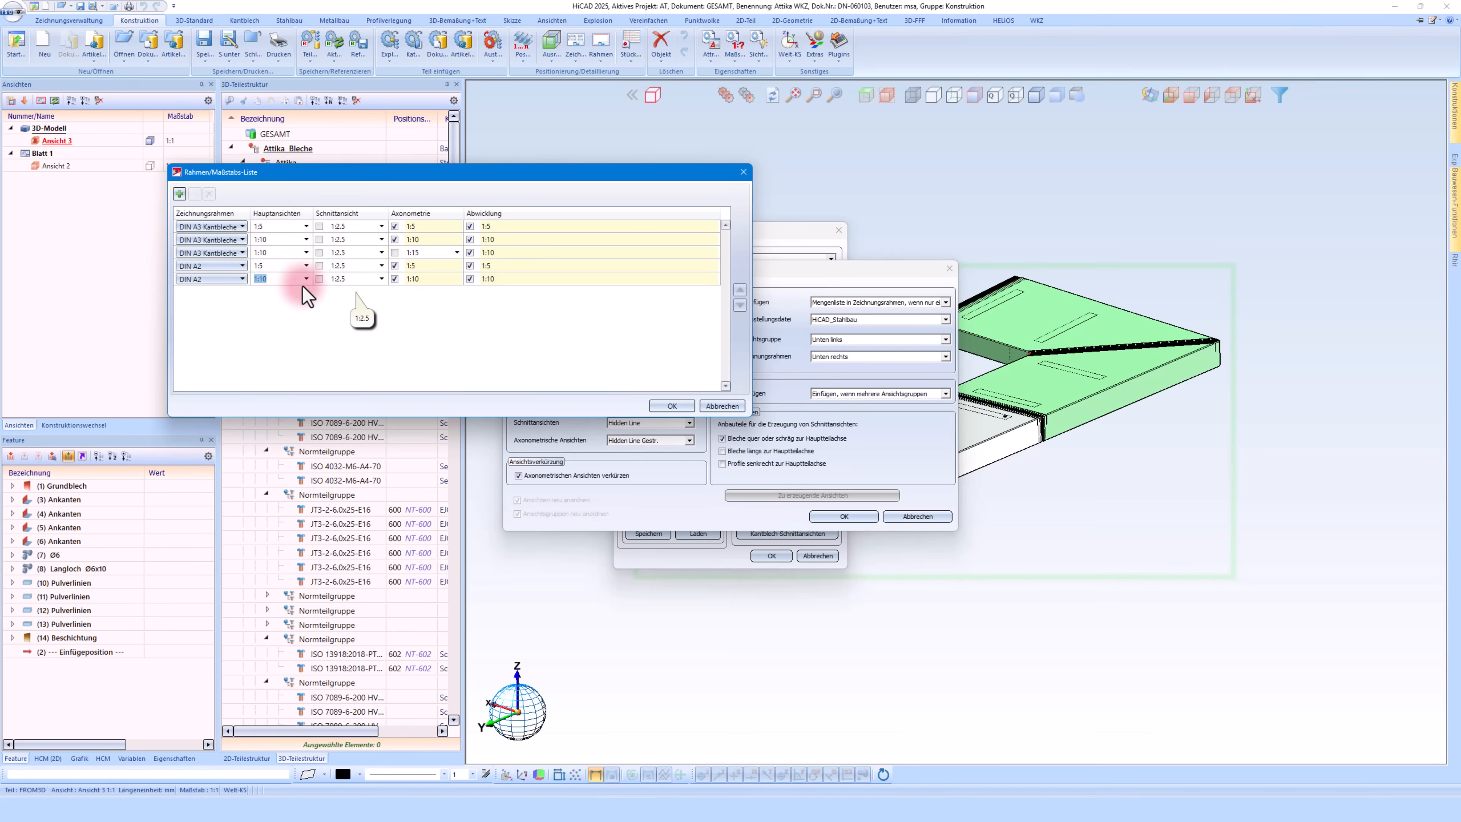
# Duplicate the 1:10 DIN A2 entry, decouple the copy's axonometric and unfolding scales from the main views, and set both to 1:15
pyautogui.click(288, 280)
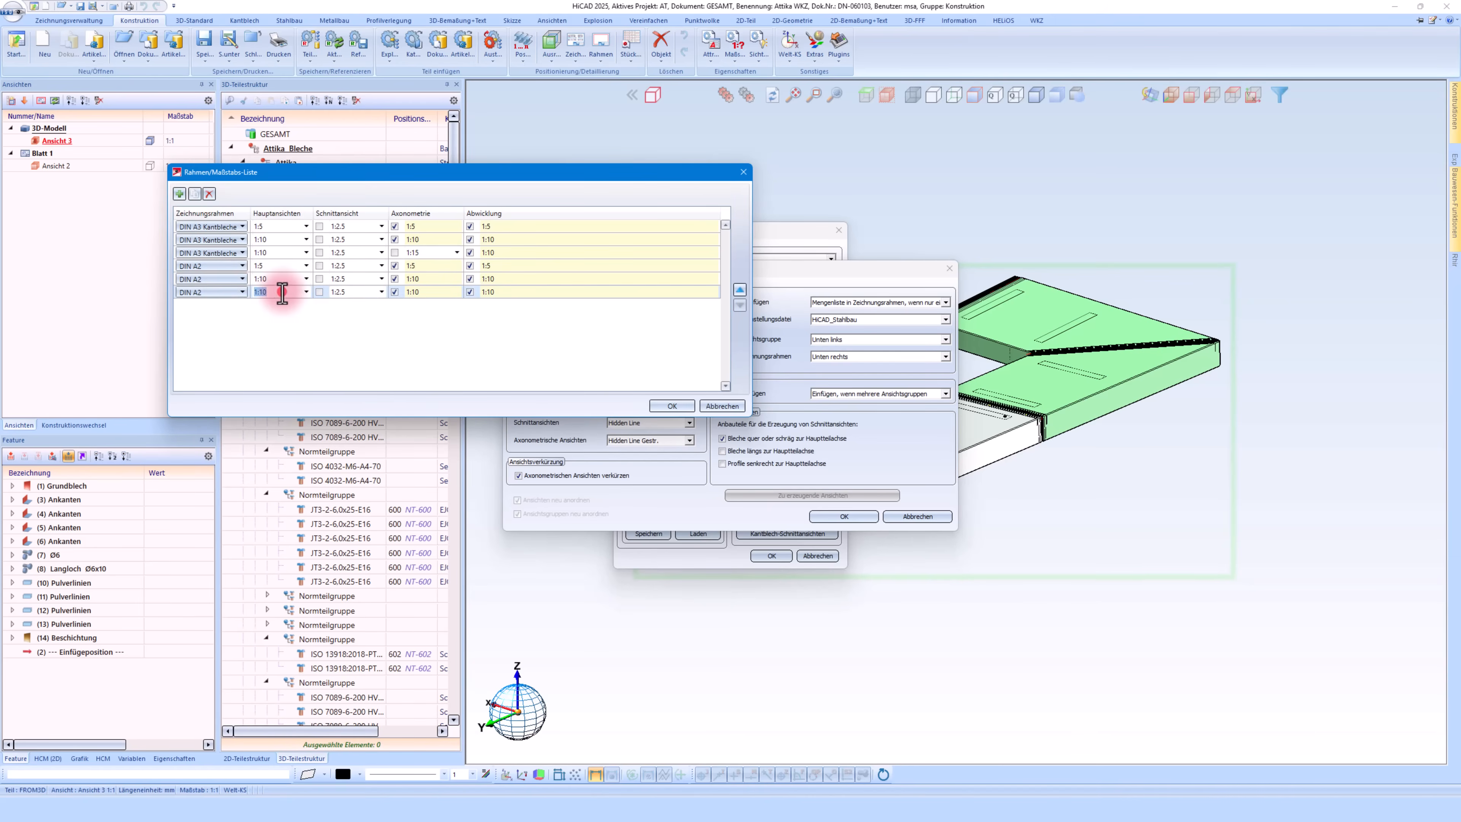
pyautogui.click(395, 292)
pyautogui.click(455, 291)
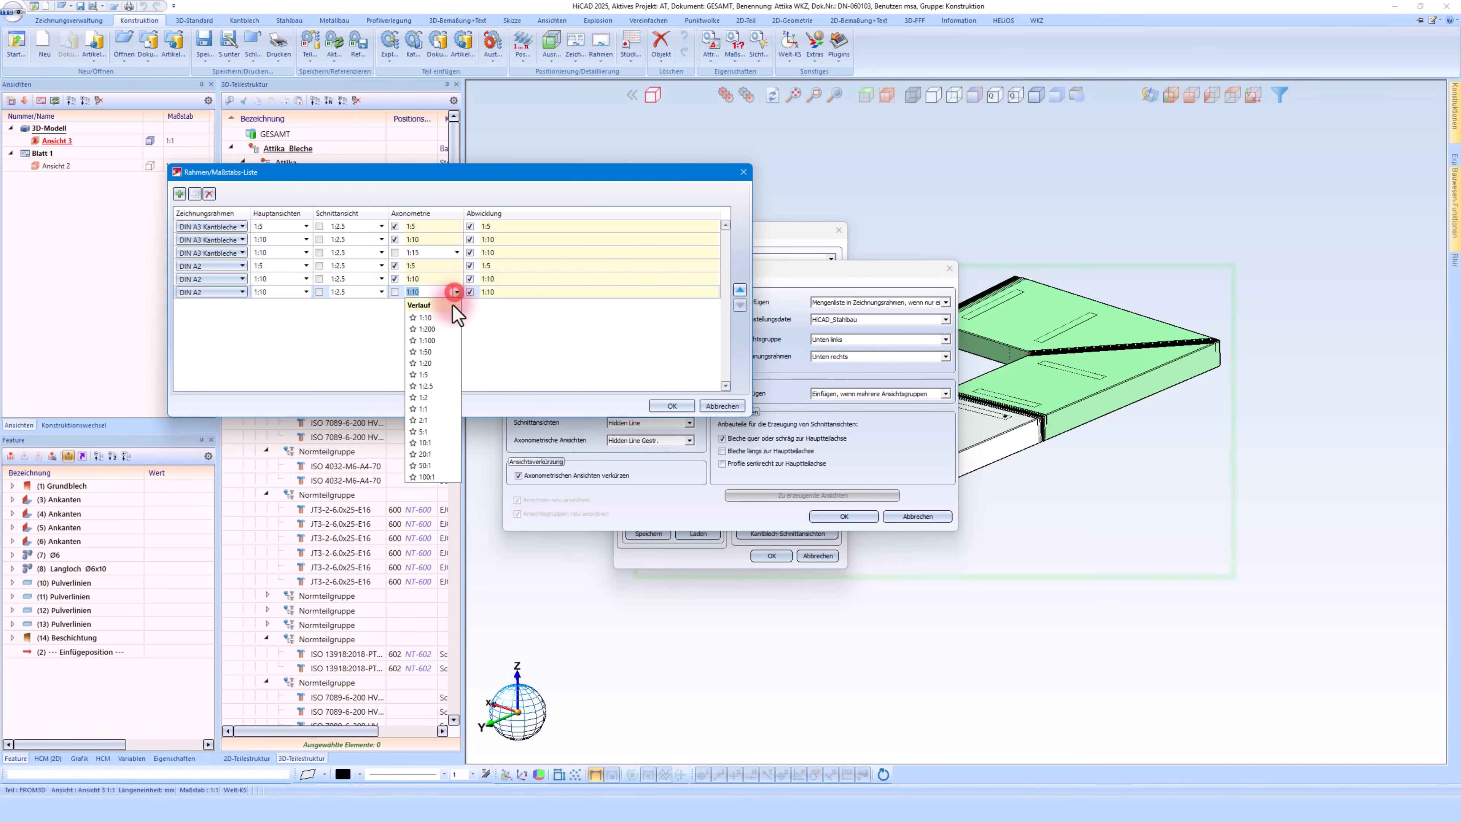
pyautogui.click(431, 292)
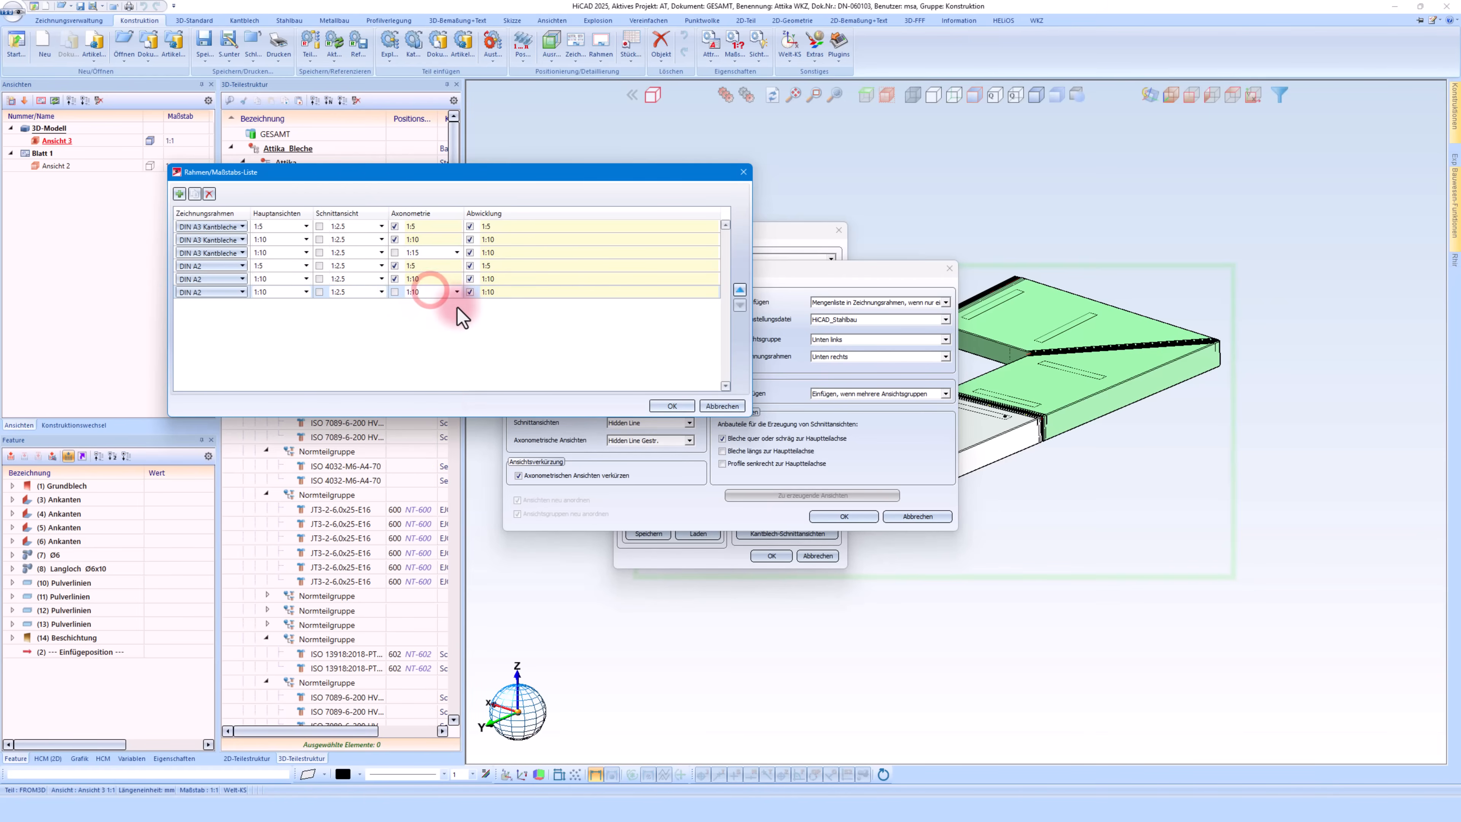
pyautogui.click(470, 292)
pyautogui.click(505, 293)
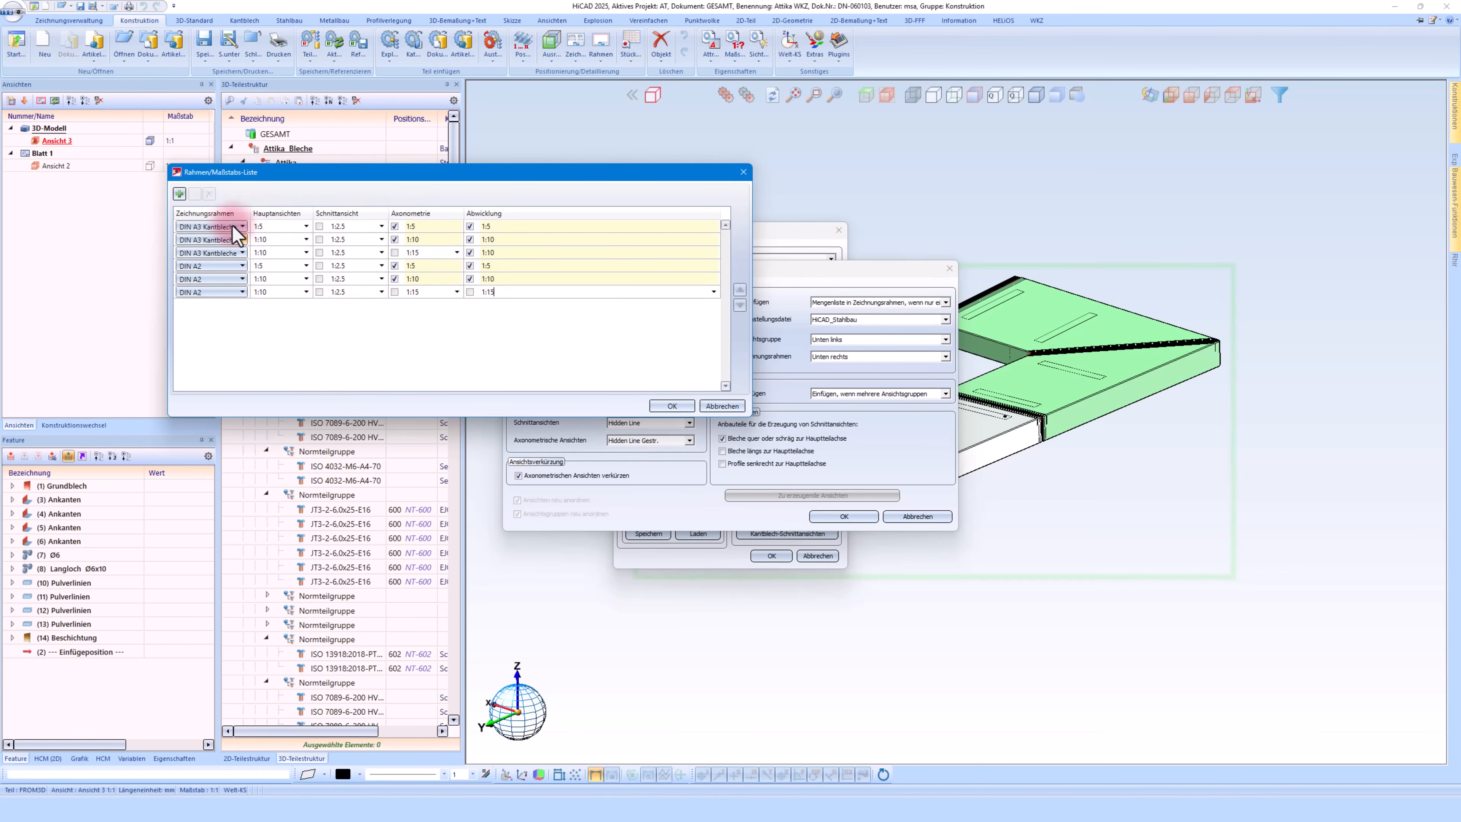
# Duplicate the last DIN A2 entry as DIN A0, couple its section, axonometric and unfolding scales to the main views, and accept the view group settings
pyautogui.click(280, 294)
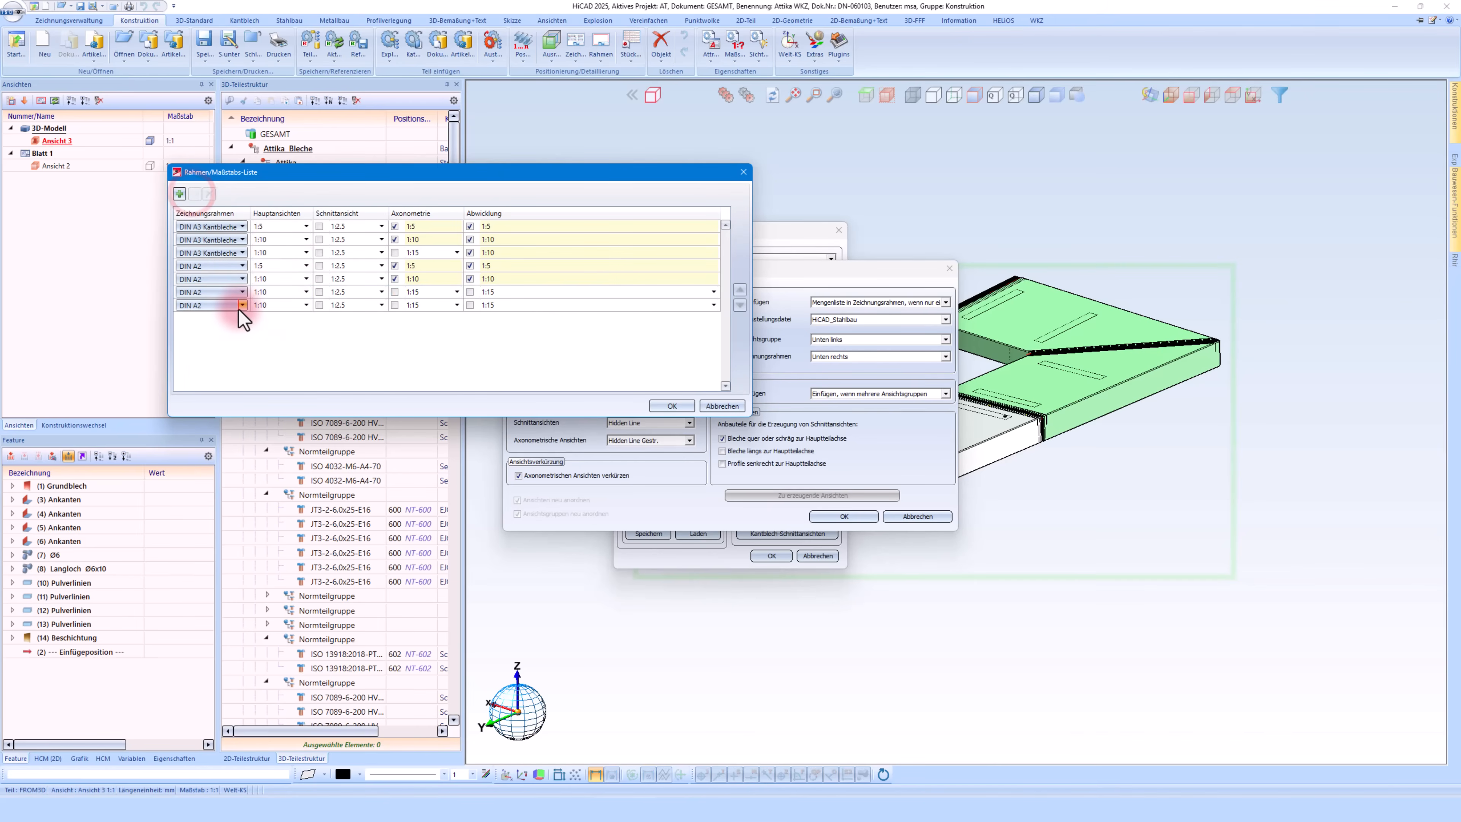
pyautogui.click(242, 305)
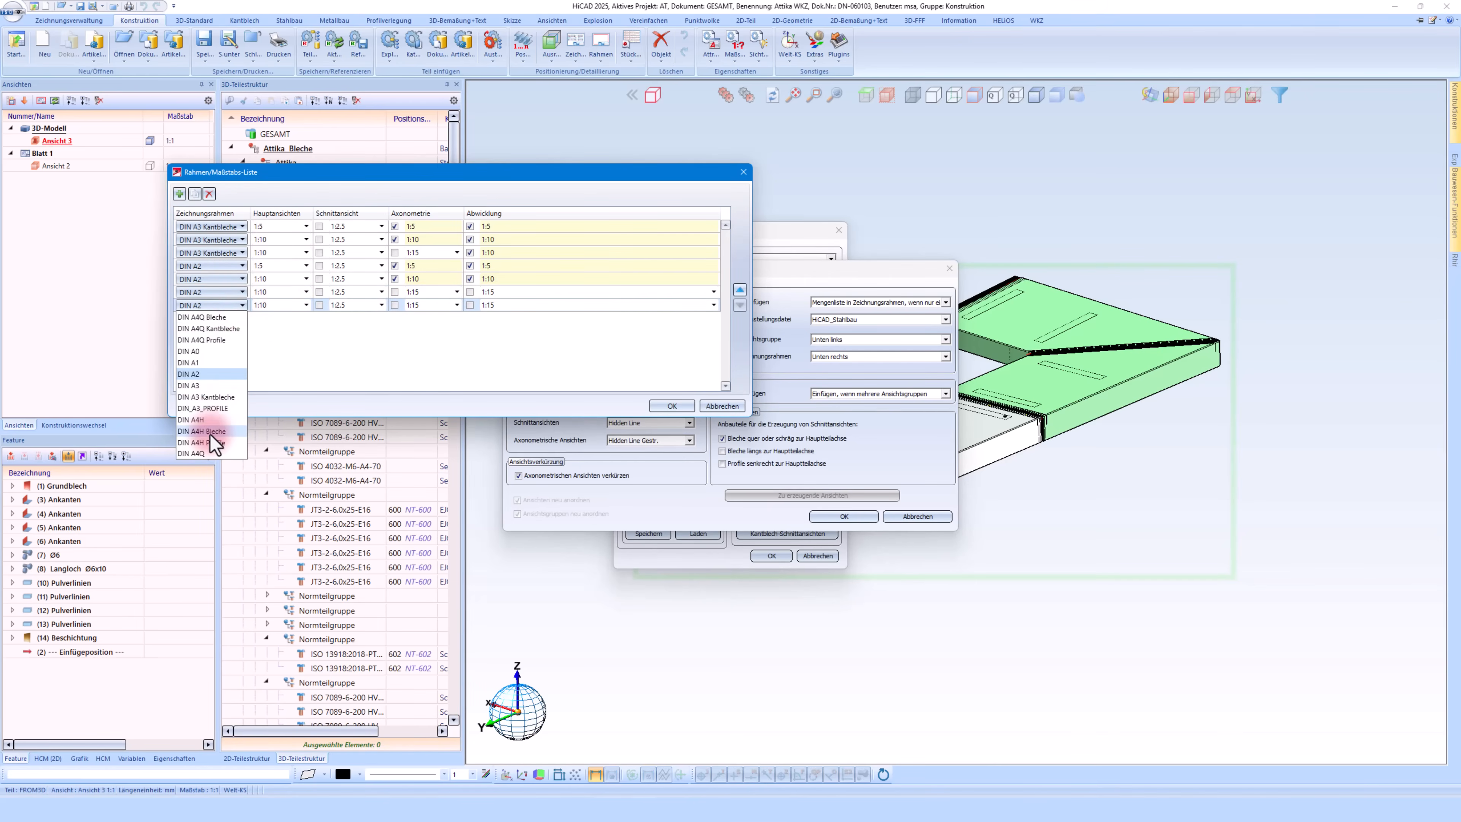
pyautogui.click(197, 352)
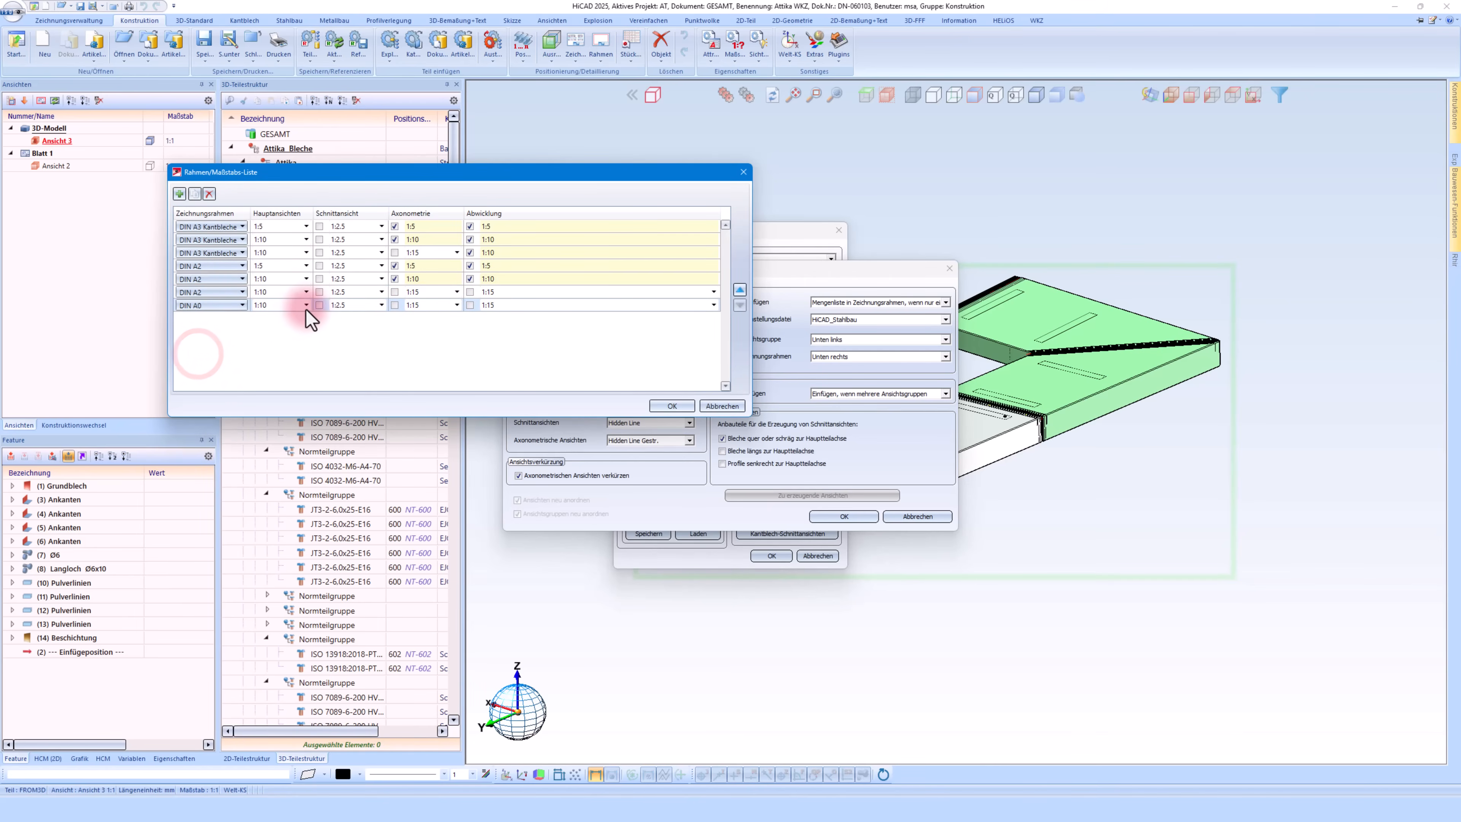
pyautogui.click(395, 305)
pyautogui.click(470, 305)
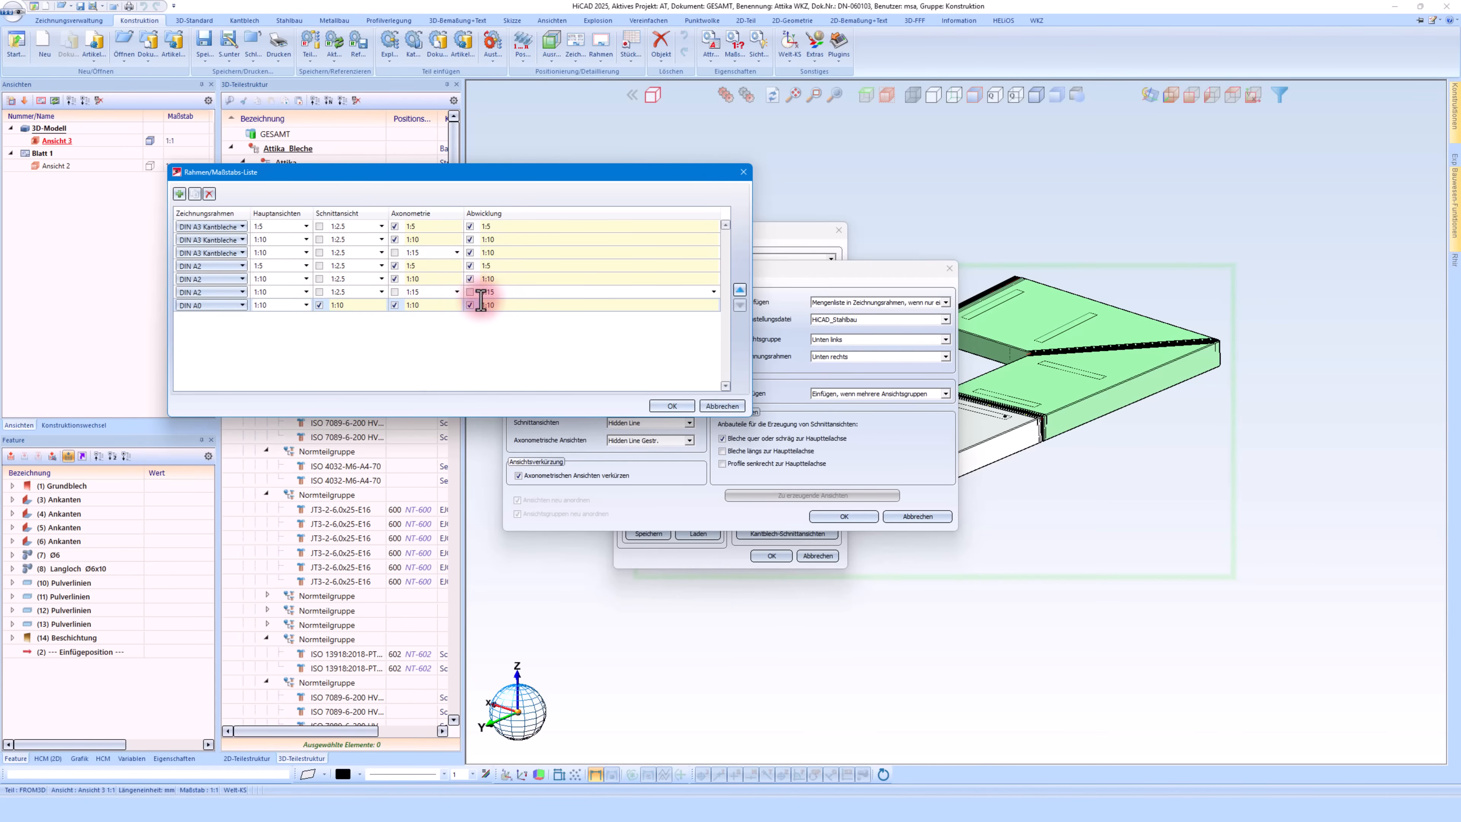
pyautogui.click(686, 405)
pyautogui.click(850, 517)
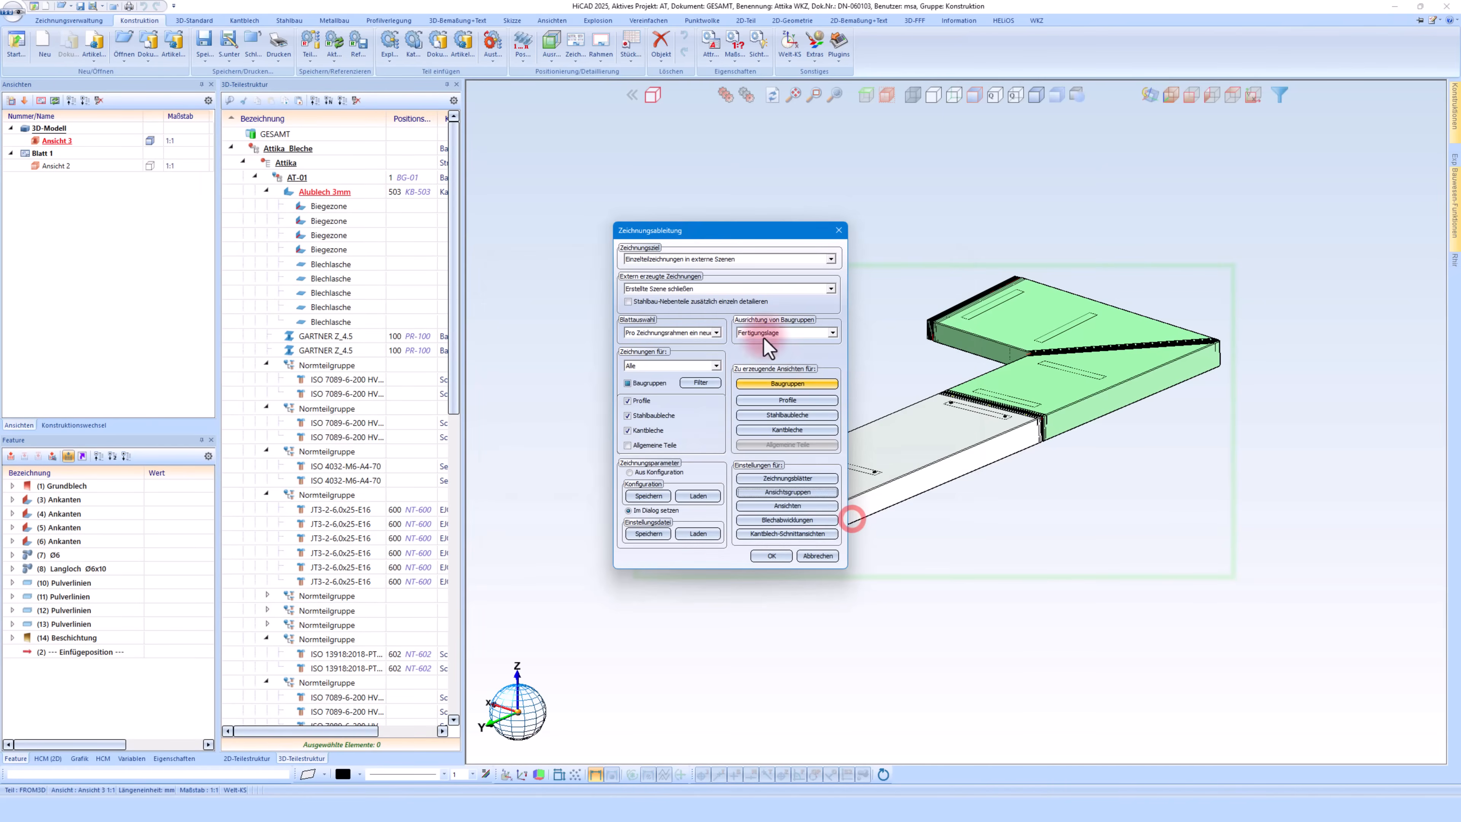
# Save the drawing derivation settings to the Attikablech(KANTBLECHE) configuration and close the derivation settings
pyautogui.click(647, 497)
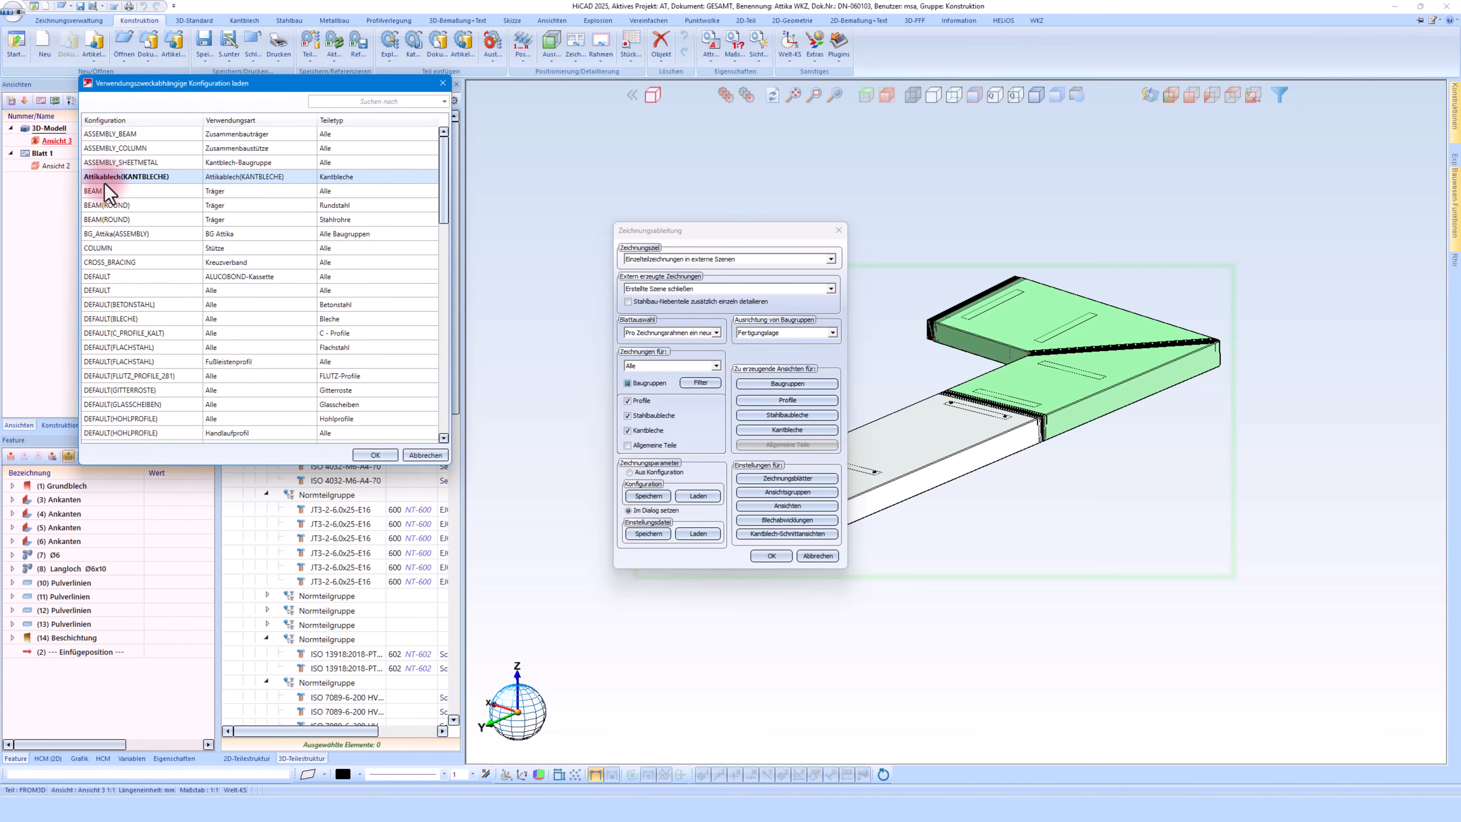
pyautogui.click(375, 455)
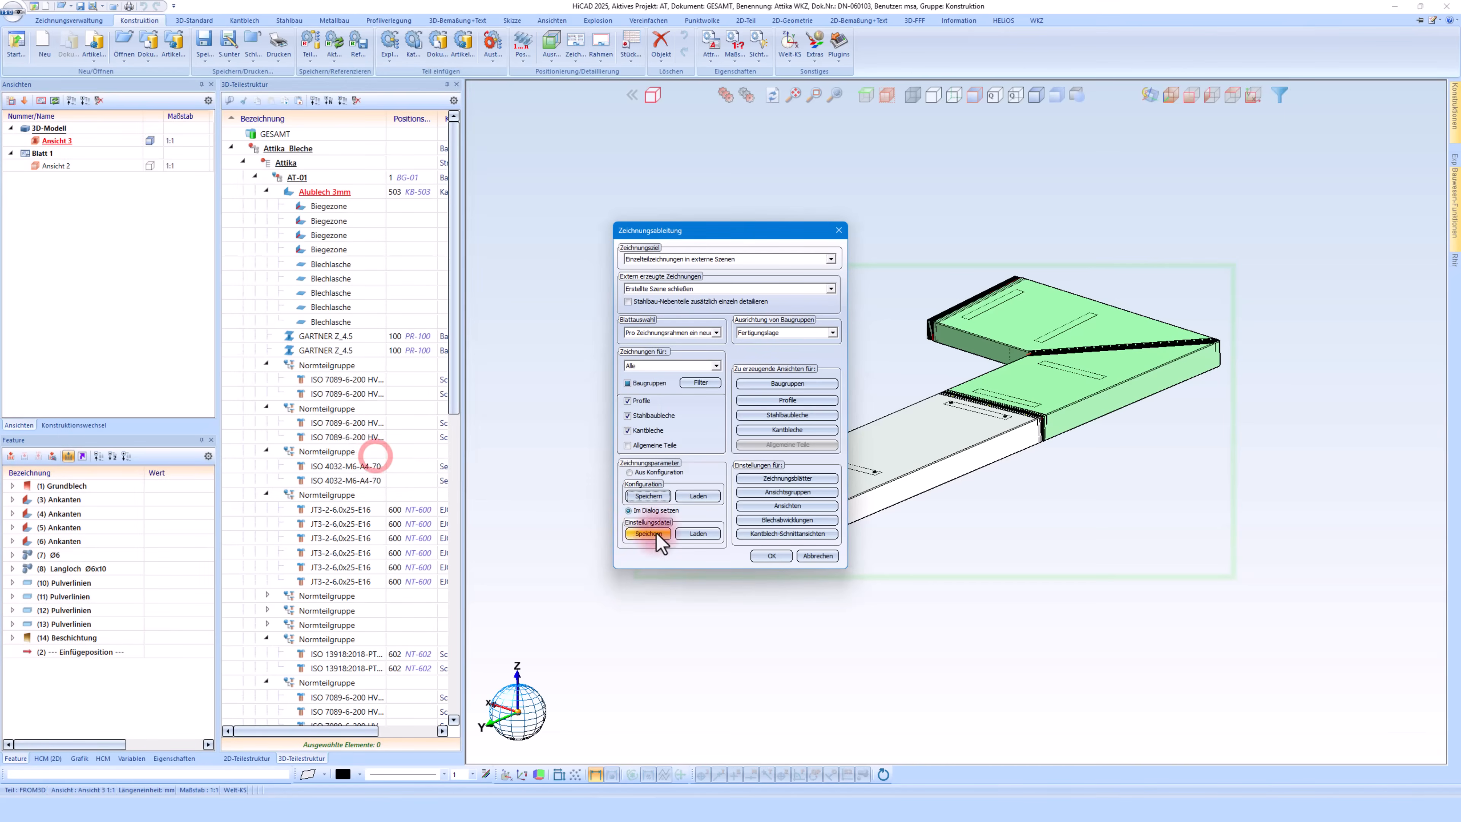
pyautogui.click(818, 555)
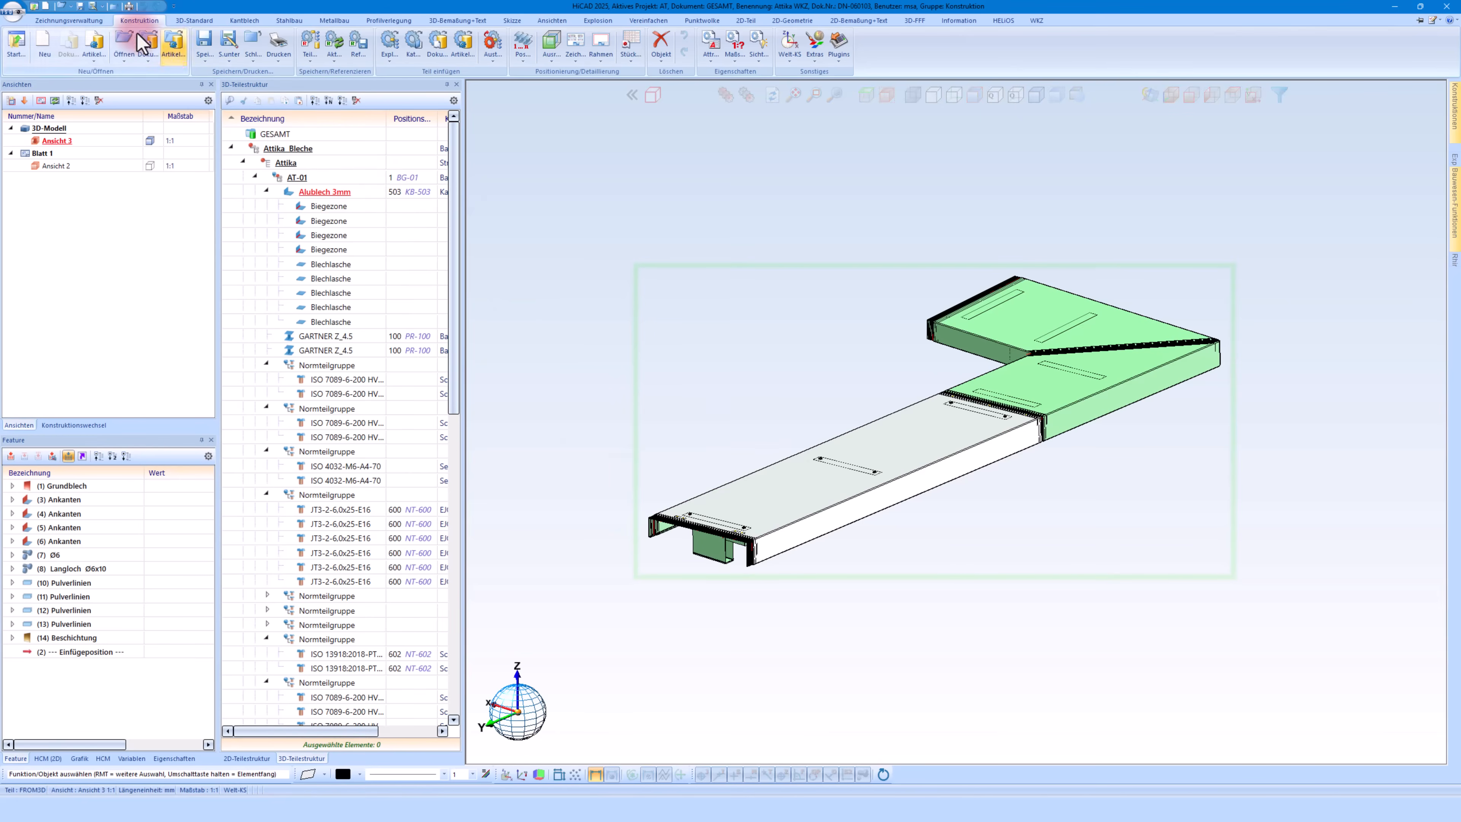
# Derive the workshop drawing for the undrawn Alublech 3mm part at position 503, skipping the outdated AT-01 assembly drawing
pyautogui.click(69, 20)
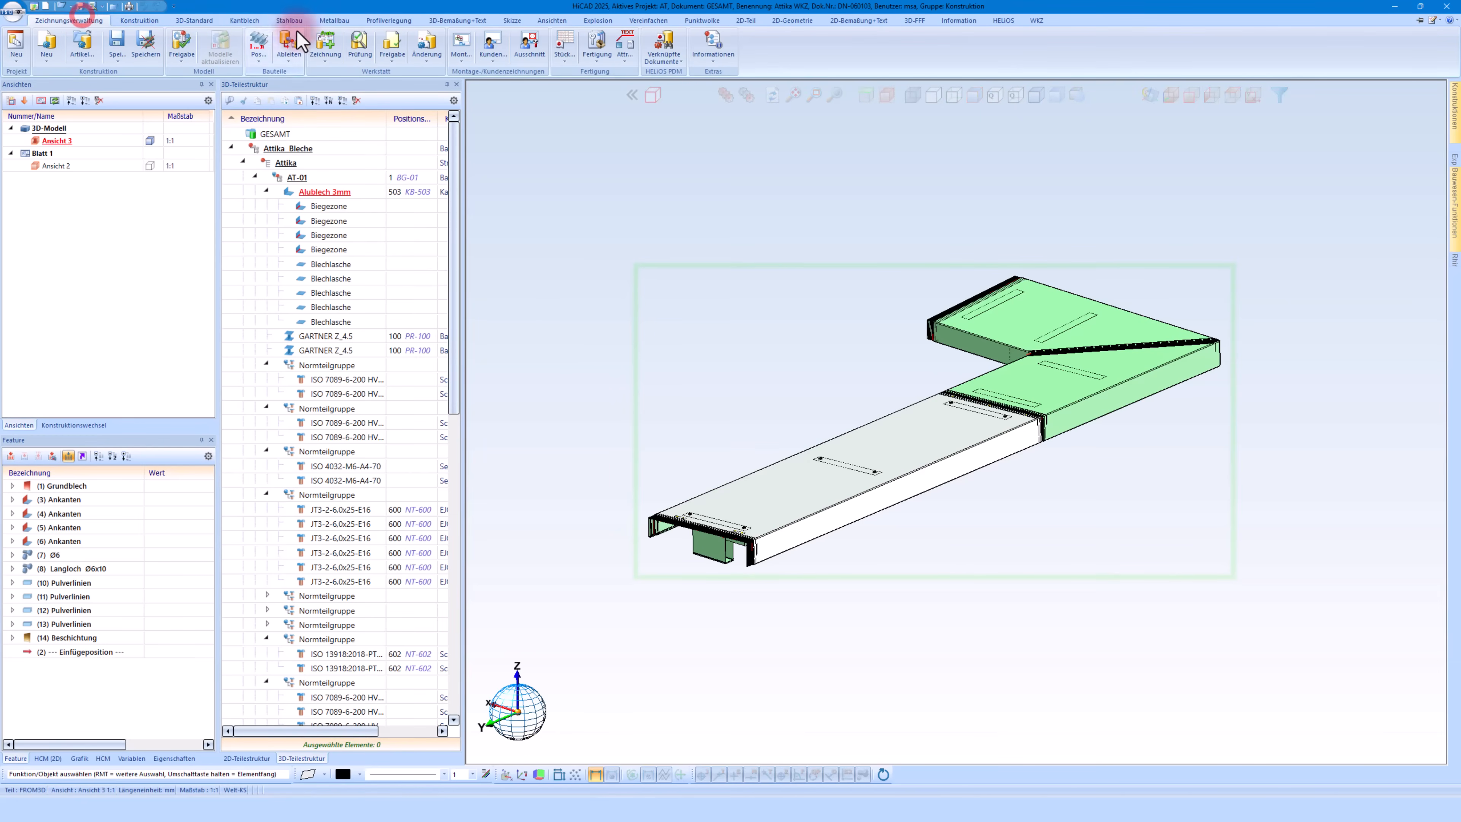
pyautogui.click(327, 45)
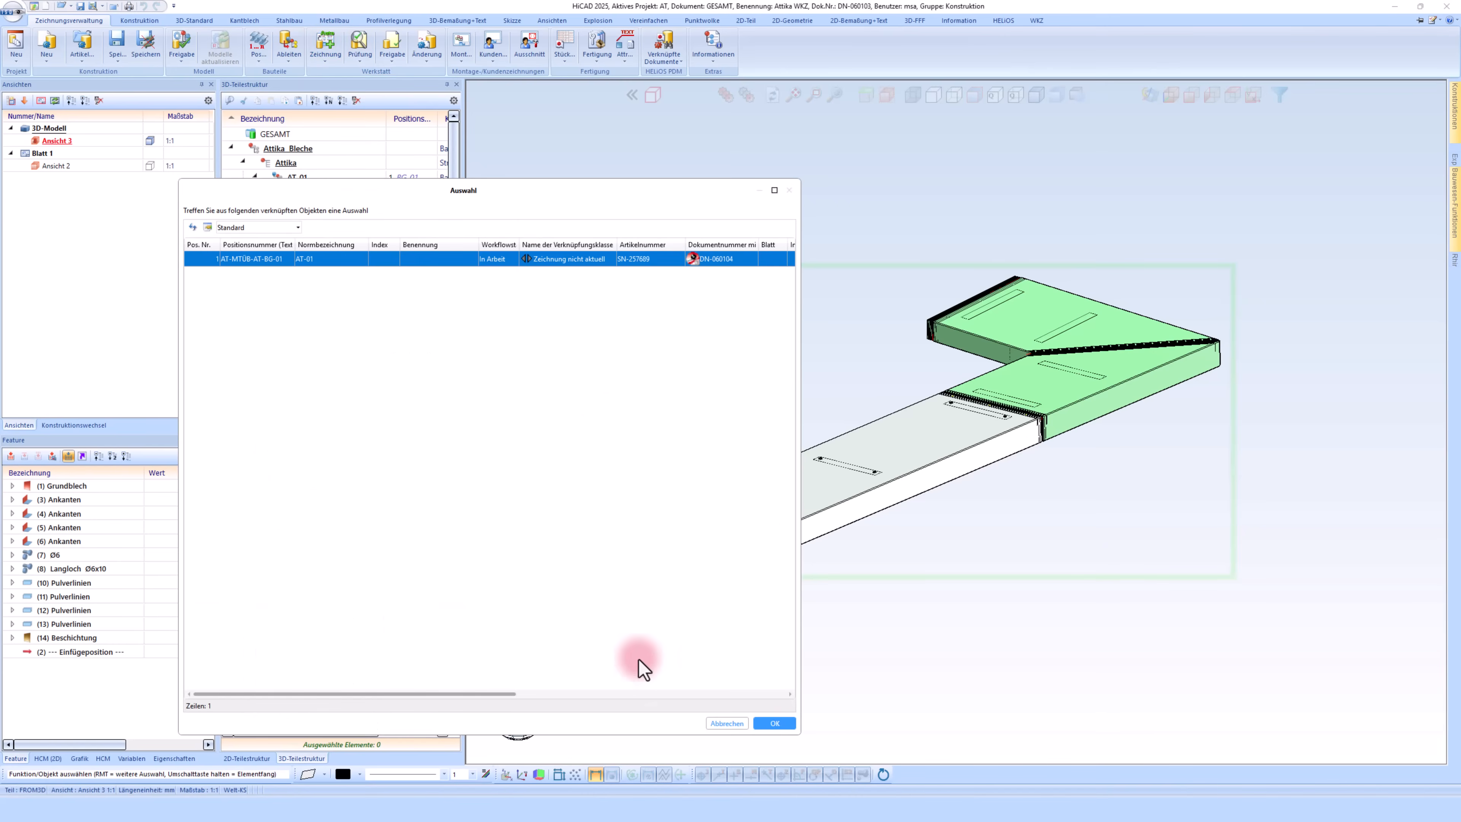
pyautogui.click(727, 723)
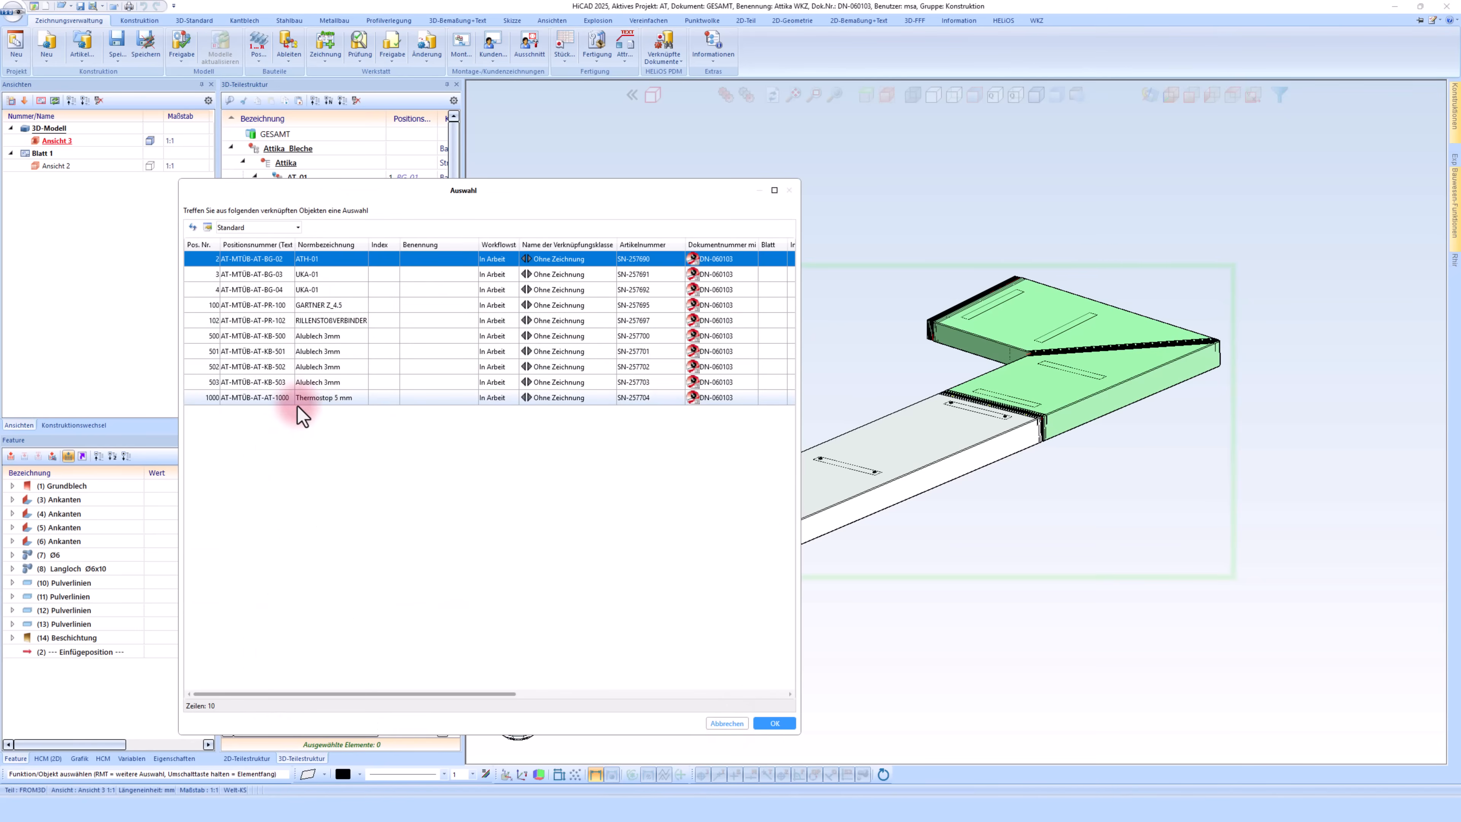
pyautogui.doubleClick(278, 382)
pyautogui.click(675, 417)
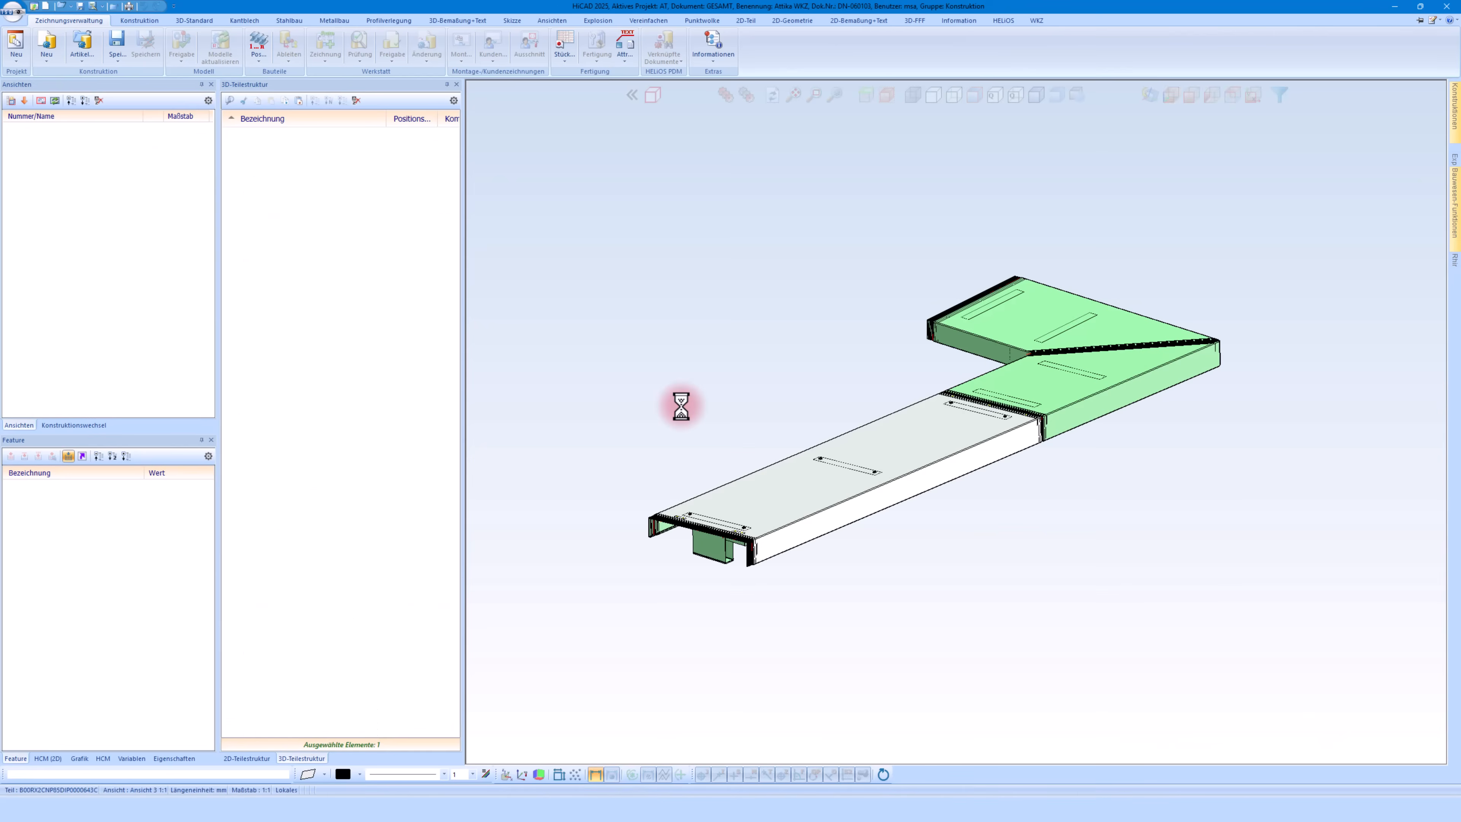
# Open the drawing linked to the Alublech 3mm sheet at position 503 and examine its shortened views, section A and unfolding
pyautogui.rightClick(801, 532)
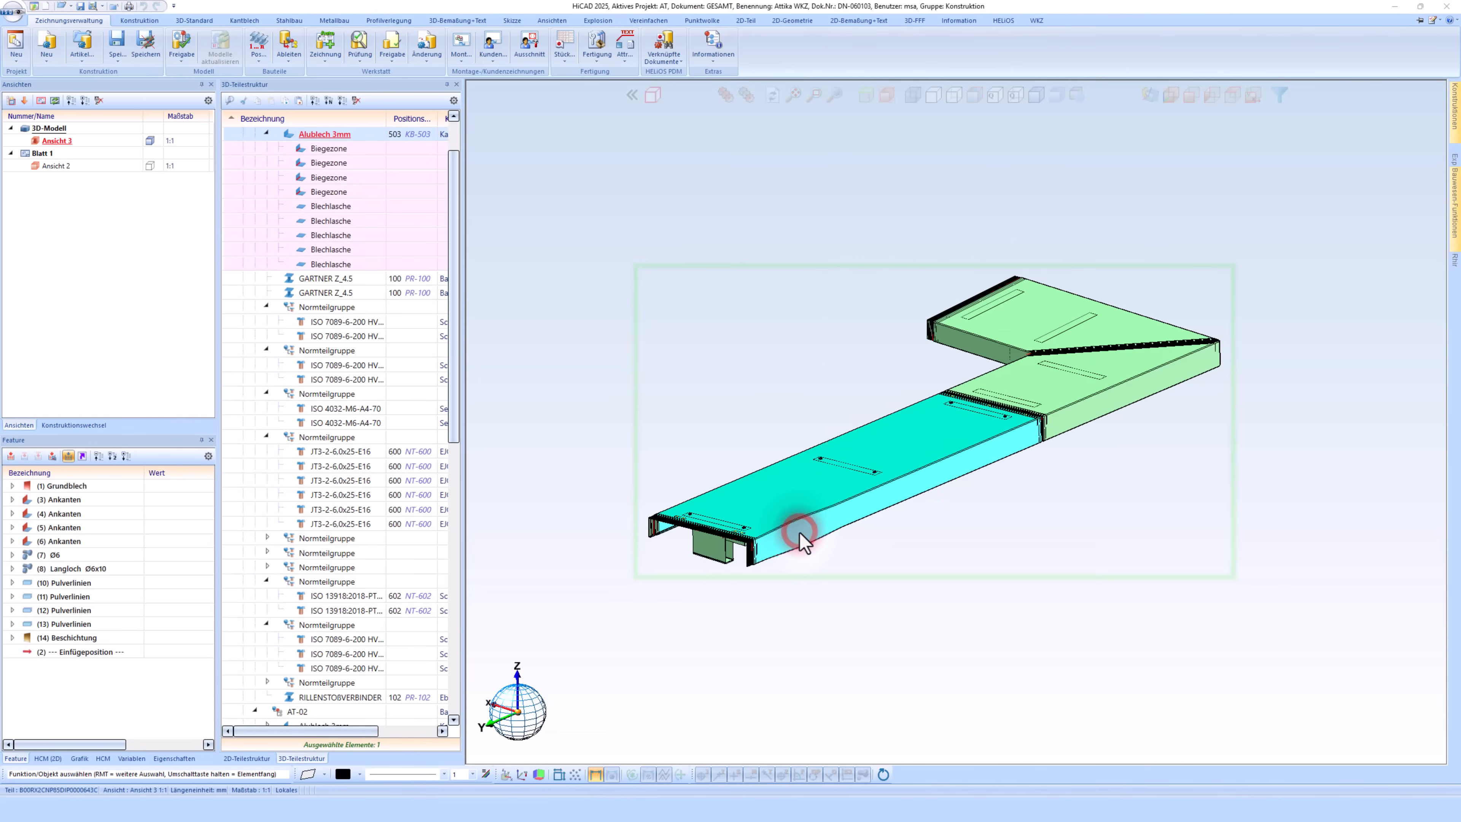
pyautogui.moveTo(922, 505)
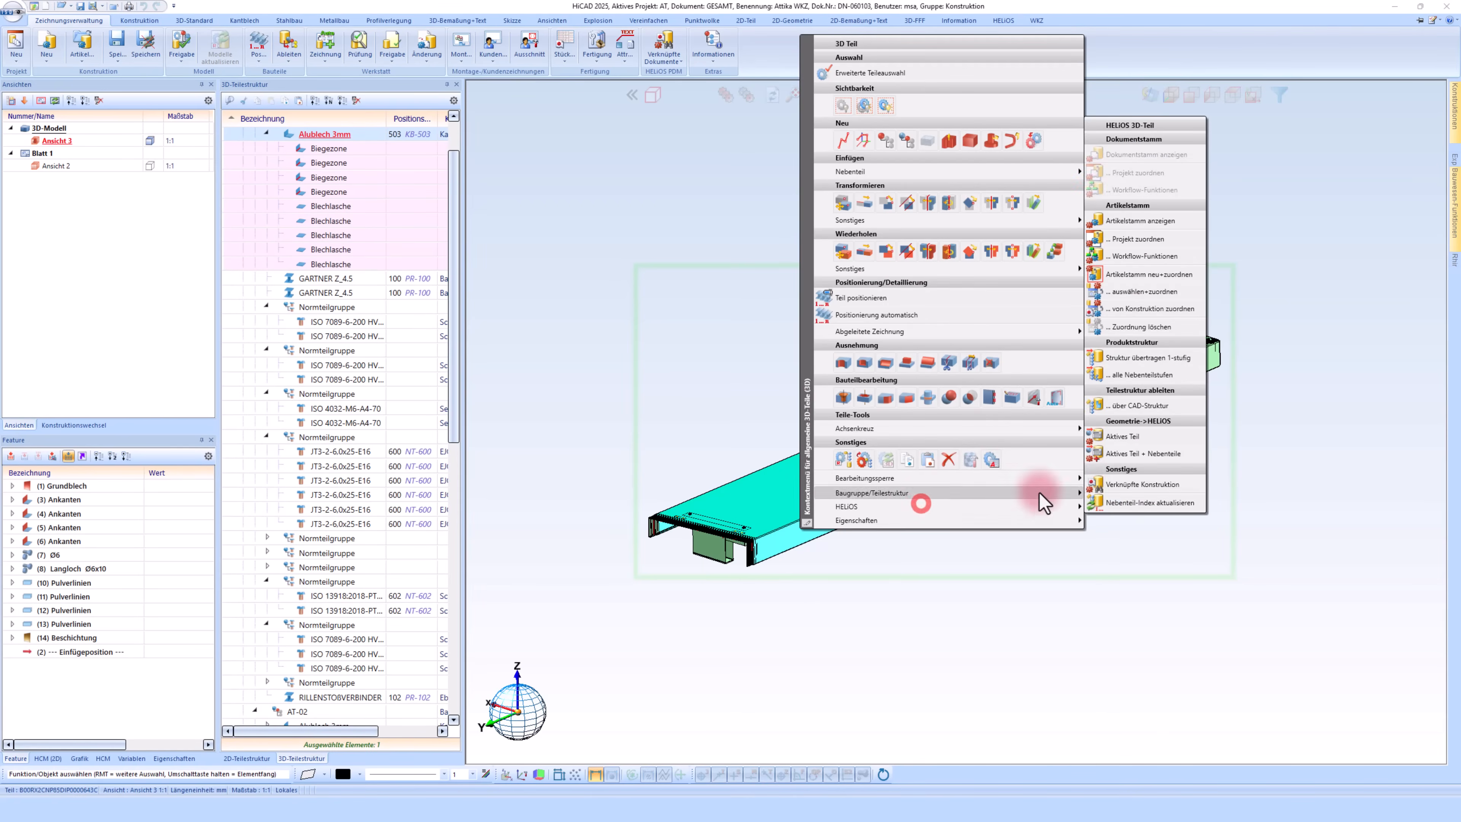
pyautogui.click(1113, 485)
pyautogui.click(581, 366)
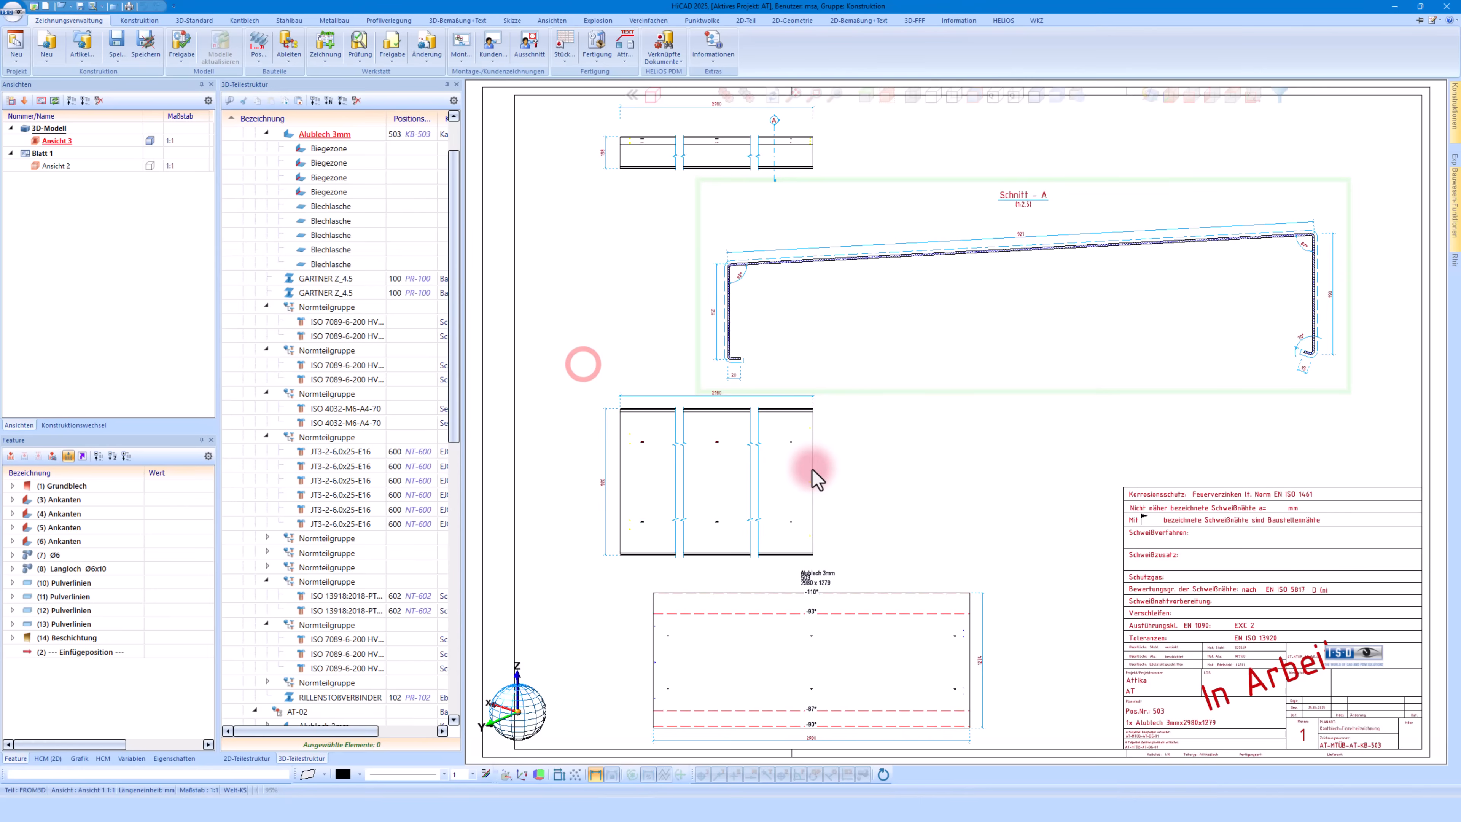
pyautogui.scroll(-1, 697, 414)
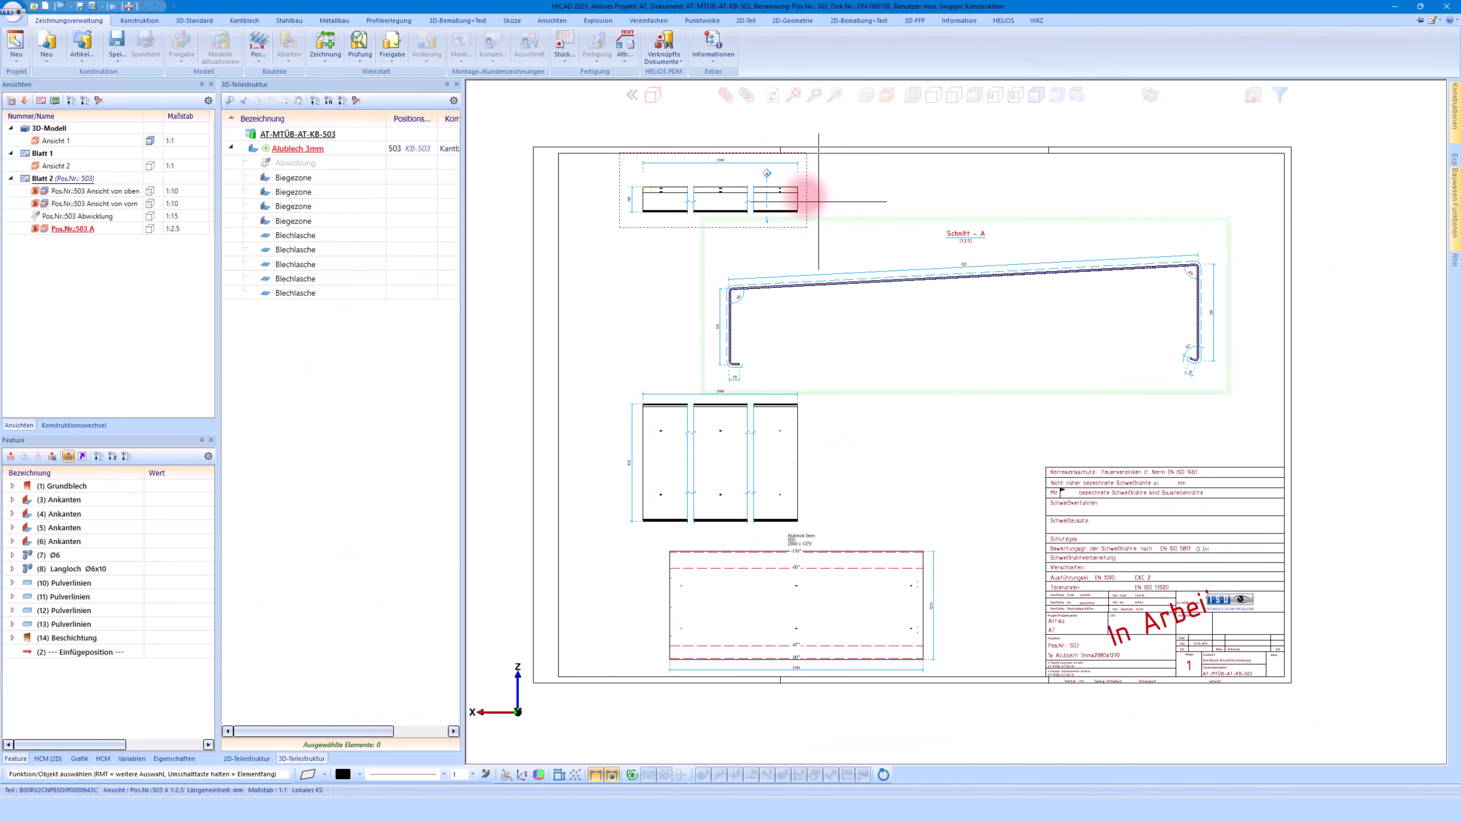
pyautogui.click(807, 194)
pyautogui.scroll(1, 734, 153)
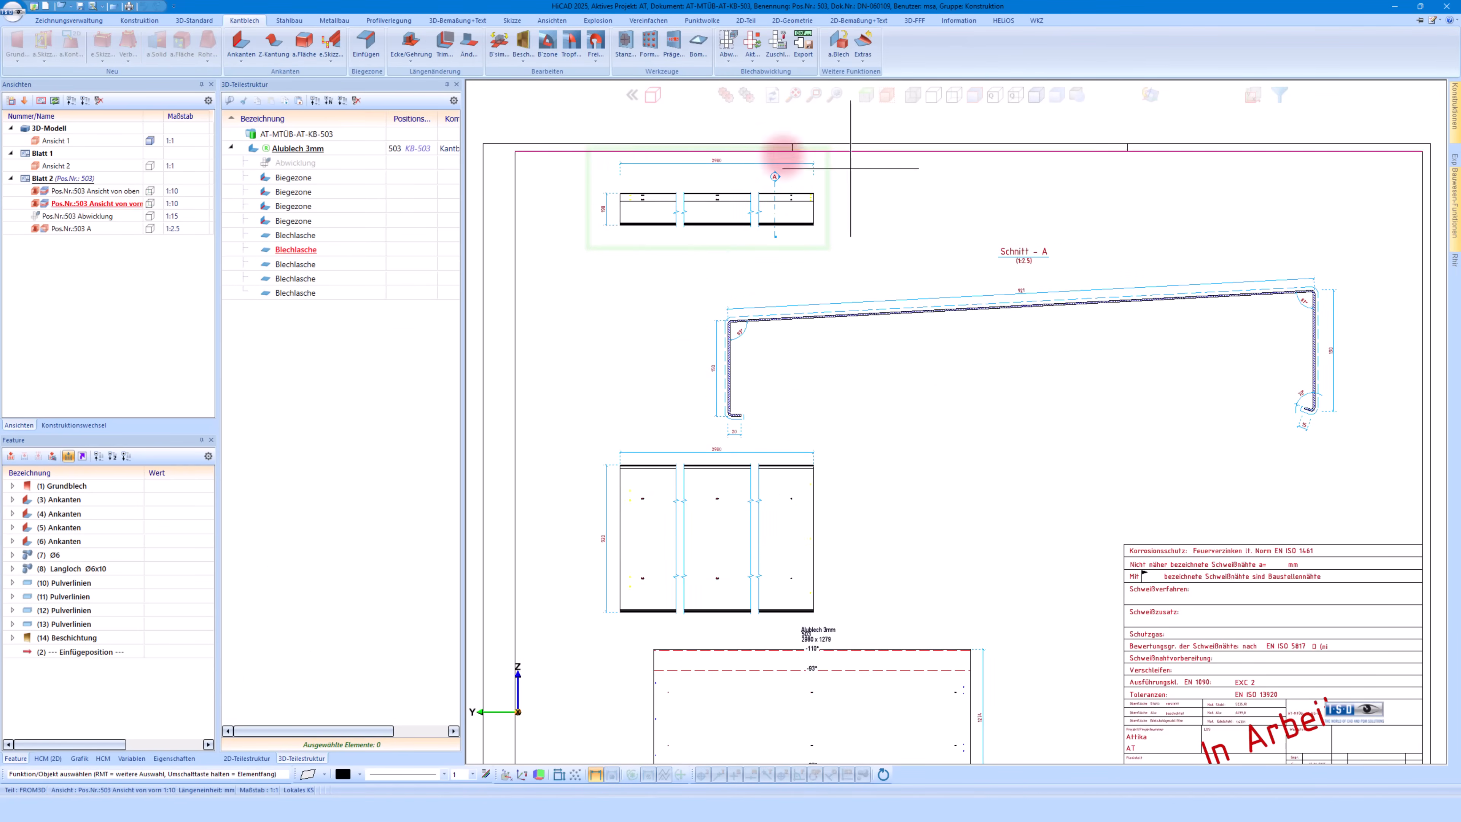
pyautogui.scroll(-1, 628, 259)
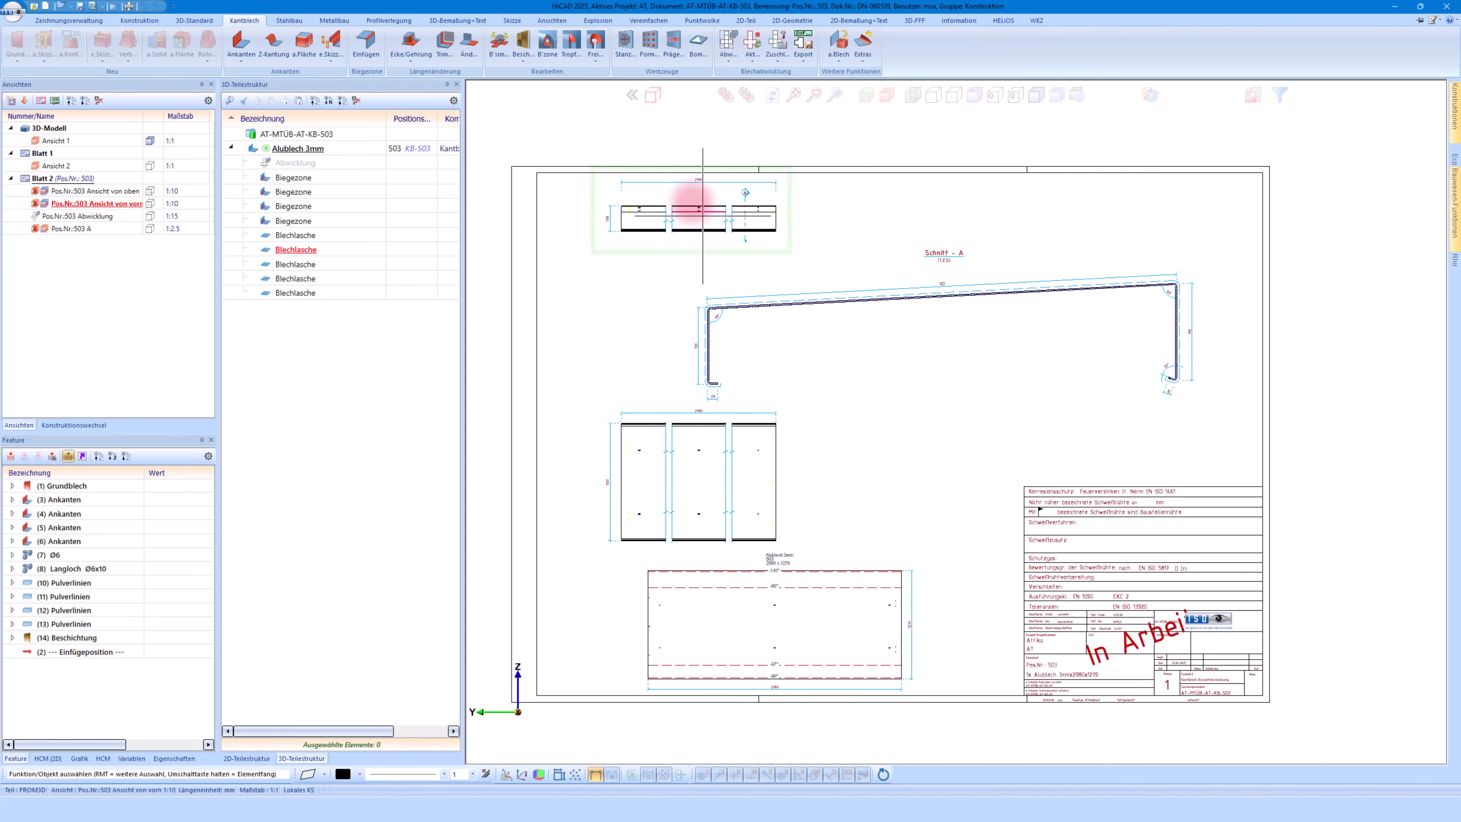
pyautogui.scroll(1, 656, 197)
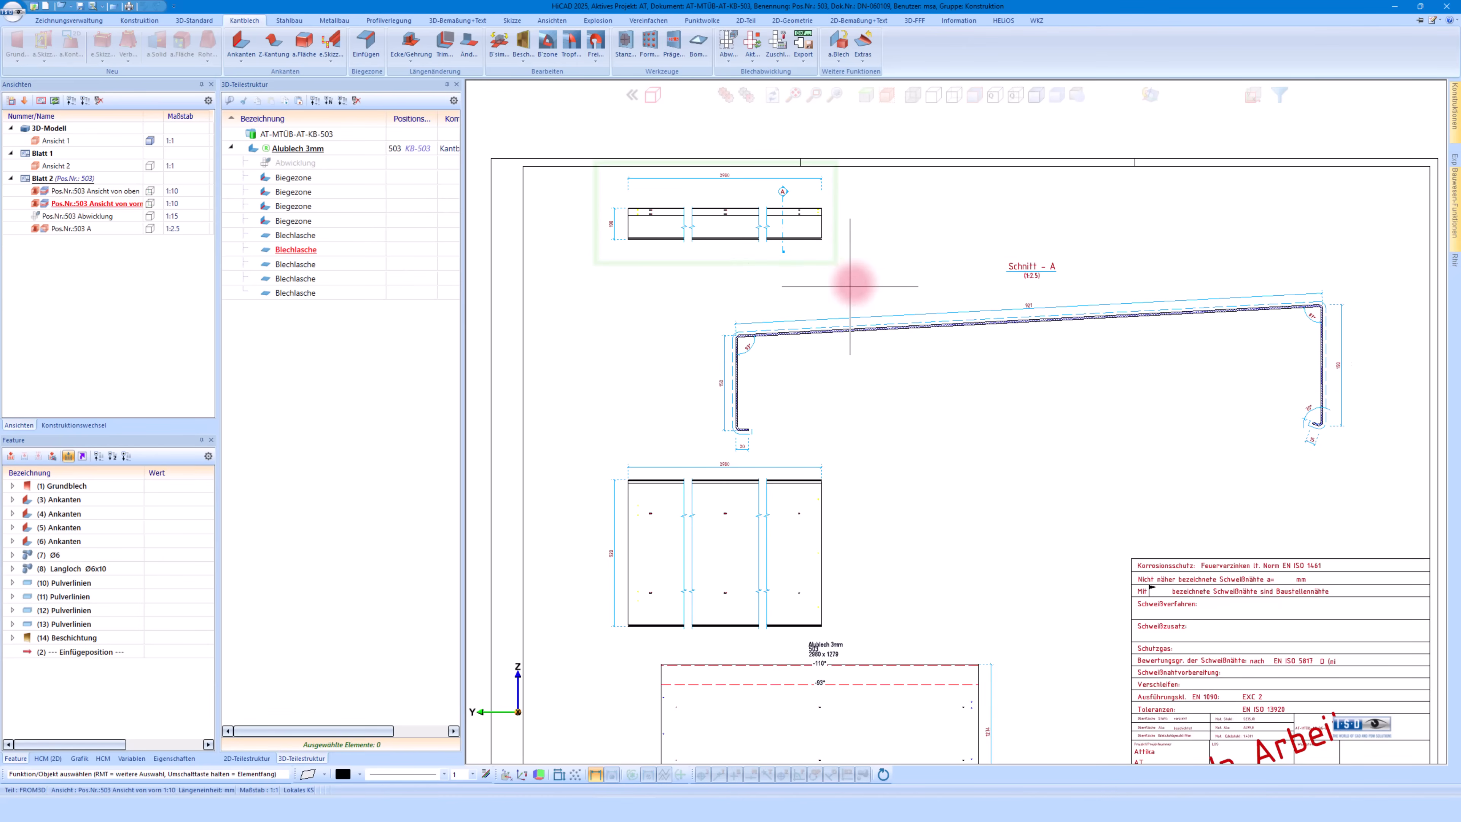
pyautogui.scroll(-1, 688, 313)
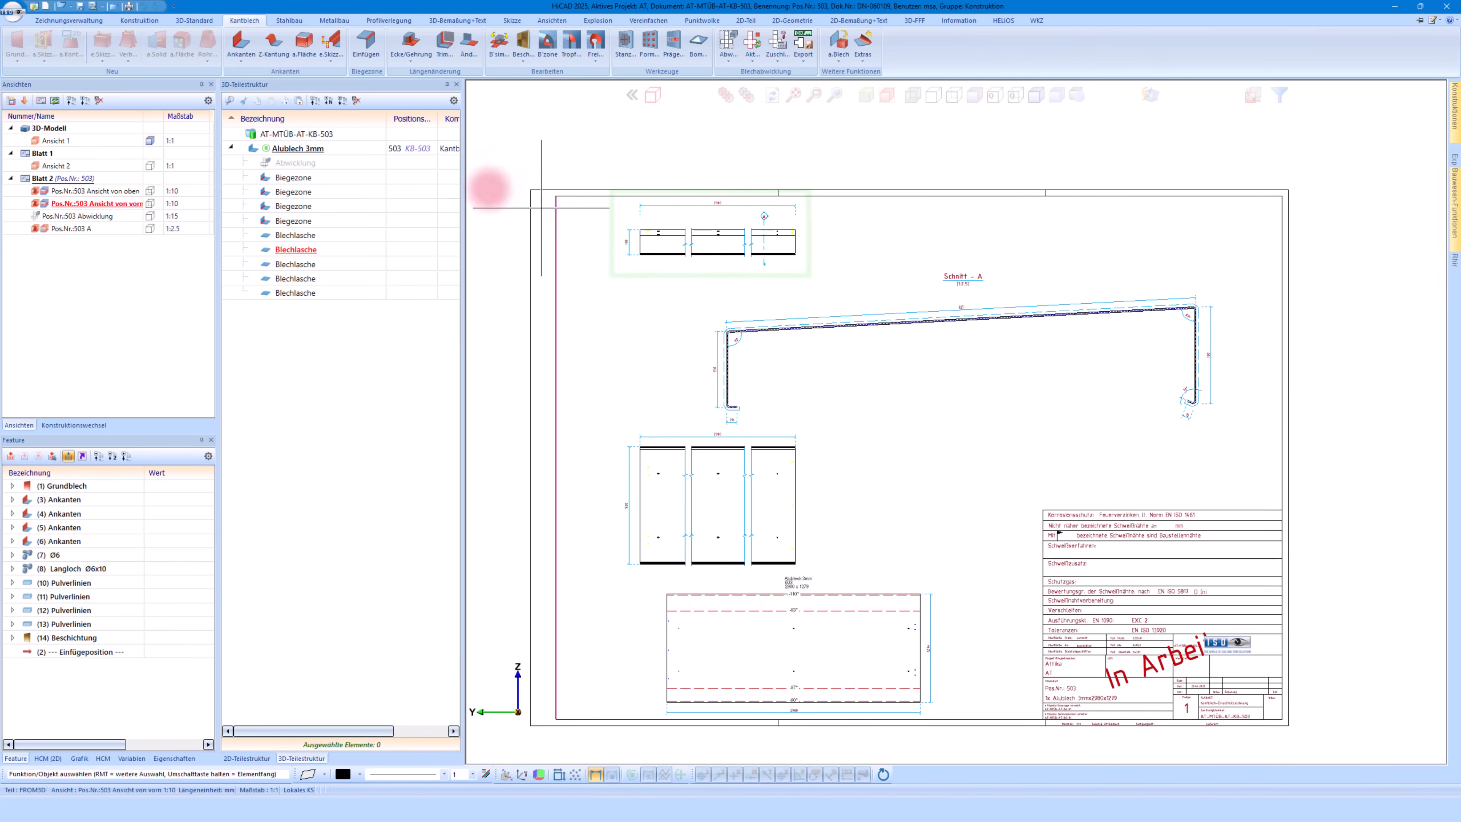
# Switch to HELIOS Desktop, refresh the project's document list and delete the derived drawing of position 503
pyautogui.click(114, 6)
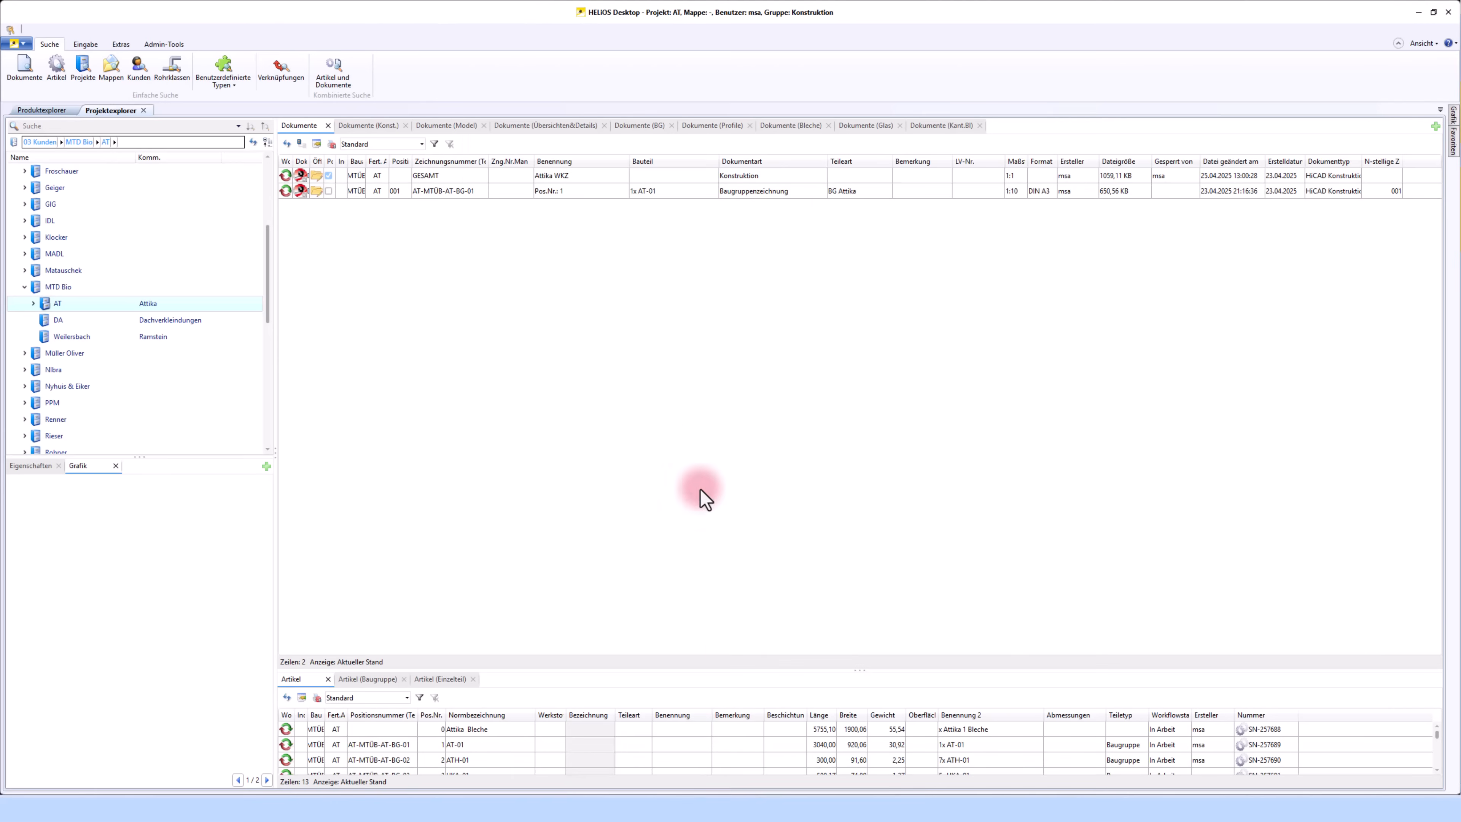
pyautogui.click(287, 144)
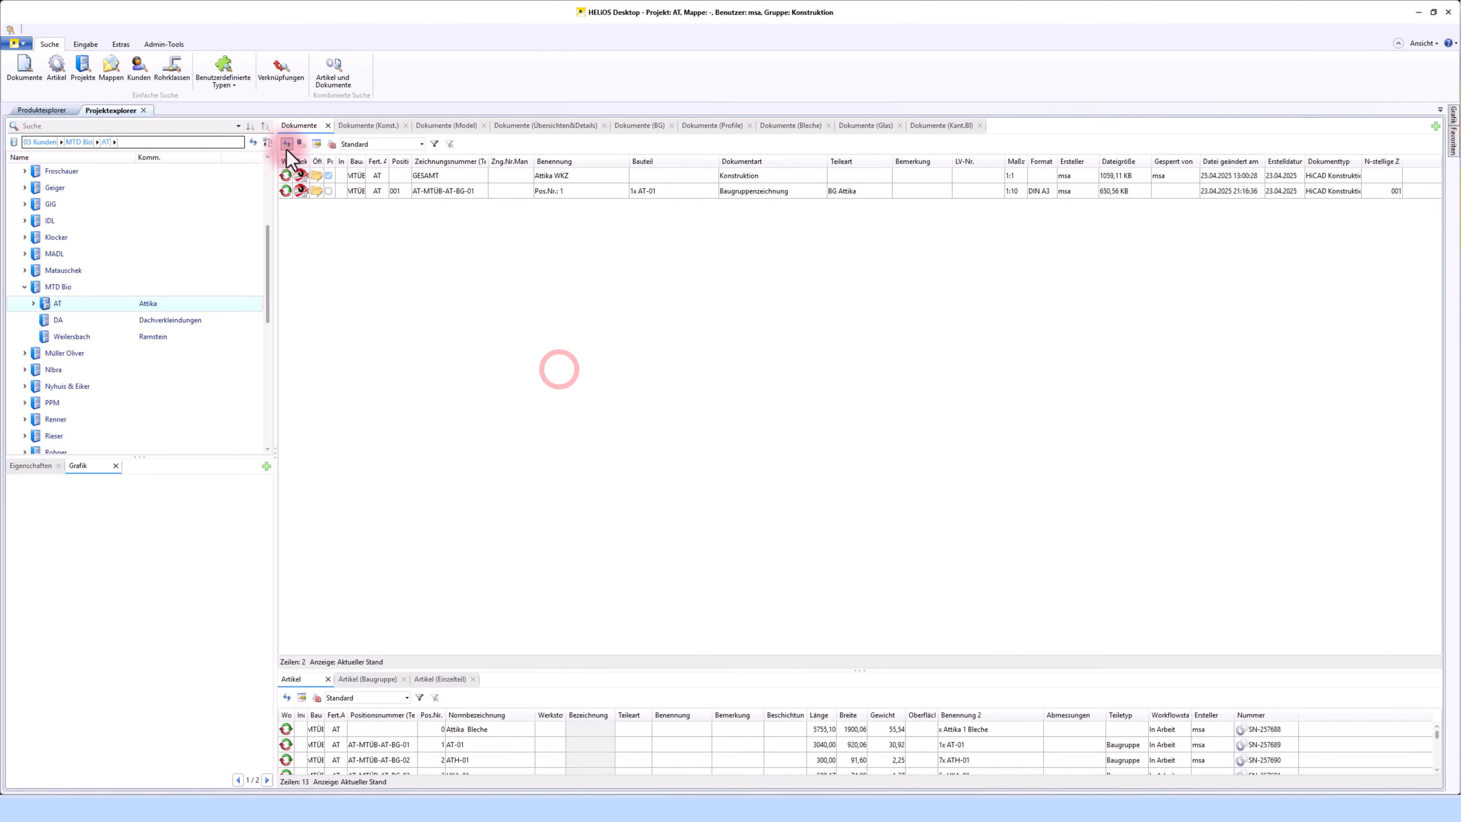
pyautogui.click(433, 206)
pyautogui.rightClick(434, 206)
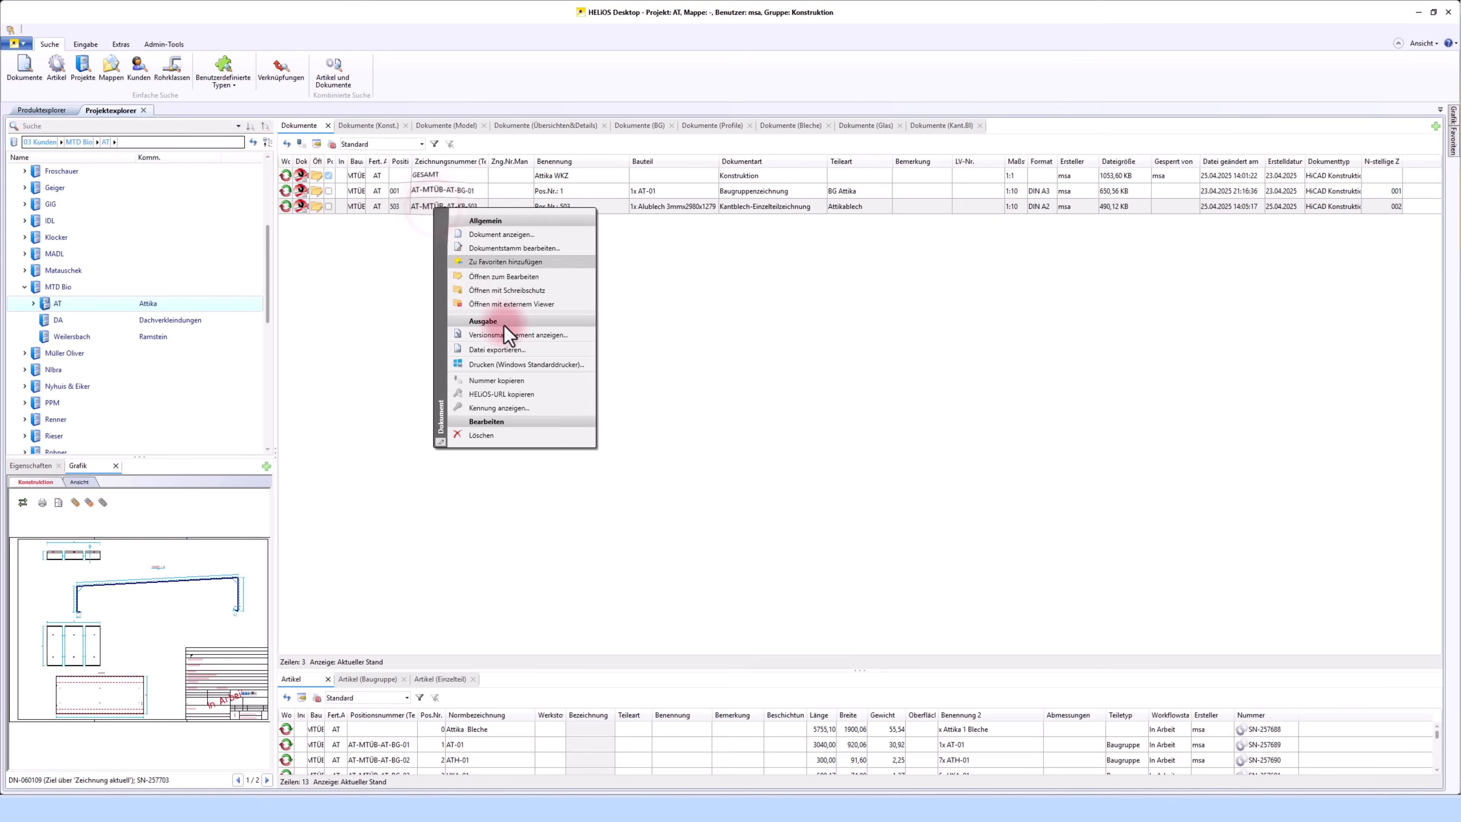
pyautogui.click(505, 439)
pyautogui.click(807, 418)
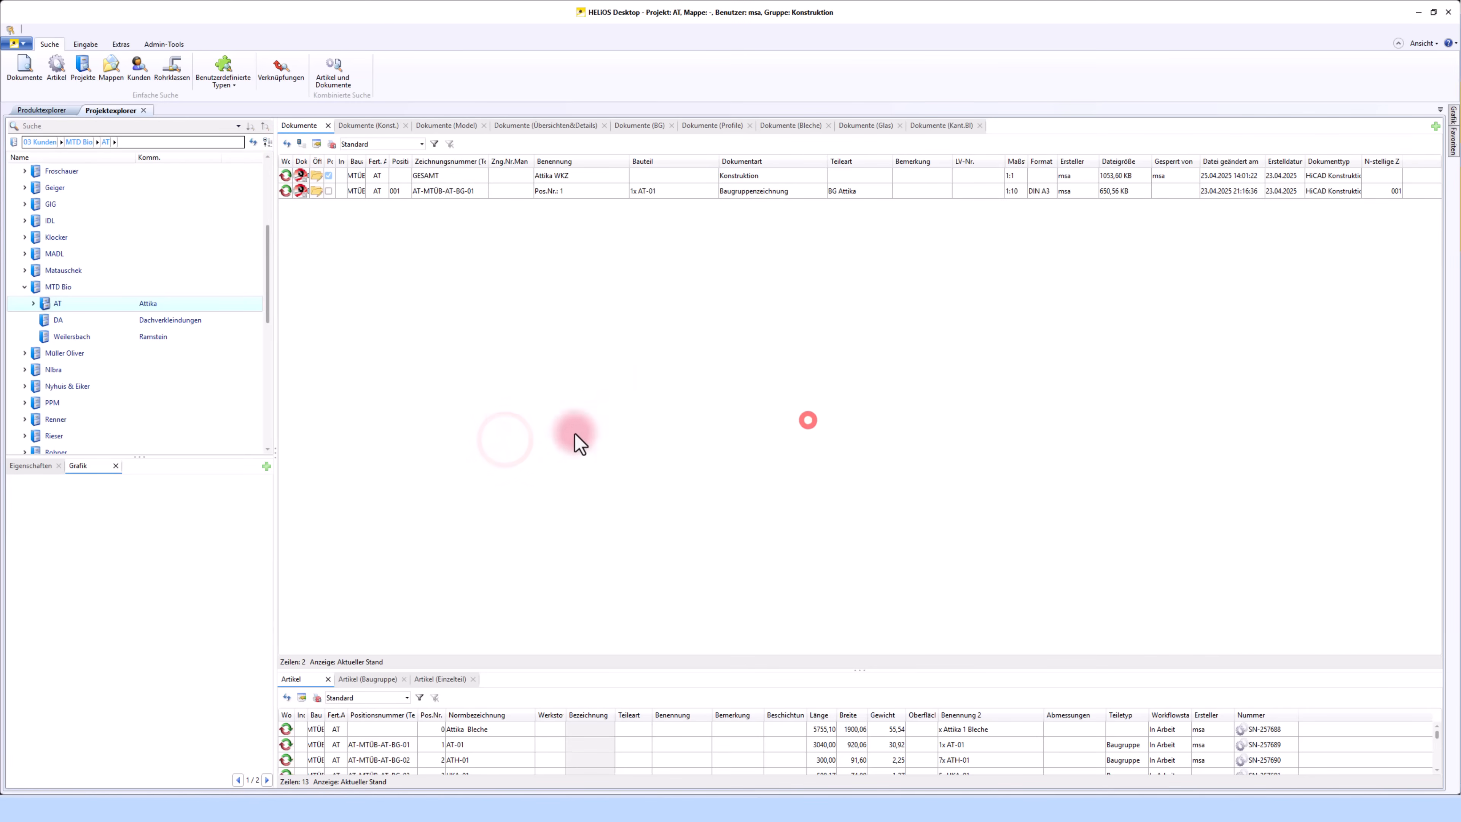
# Reopen the drawing derivation settings in HiCAD and load the Attikablech(KANTBLECHE) configuration
pyautogui.click(139, 21)
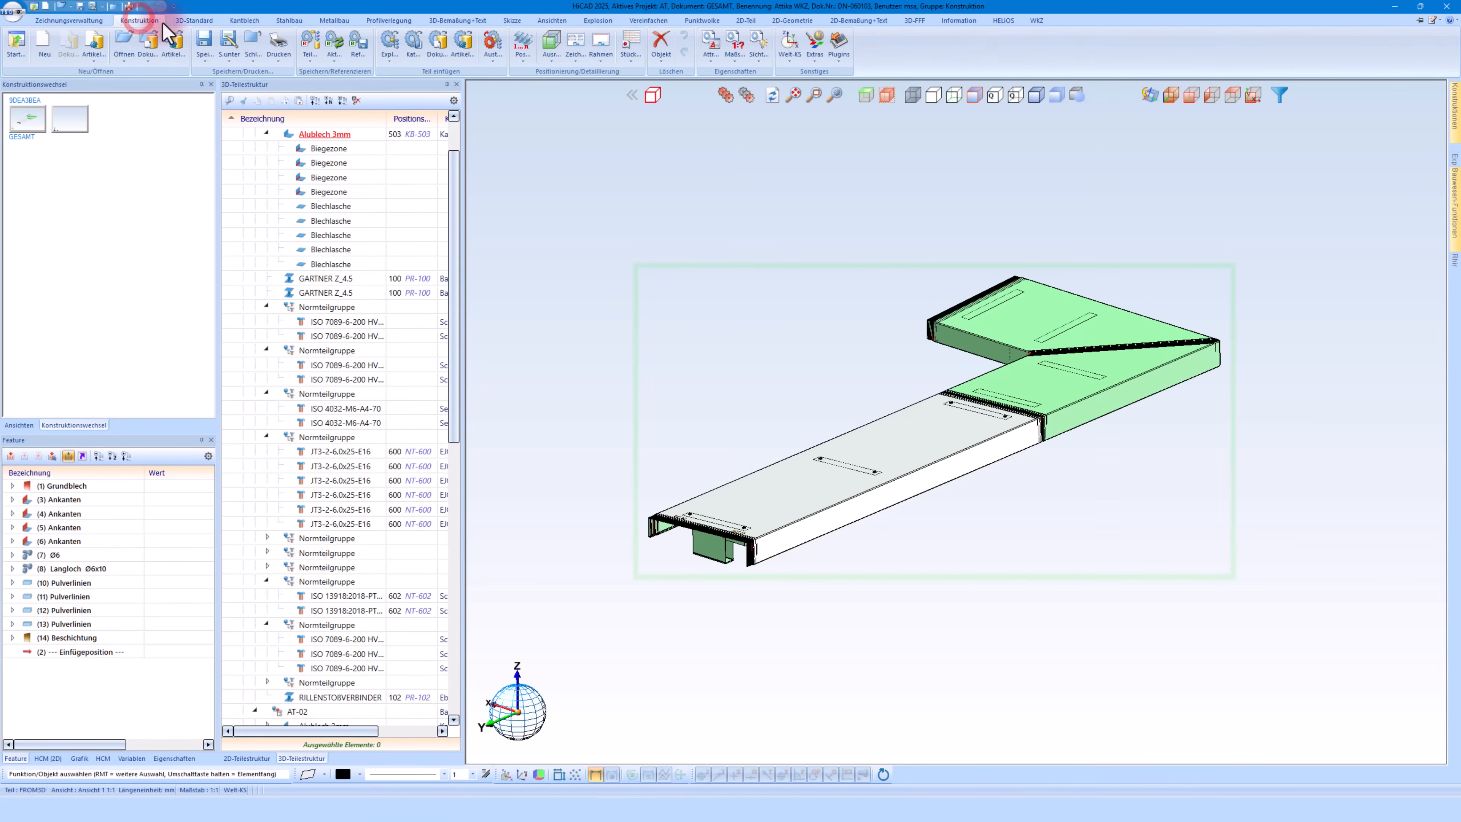
pyautogui.click(570, 38)
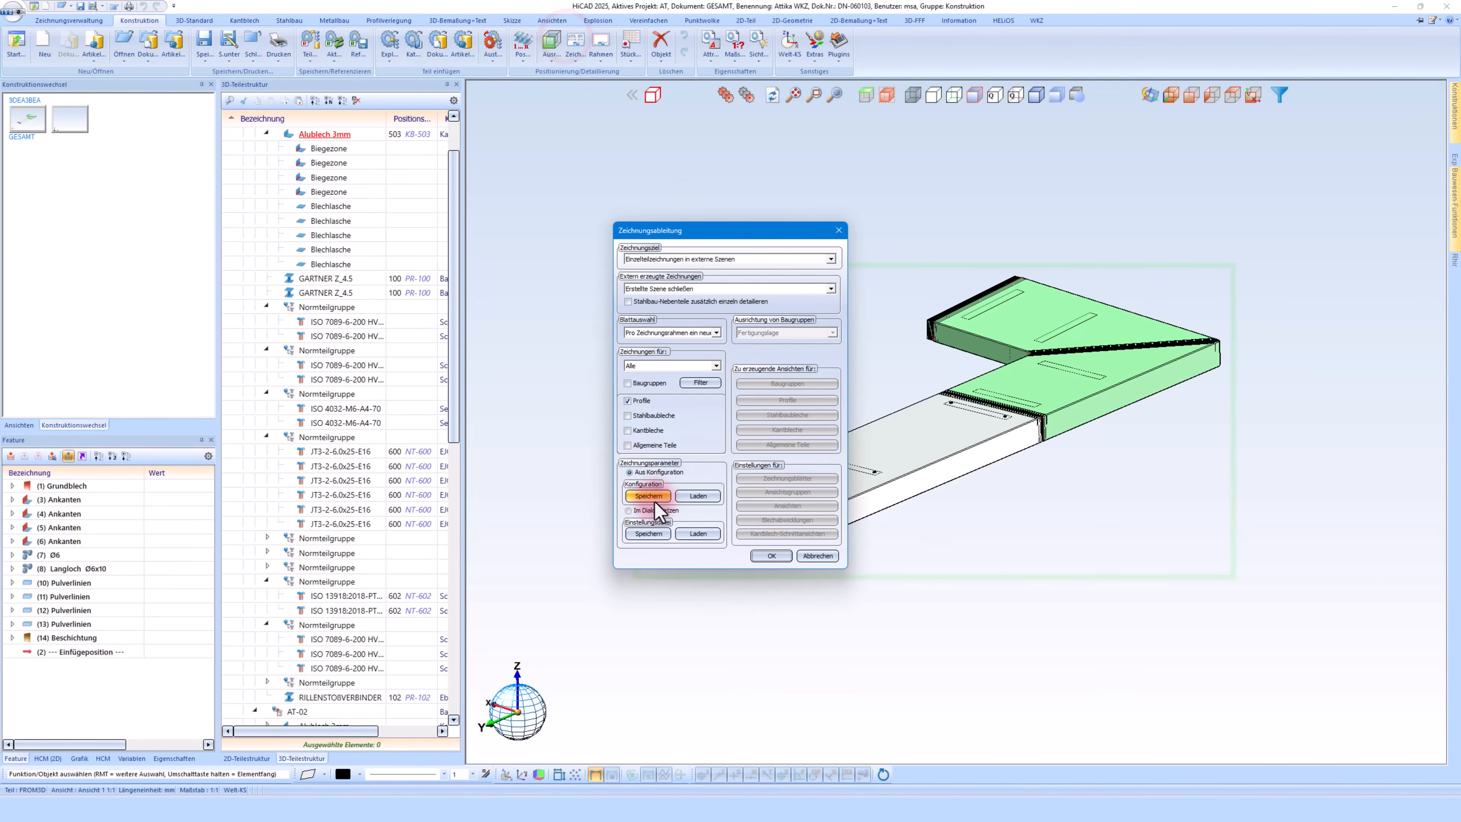
pyautogui.click(696, 496)
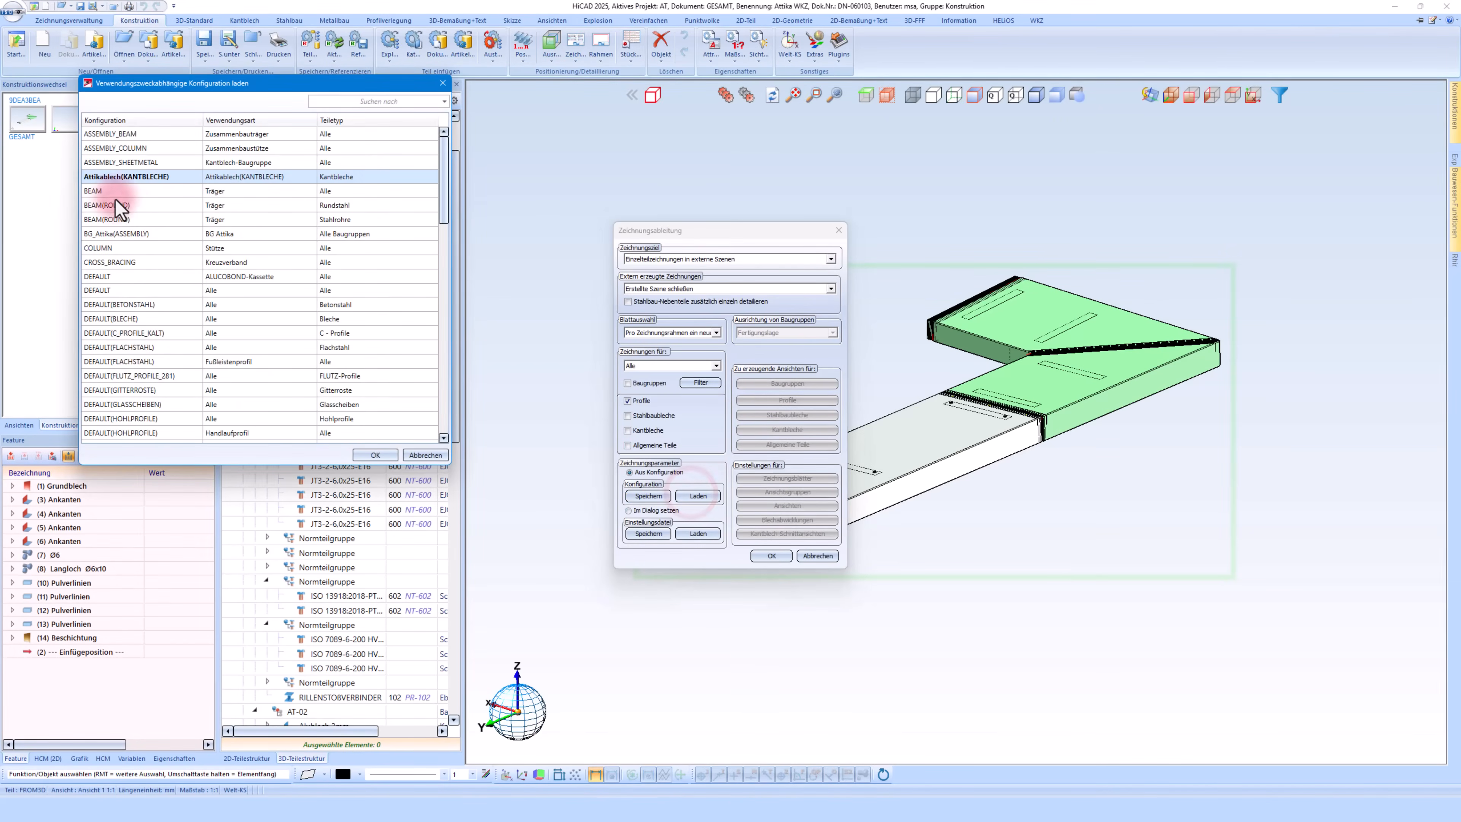
pyautogui.click(375, 455)
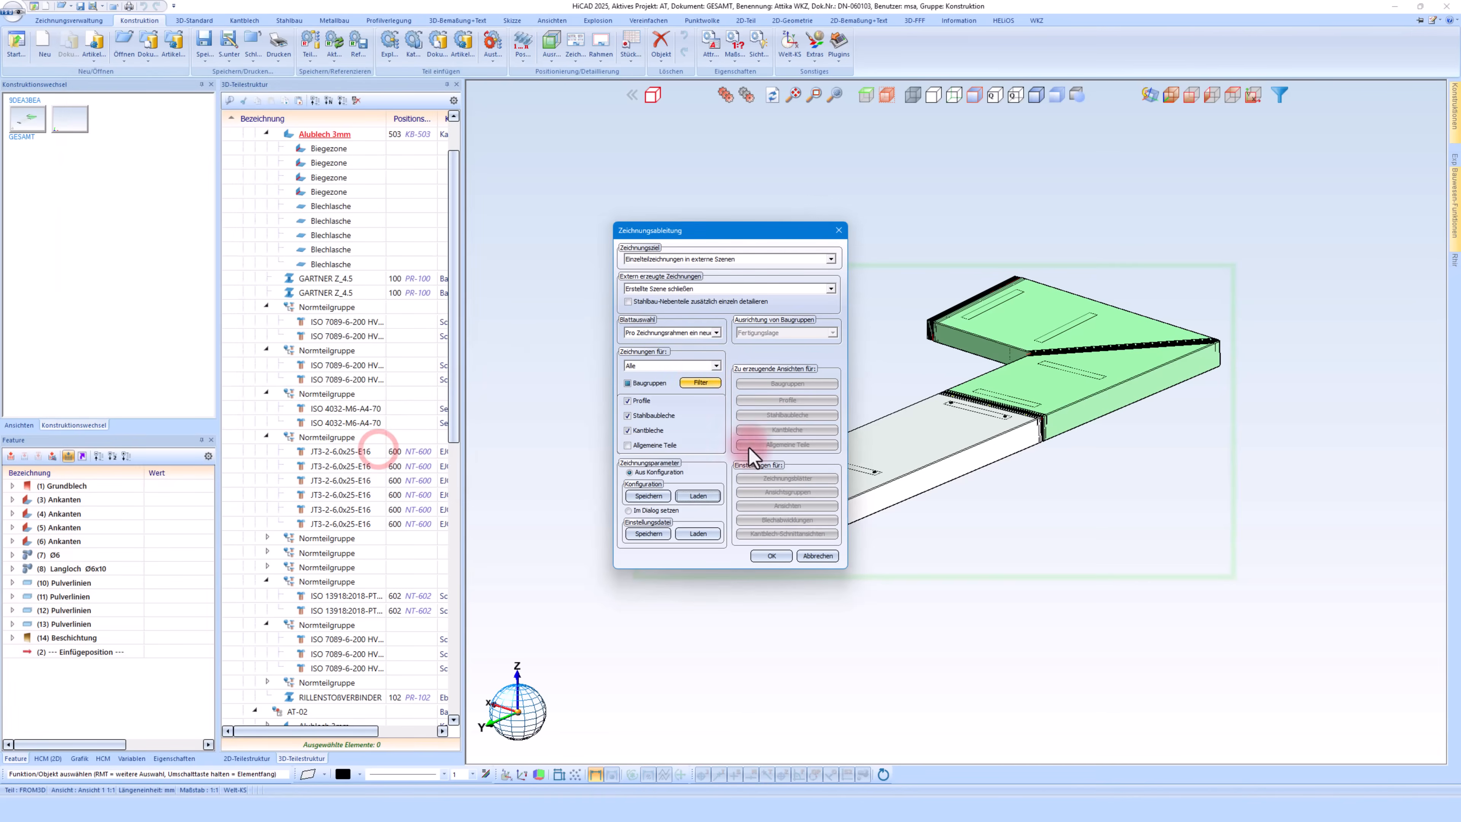
# Switch the drawing parameters to in-dialog settings and open the frame and scale list of the view group settings
pyautogui.click(662, 512)
pyautogui.click(786, 505)
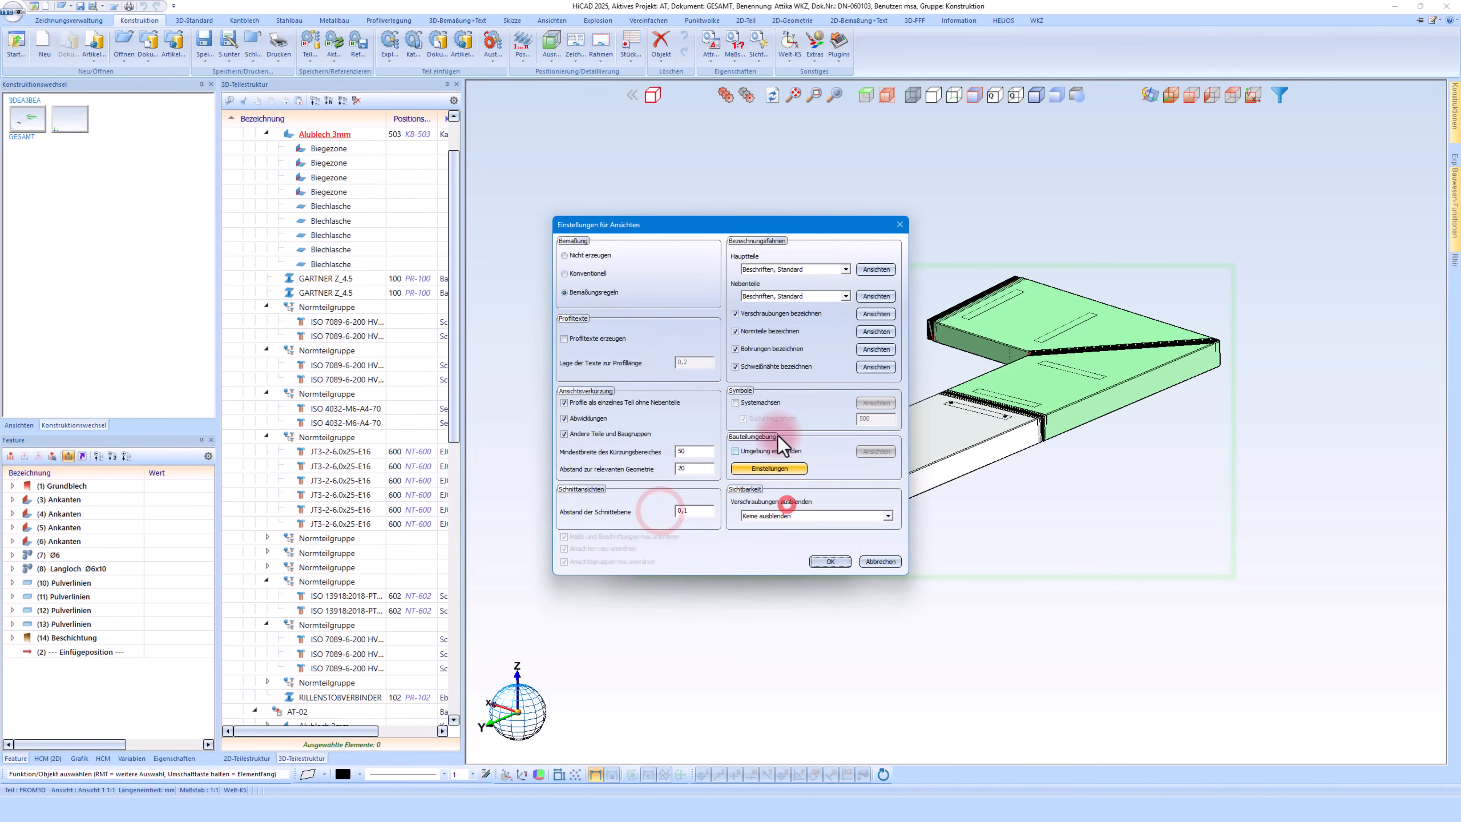
pyautogui.click(880, 562)
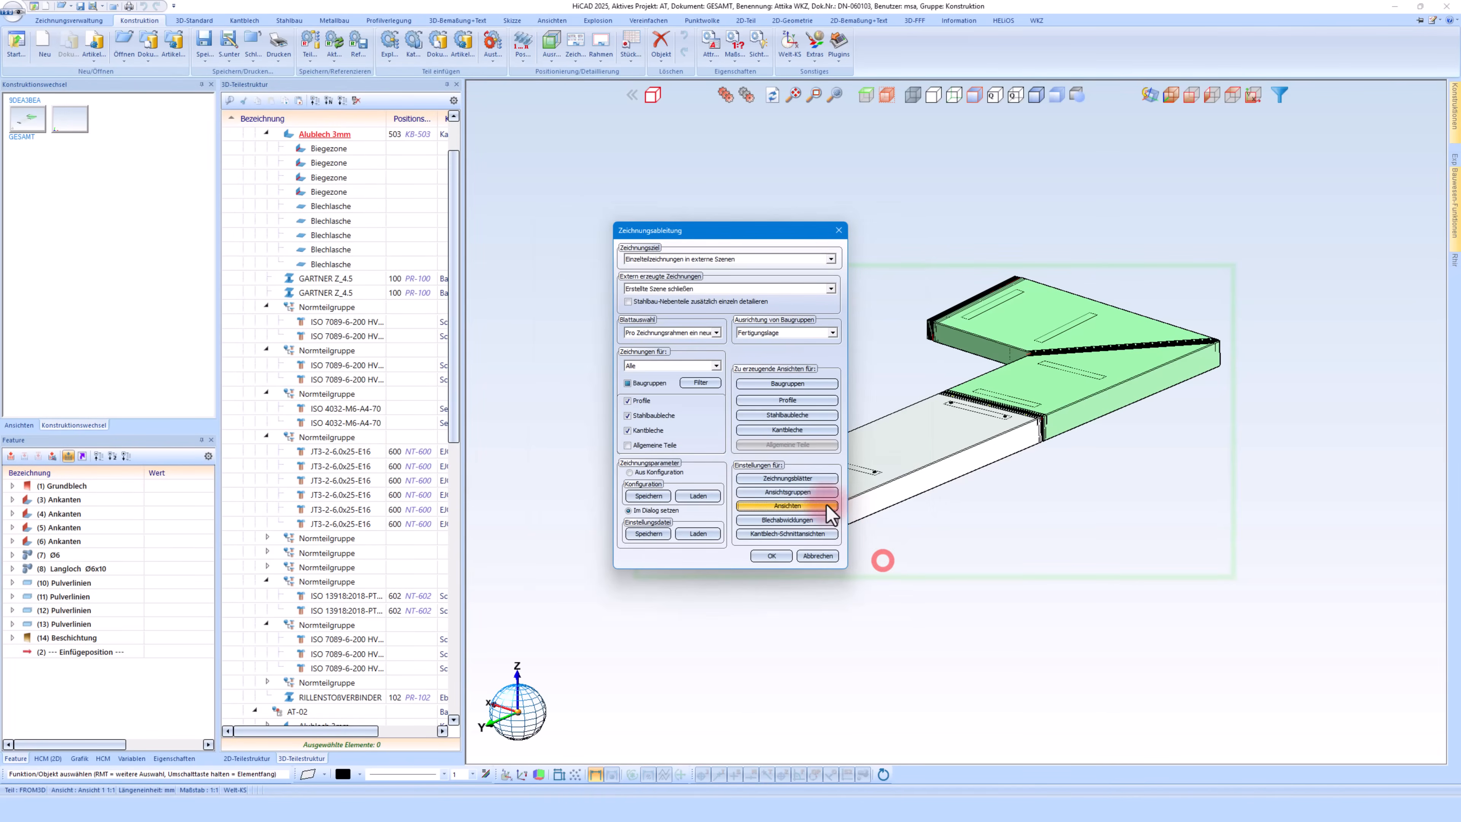
pyautogui.click(797, 495)
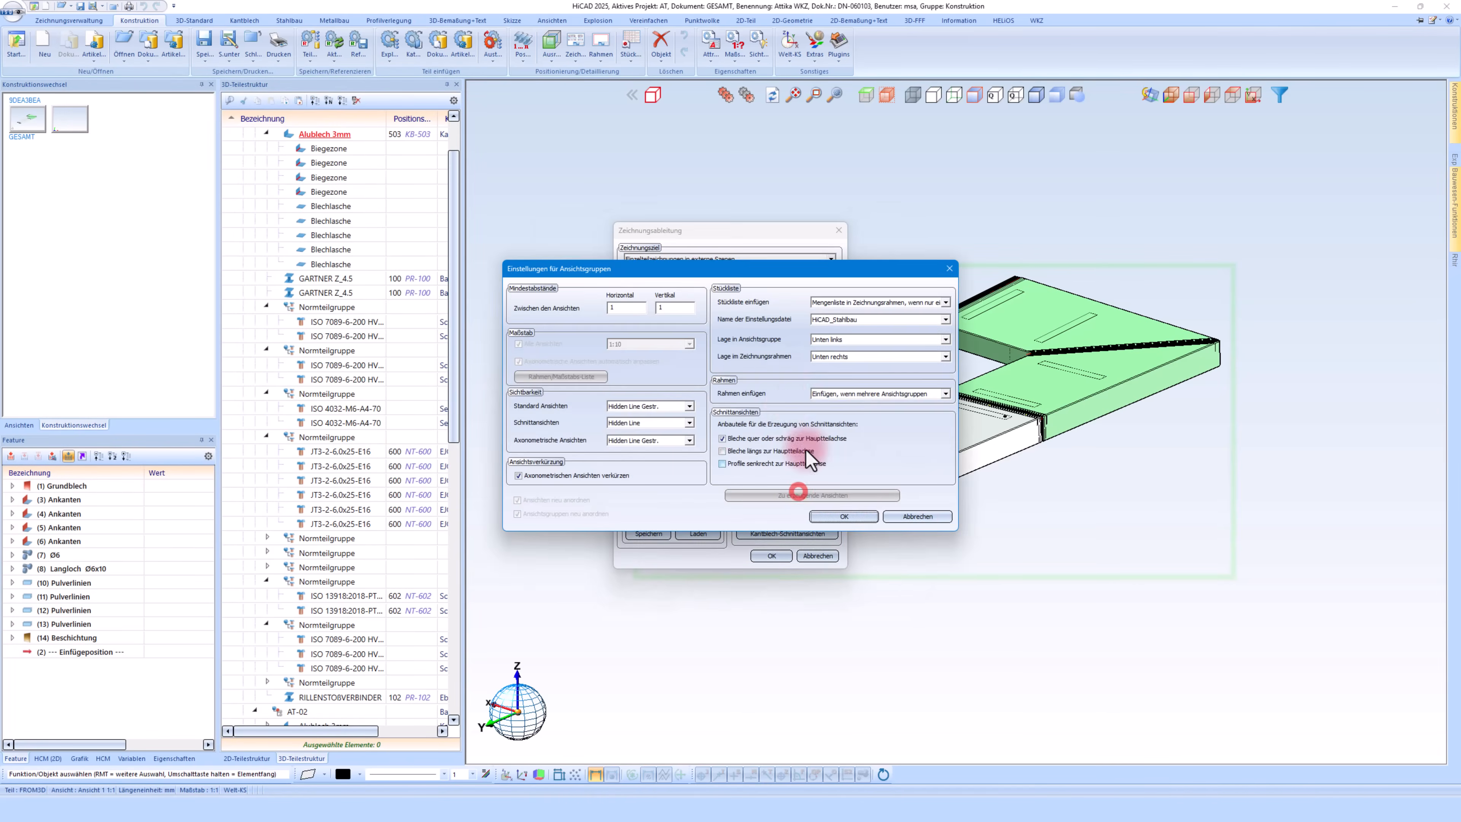
pyautogui.click(916, 517)
pyautogui.click(799, 493)
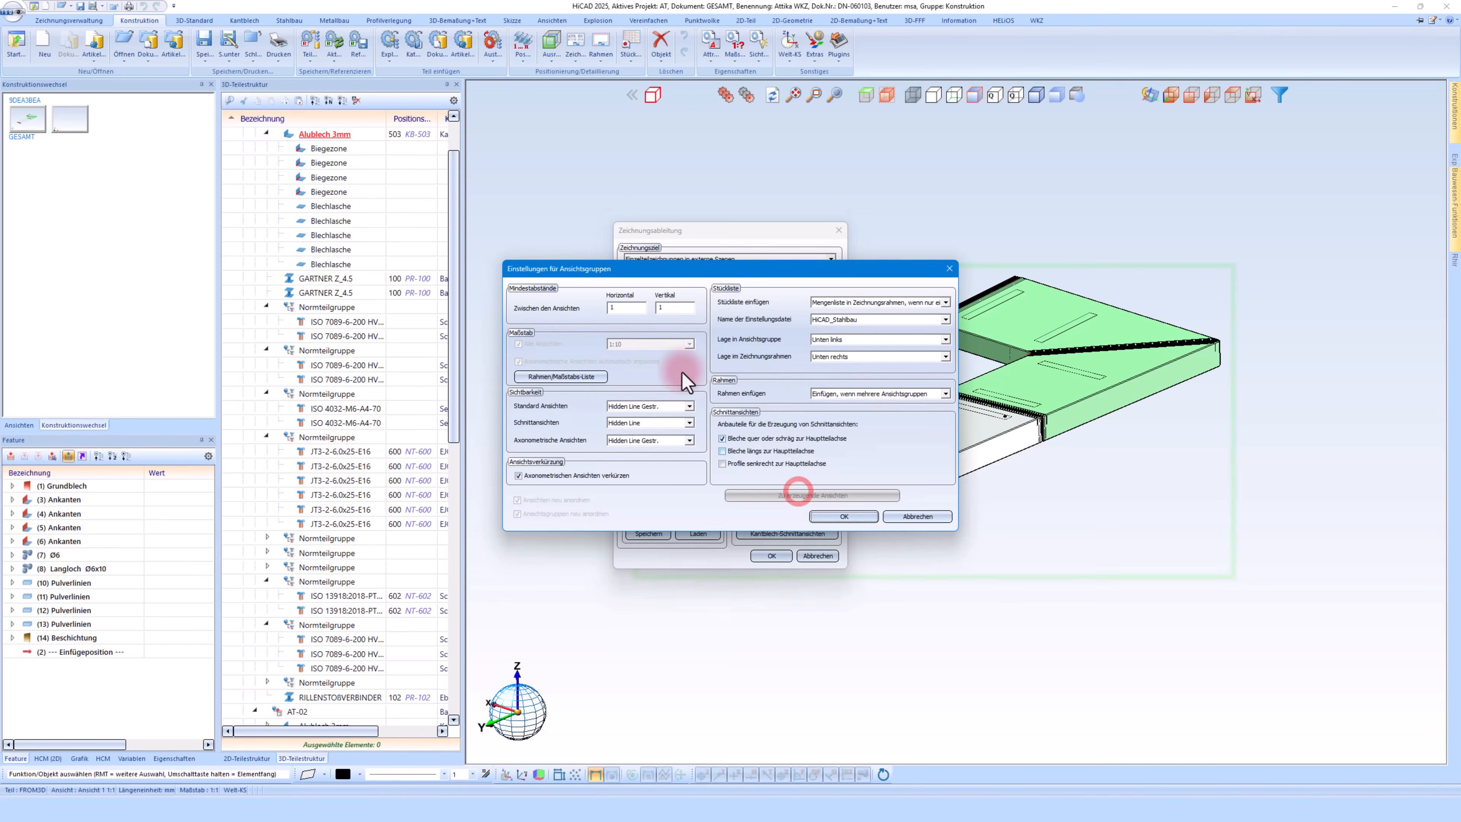
pyautogui.click(556, 371)
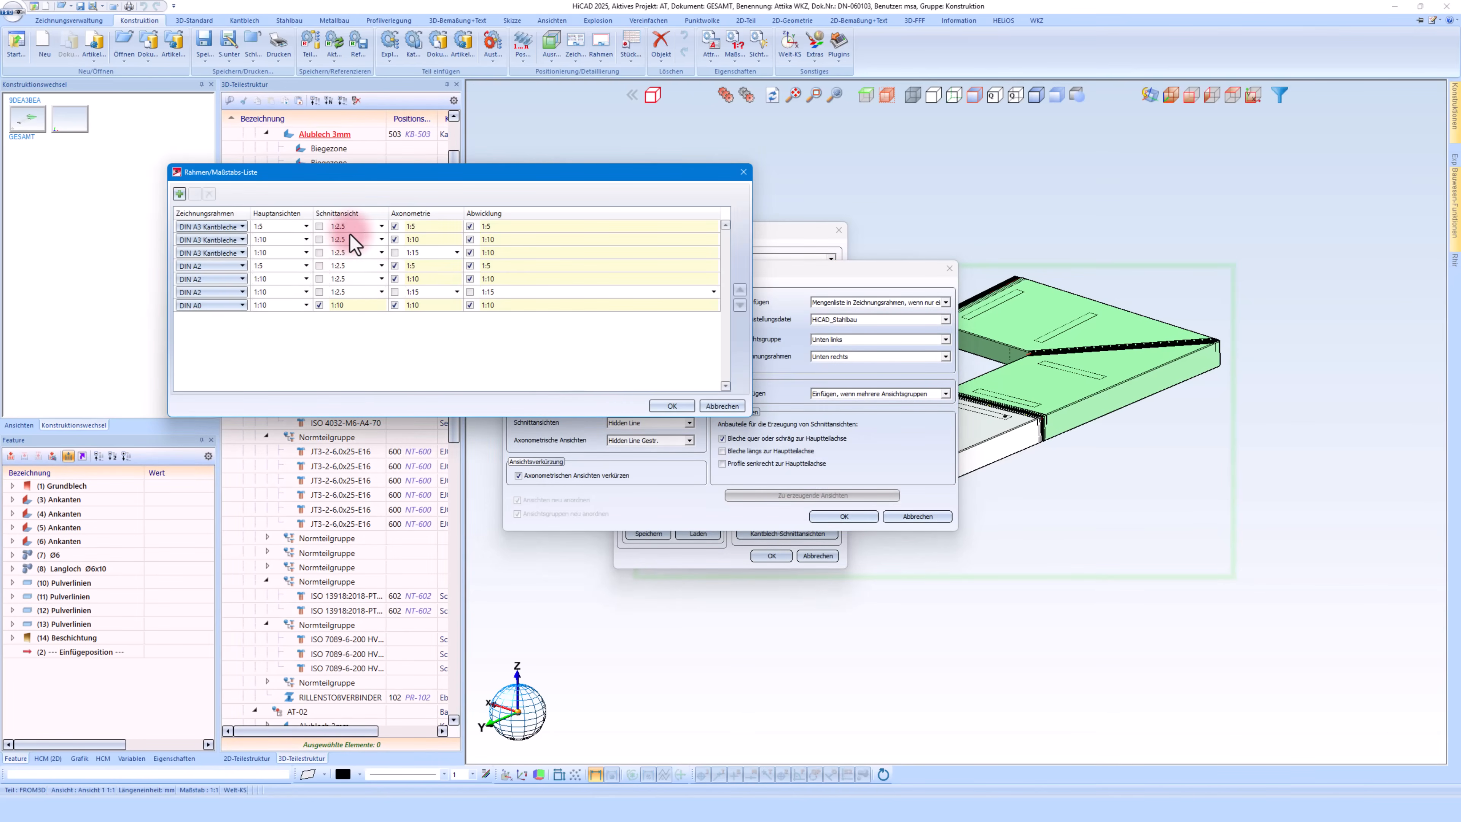
# Set the section view scale to 1:5 for the two DIN A3 Kantbleche rows whose main views use 1:10
pyautogui.click(380, 228)
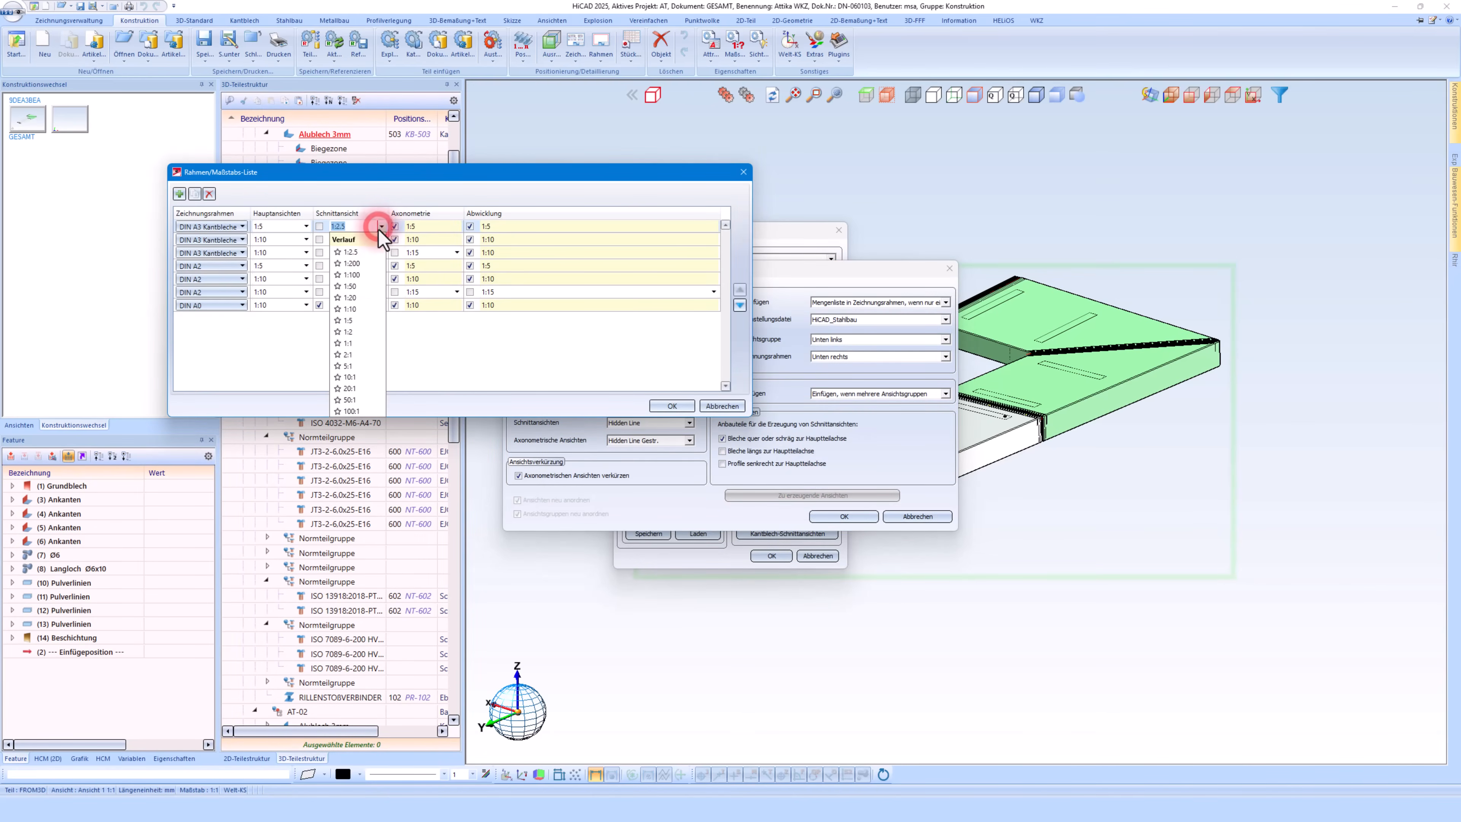
pyautogui.click(348, 320)
pyautogui.click(381, 226)
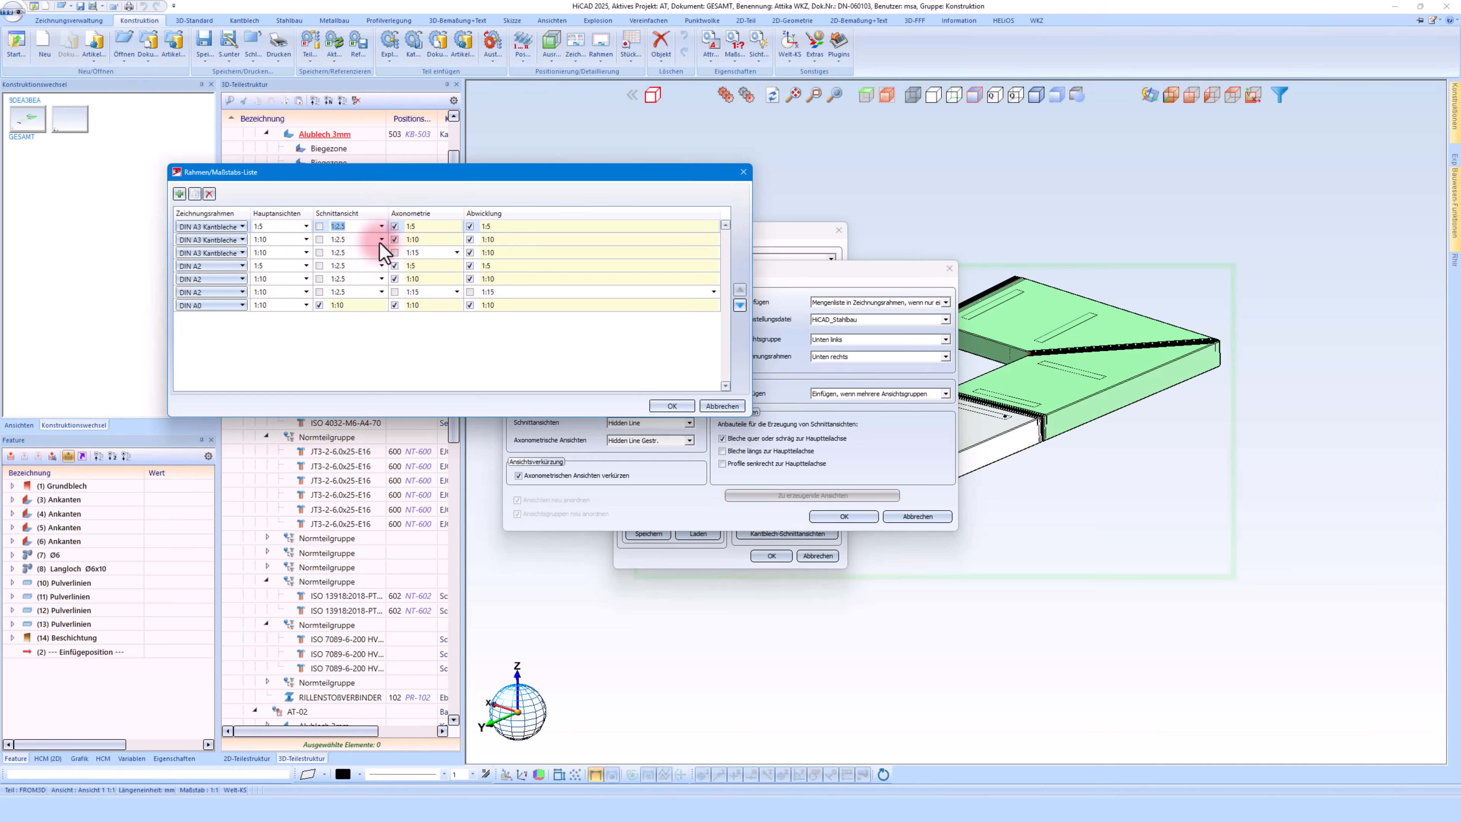
pyautogui.click(380, 240)
pyautogui.click(355, 334)
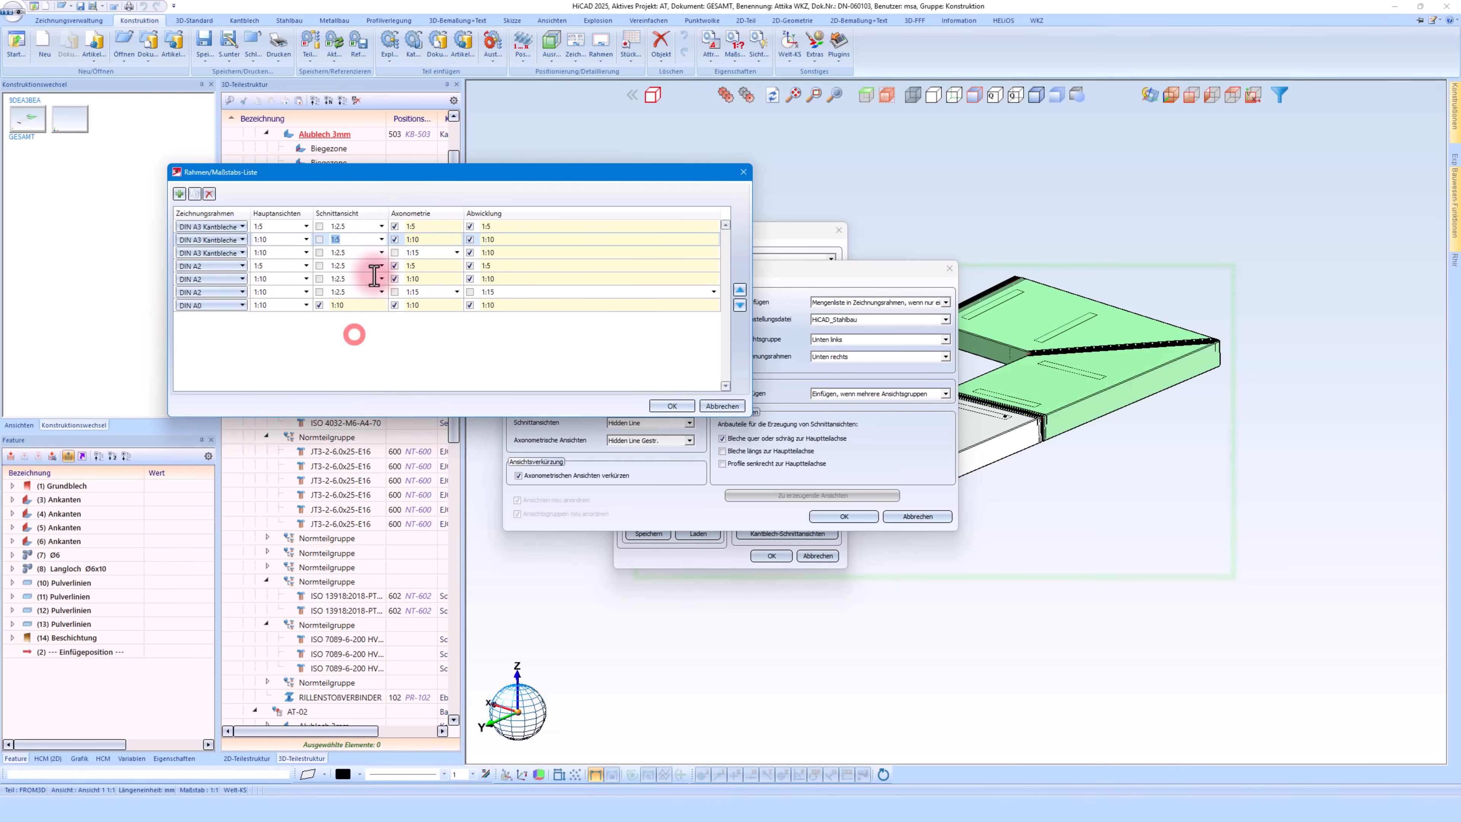
pyautogui.click(382, 253)
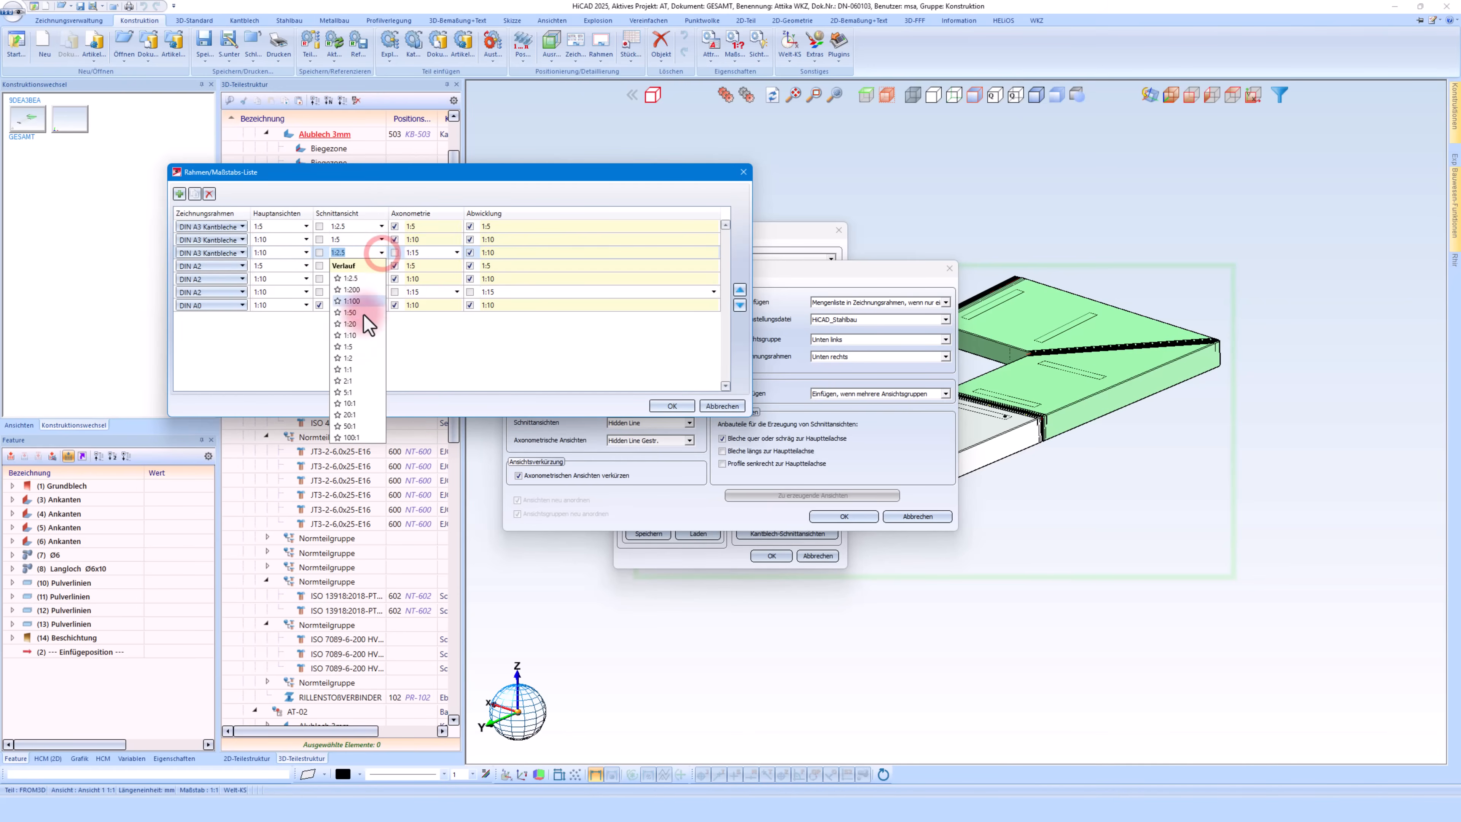
pyautogui.click(352, 347)
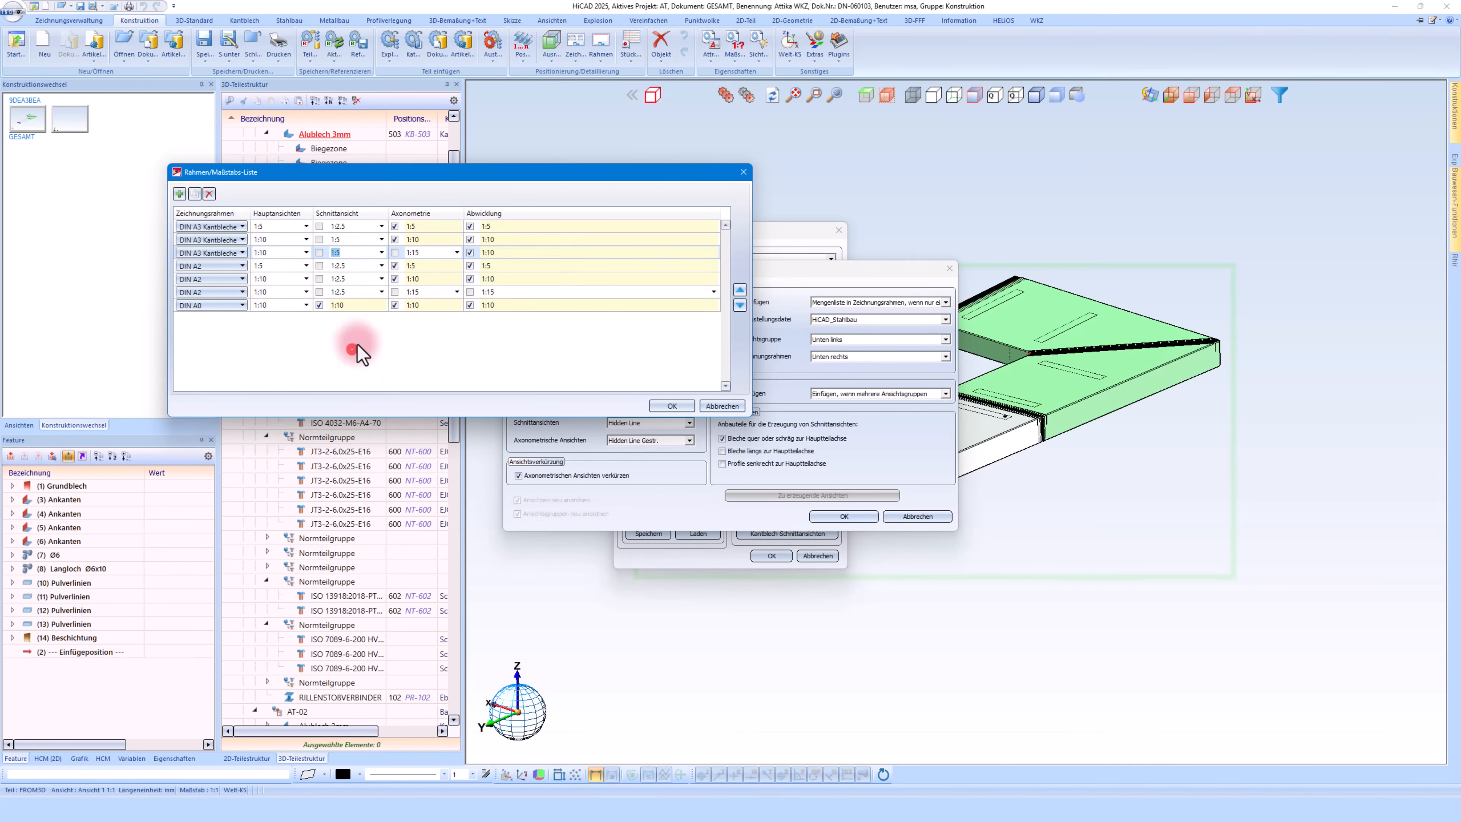
# Set the section view scale to 1:5 for both DIN A2 rows with 1:10 main views and accept the view group settings
pyautogui.click(382, 265)
pyautogui.click(475, 335)
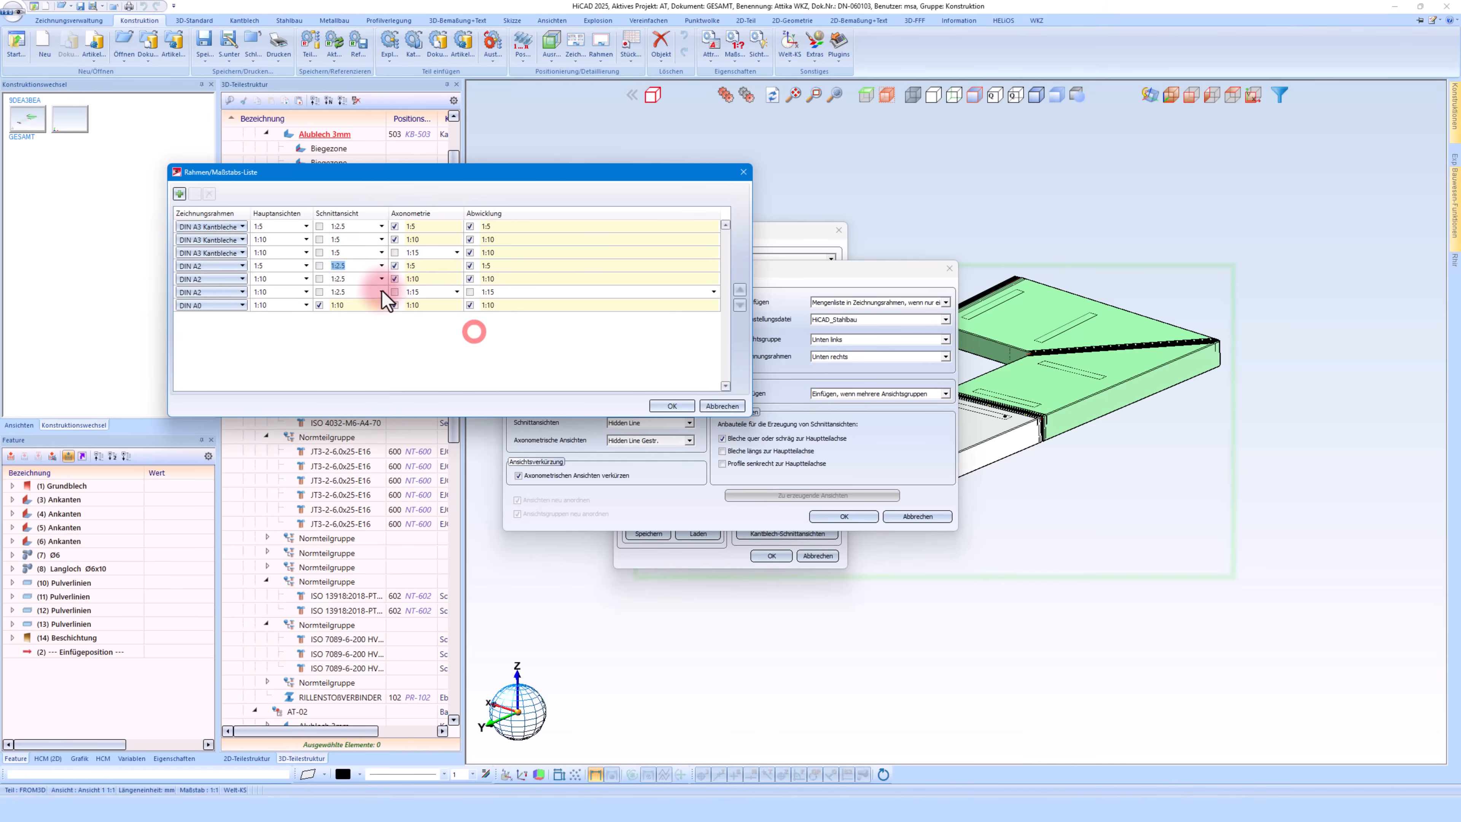
pyautogui.click(381, 279)
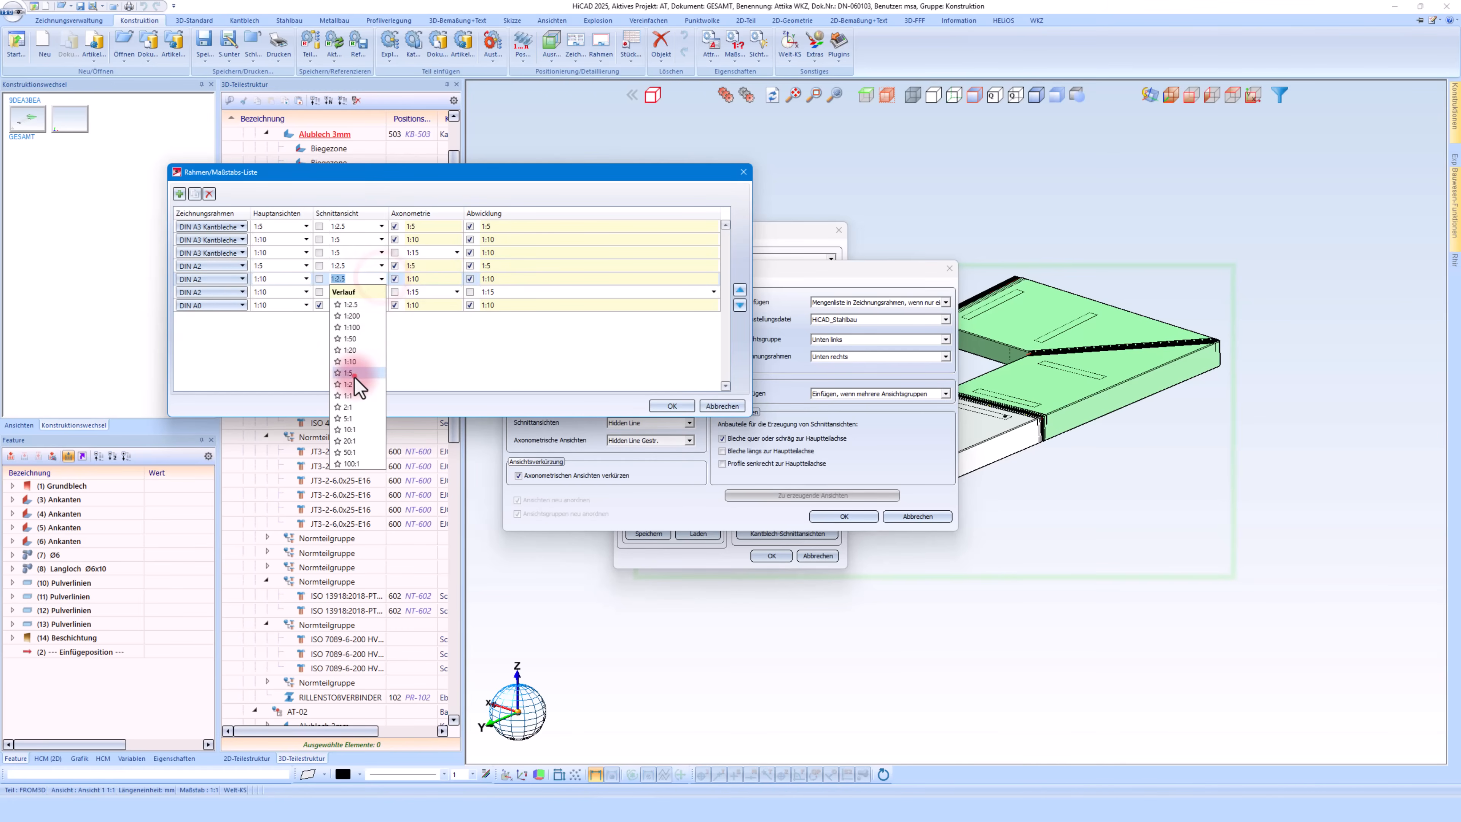
pyautogui.click(352, 374)
pyautogui.click(381, 292)
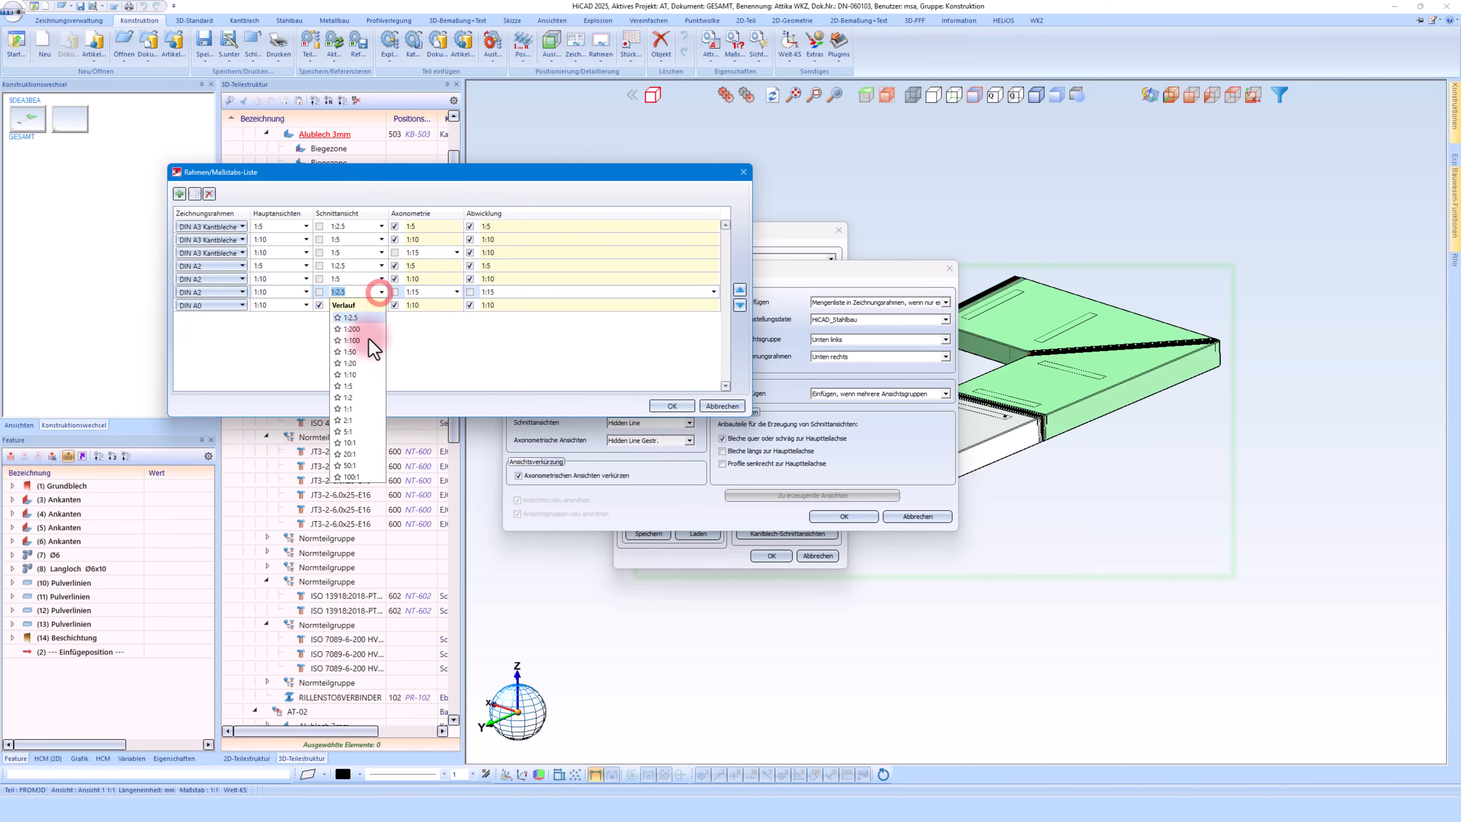
pyautogui.click(352, 385)
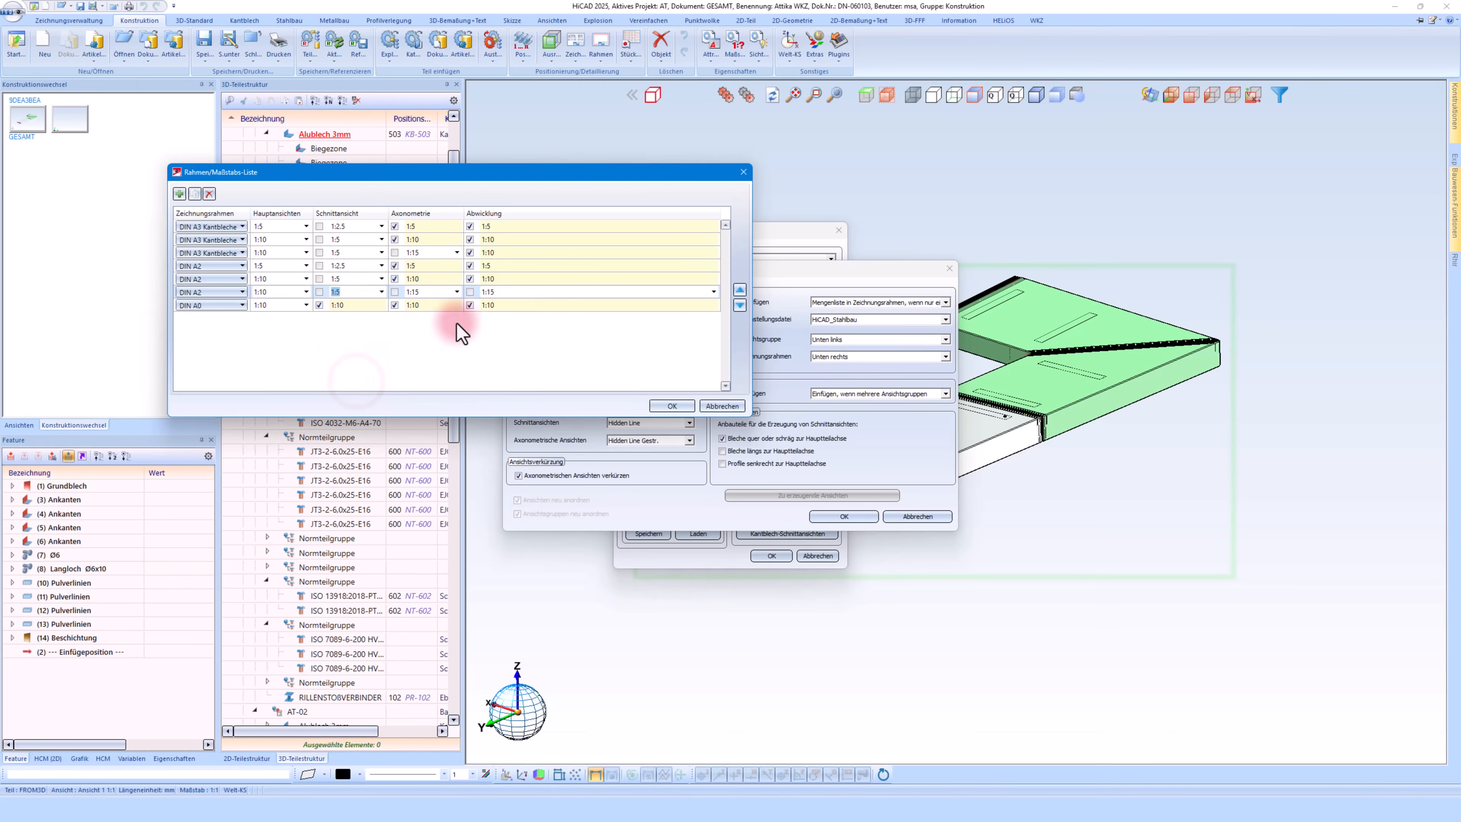
pyautogui.click(673, 407)
pyautogui.click(865, 517)
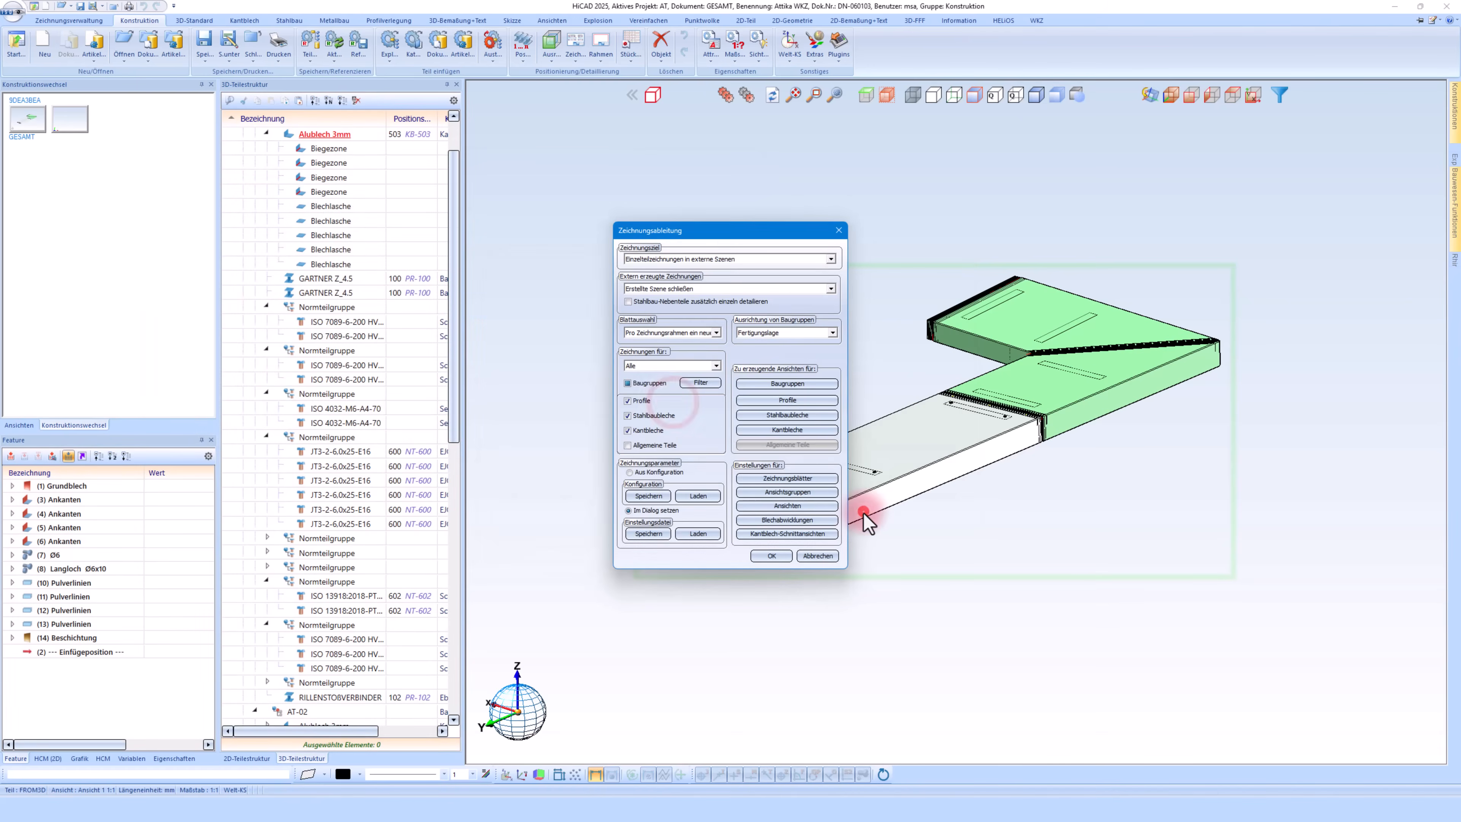
# Save the drawing derivation settings to the Attikablech(KANTBLECHE) configuration and close the settings without deriving a drawing
pyautogui.click(666, 497)
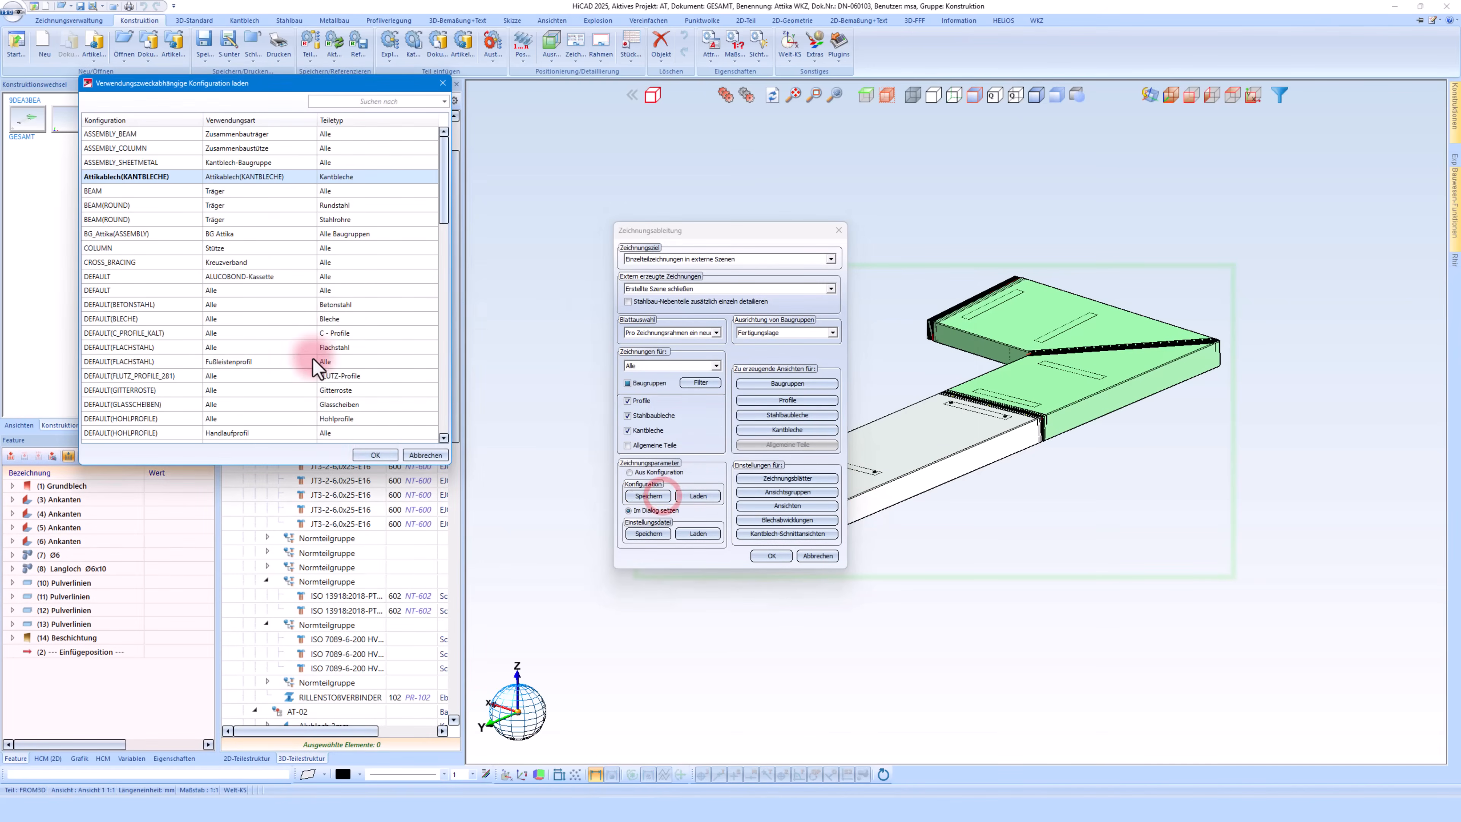
pyautogui.click(375, 455)
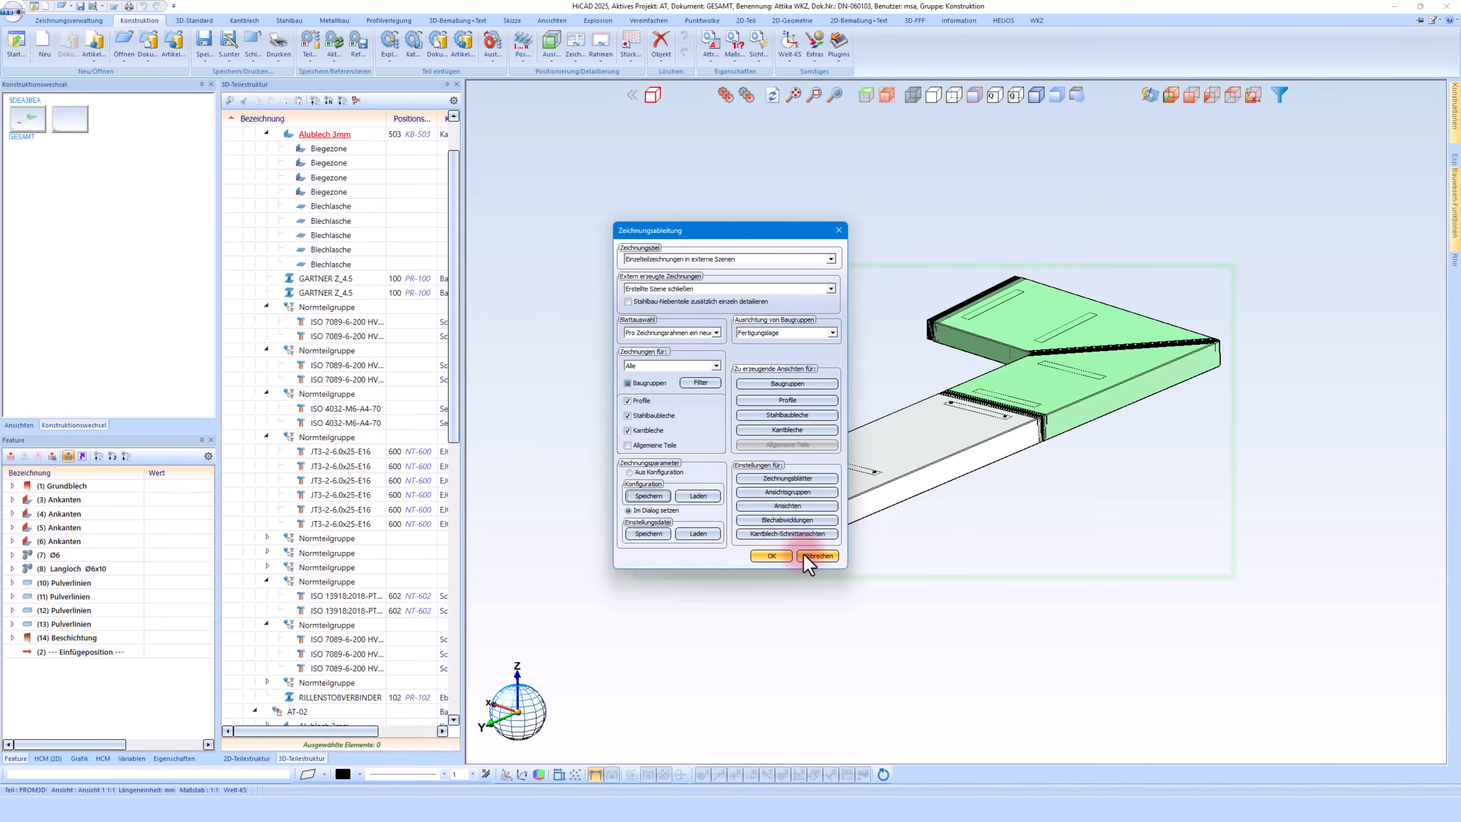
pyautogui.click(817, 555)
# Derive a new workshop drawing for the undrawn Alublech 3mm at position 503, leaving the outdated AT-01 drawing as it is
pyautogui.click(86, 22)
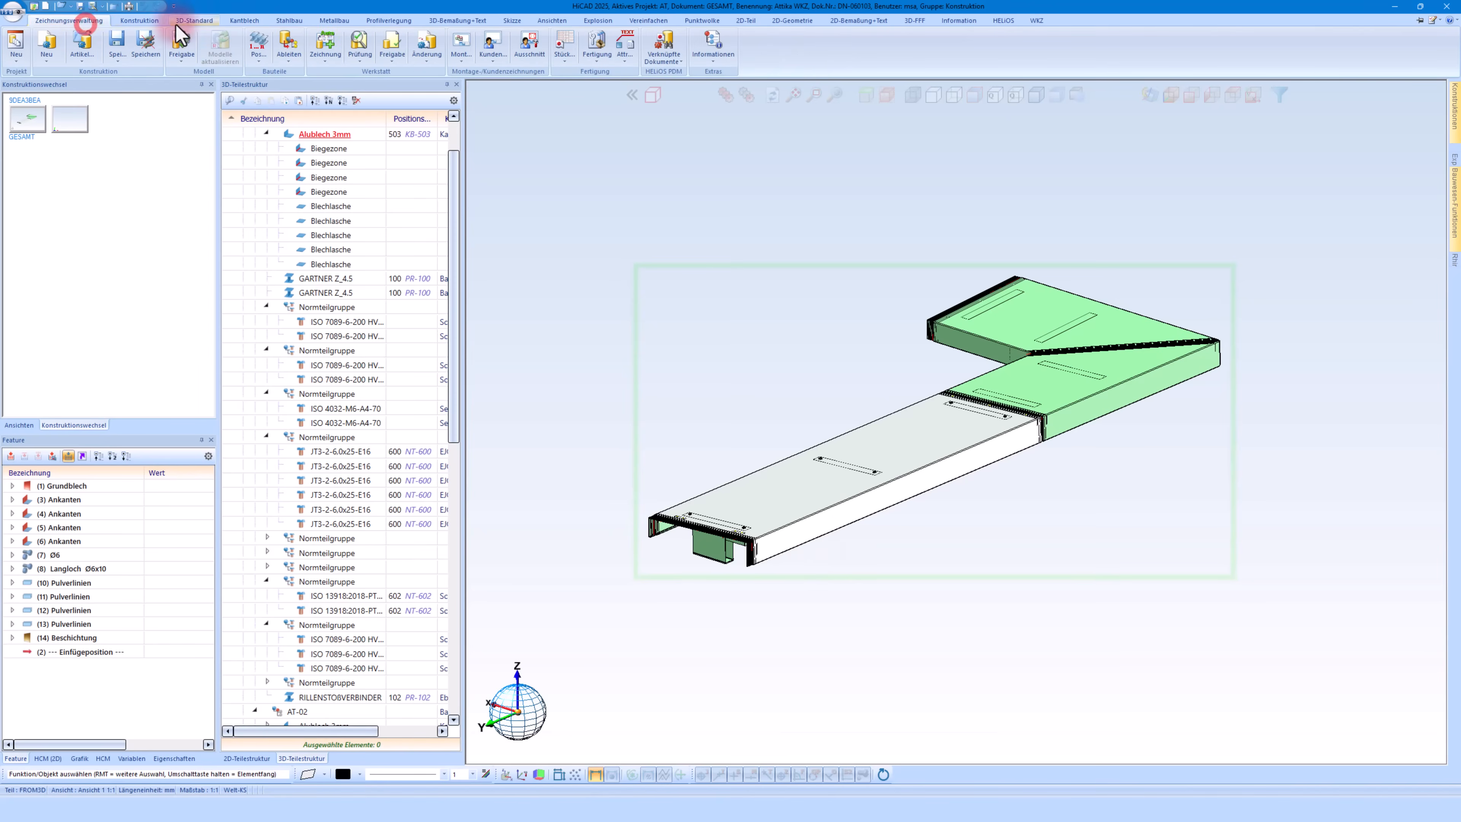
pyautogui.click(325, 41)
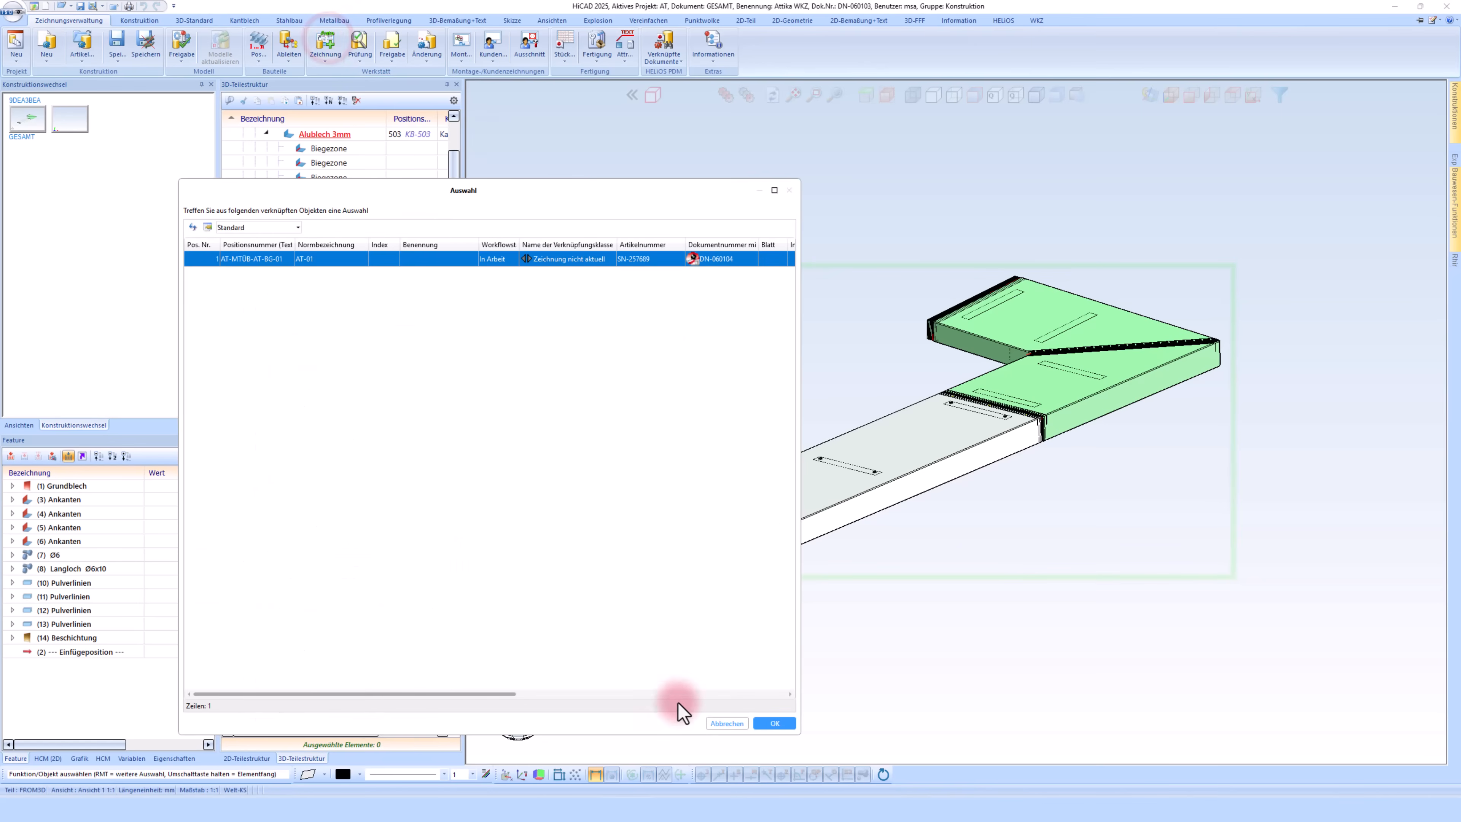
pyautogui.click(726, 724)
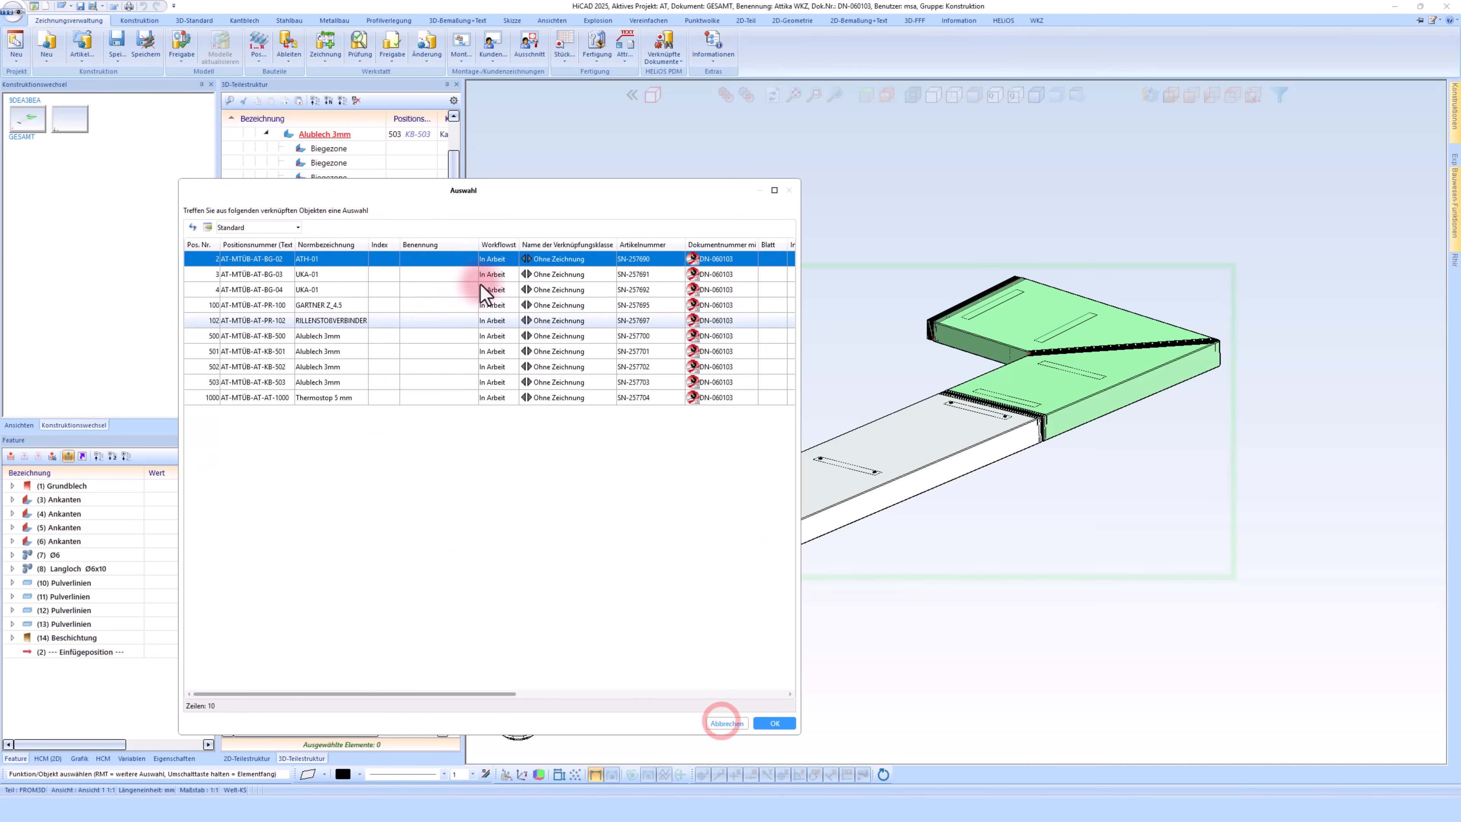
pyautogui.click(339, 385)
pyautogui.click(322, 385)
pyautogui.click(682, 419)
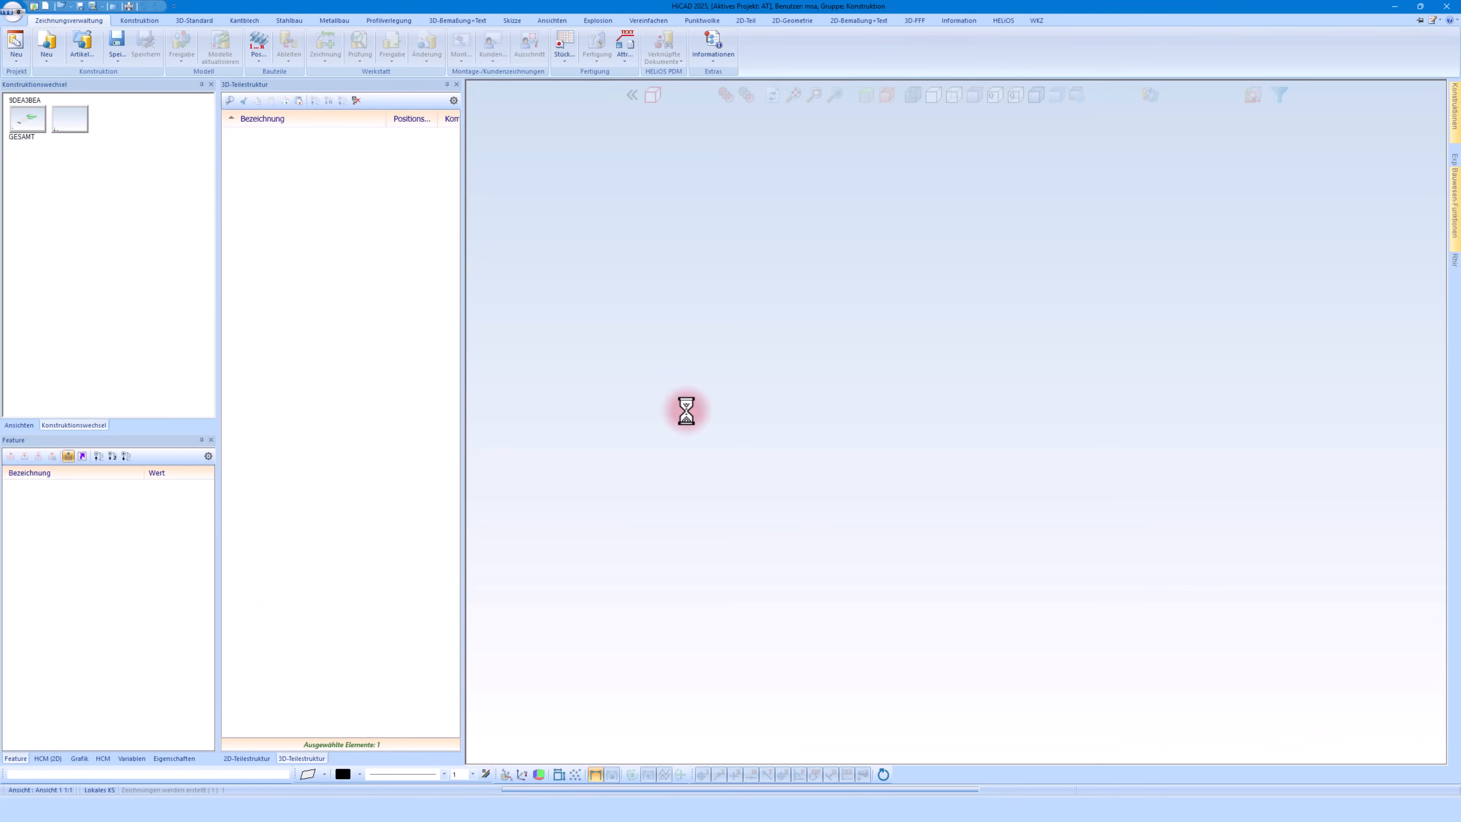
# Open the newly derived drawing linked to the Alublech 3mm sheet at position 503
pyautogui.rightClick(759, 492)
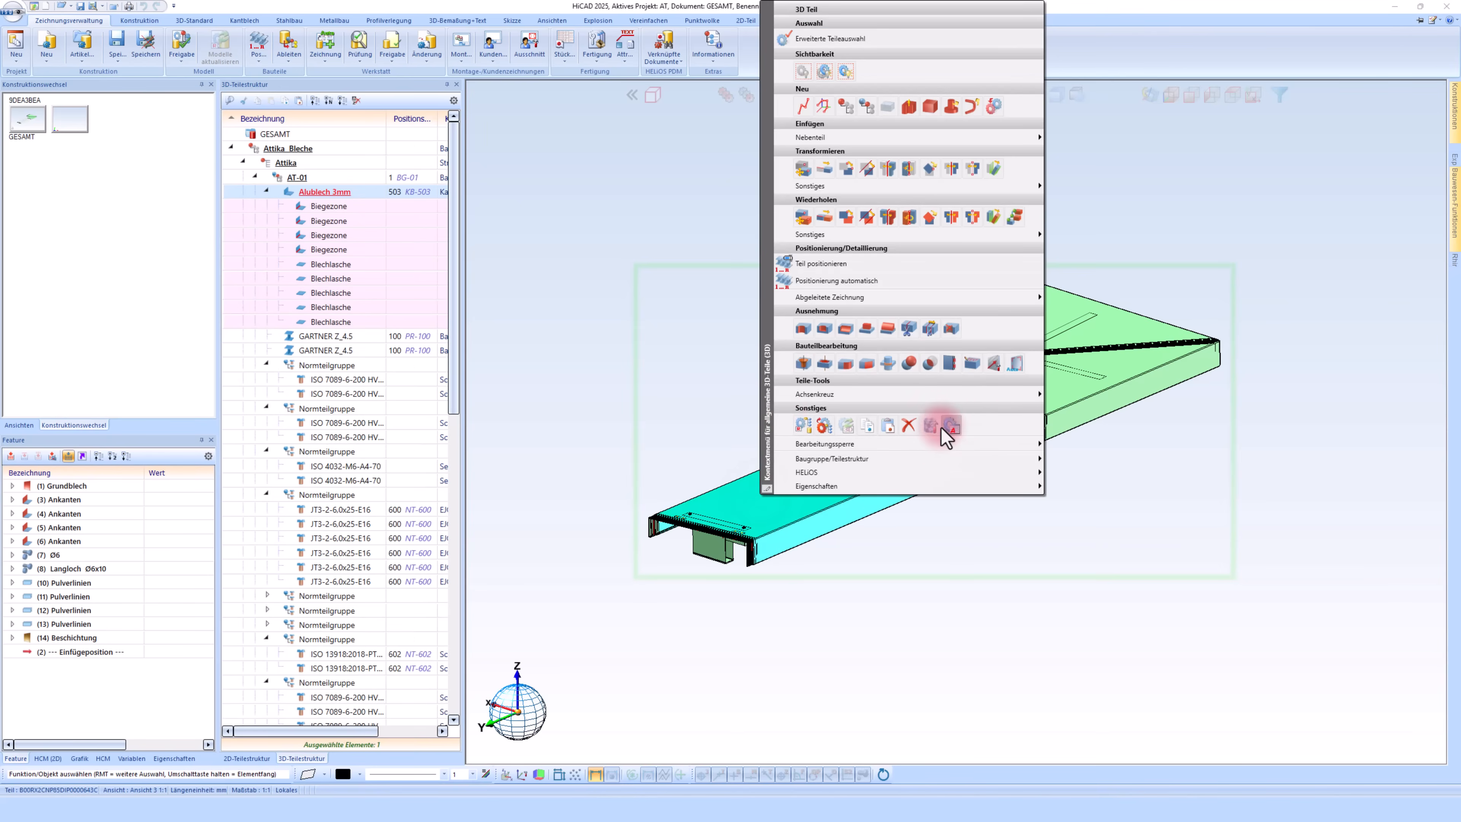
pyautogui.moveTo(927, 473)
pyautogui.click(1080, 447)
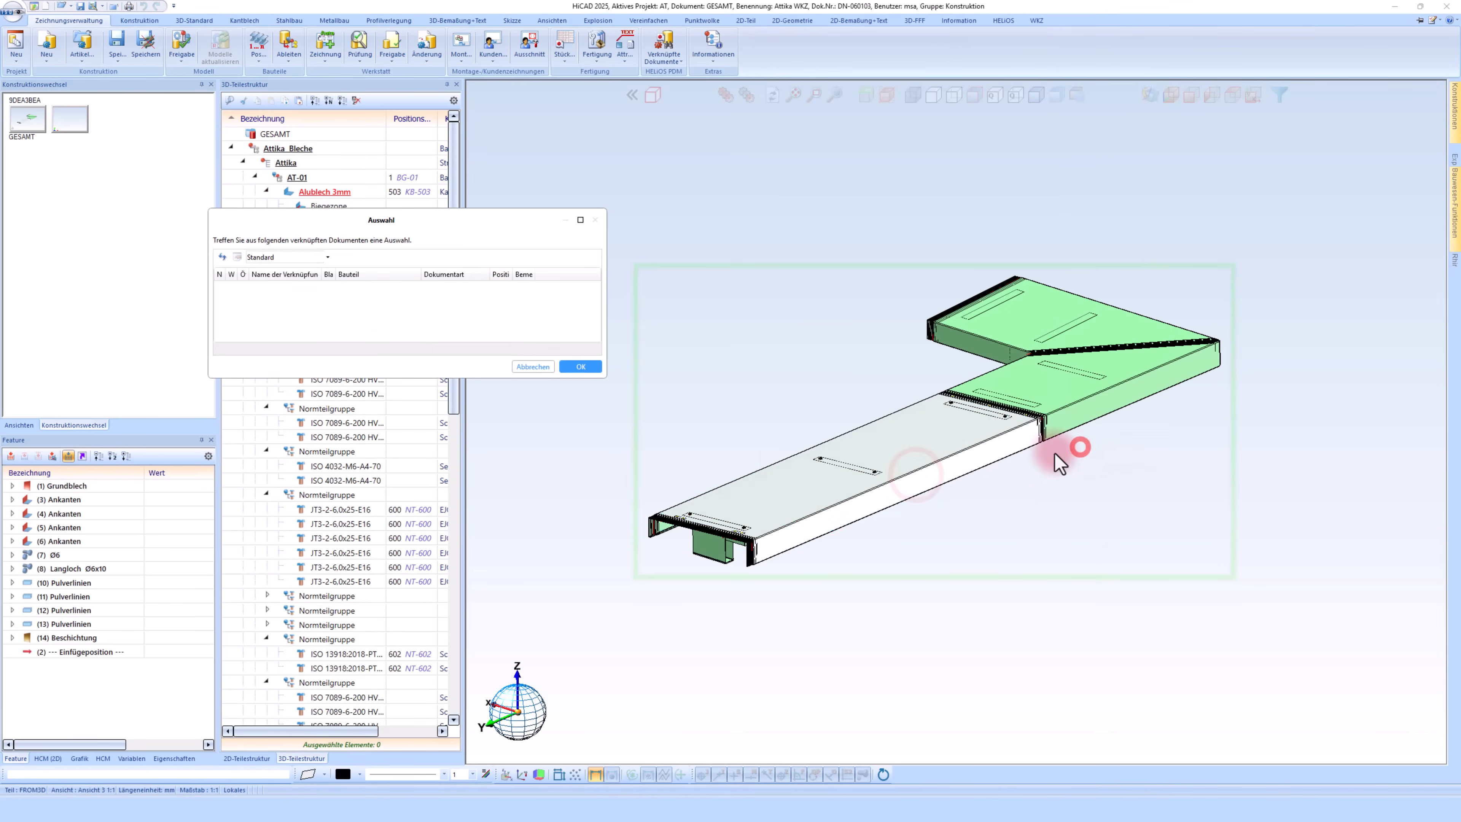
pyautogui.click(581, 367)
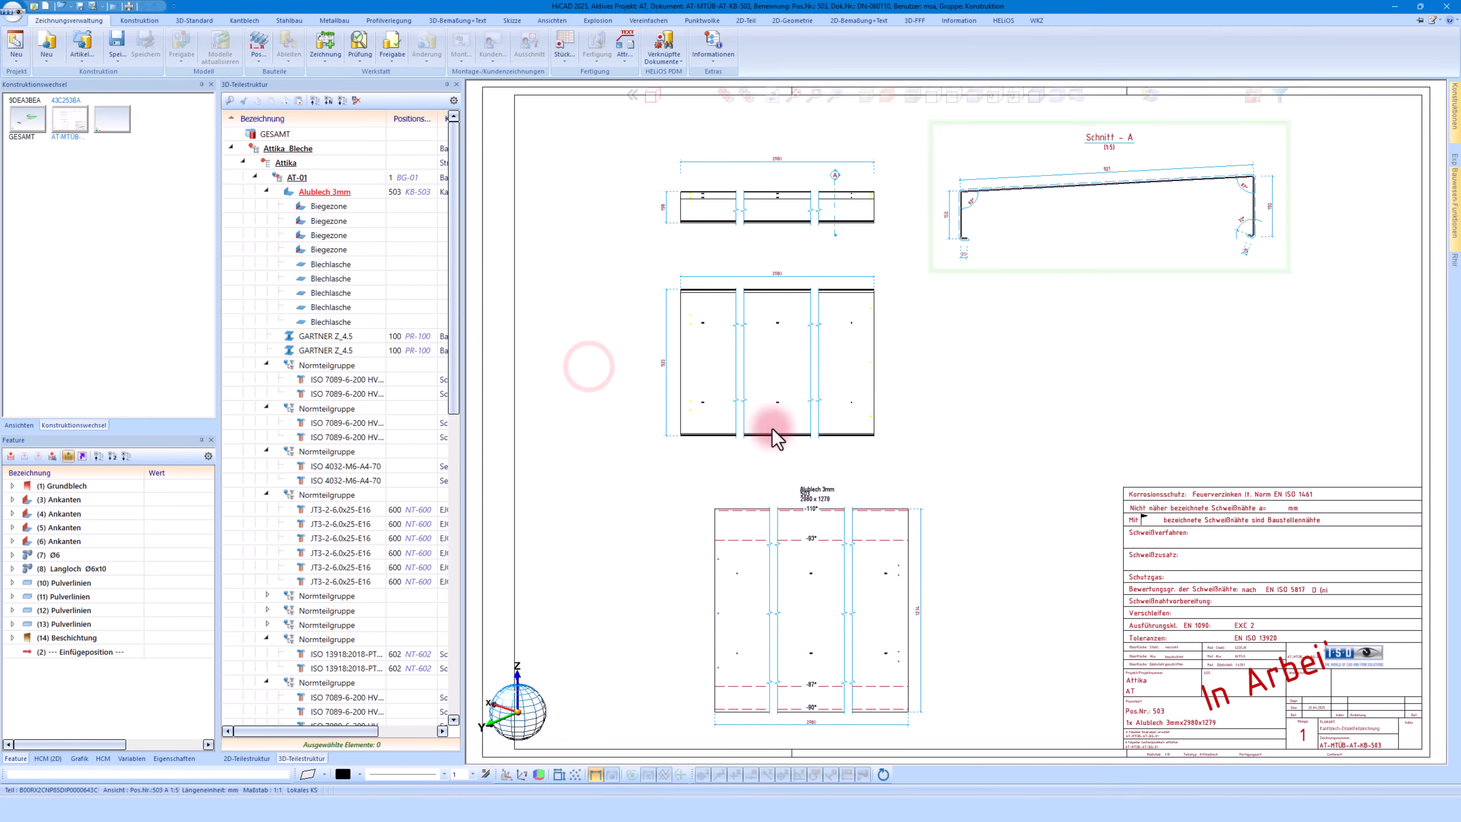
# Examine the position 503 sheet's view list, shortened views, section A and title block
pyautogui.click(10, 426)
pyautogui.click(602, 124)
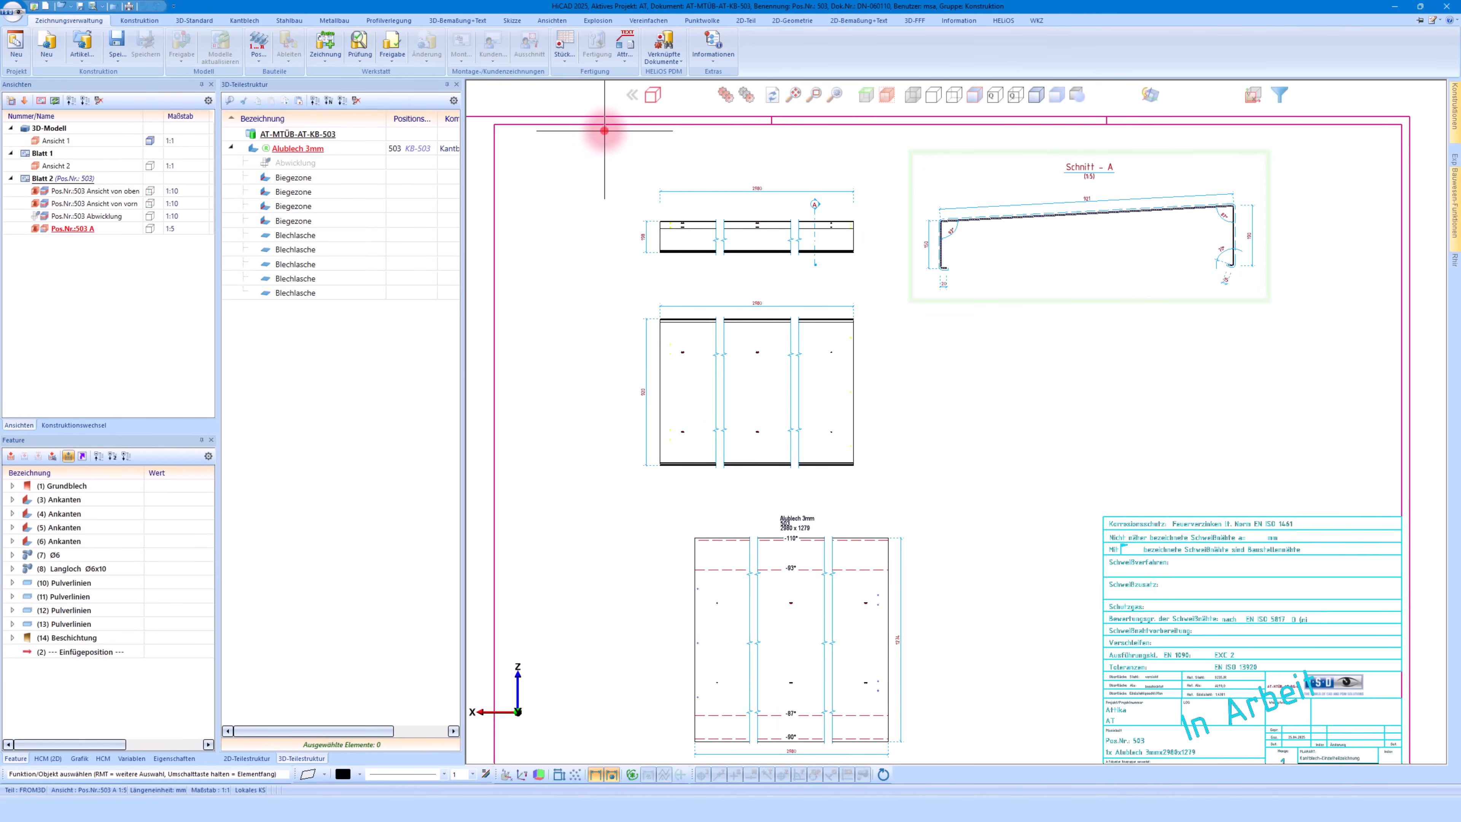
pyautogui.scroll(-1, 631, 241)
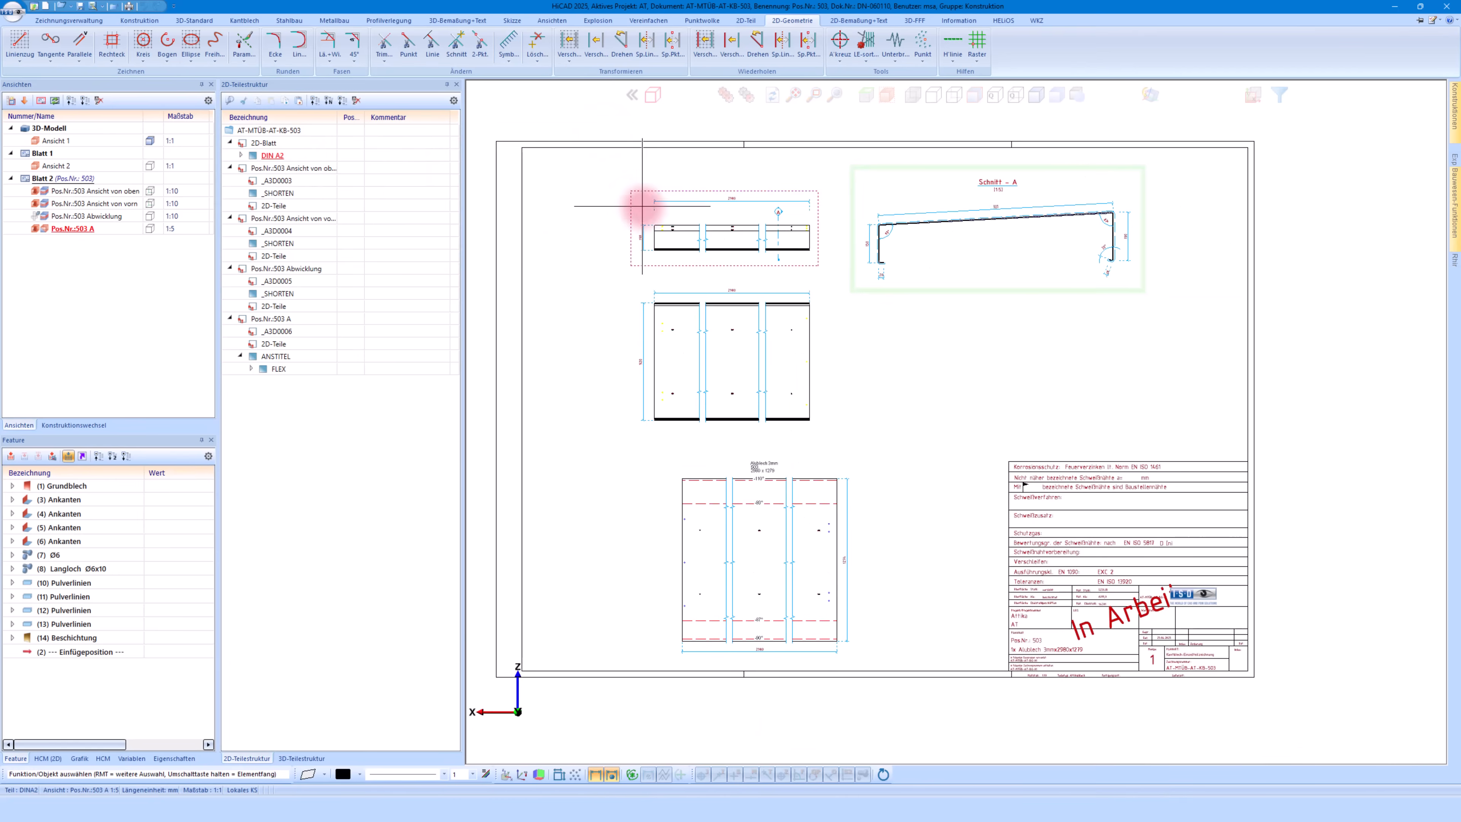
pyautogui.scroll(2, 742, 201)
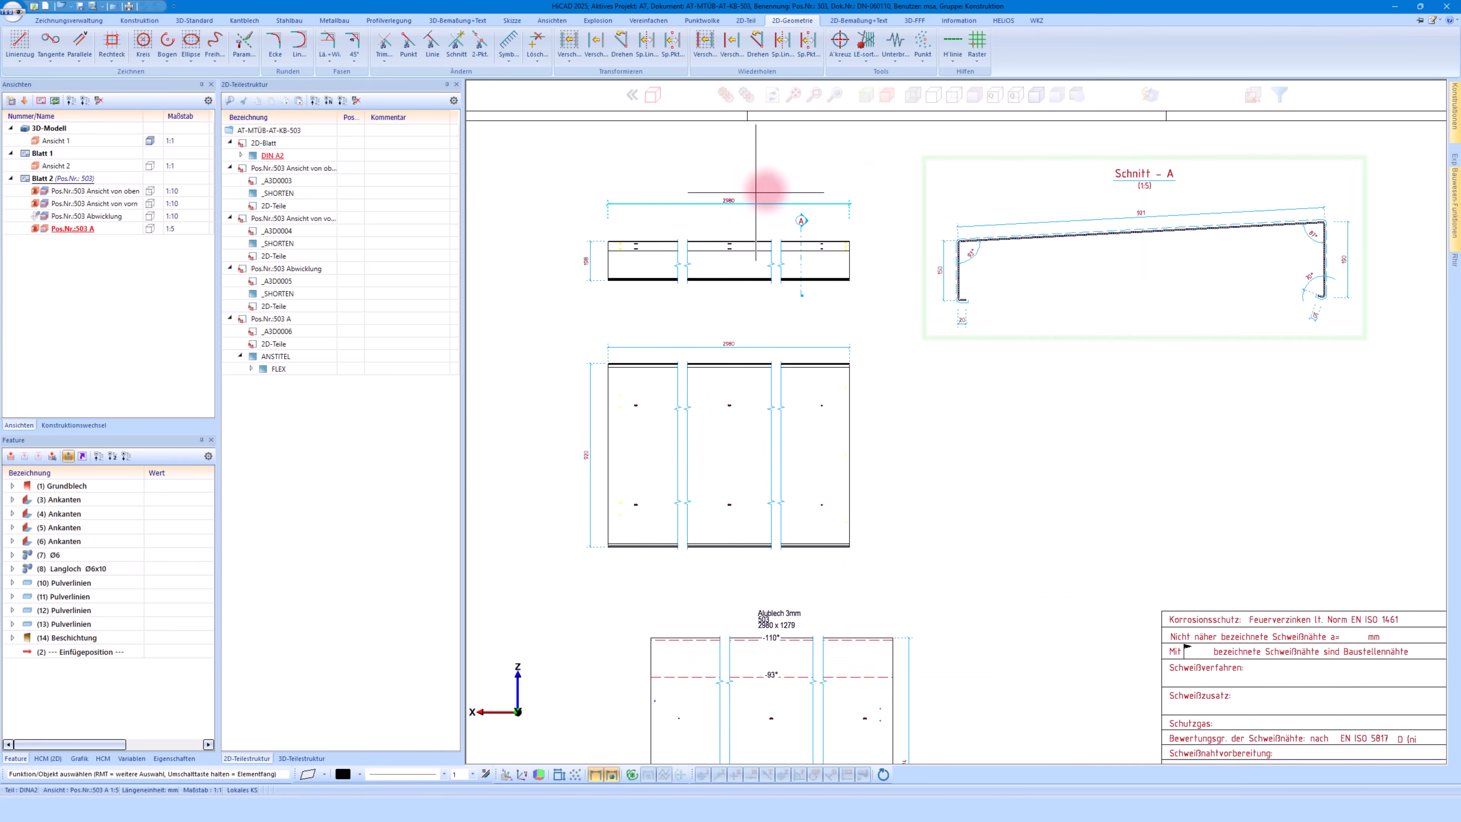
pyautogui.click(665, 185)
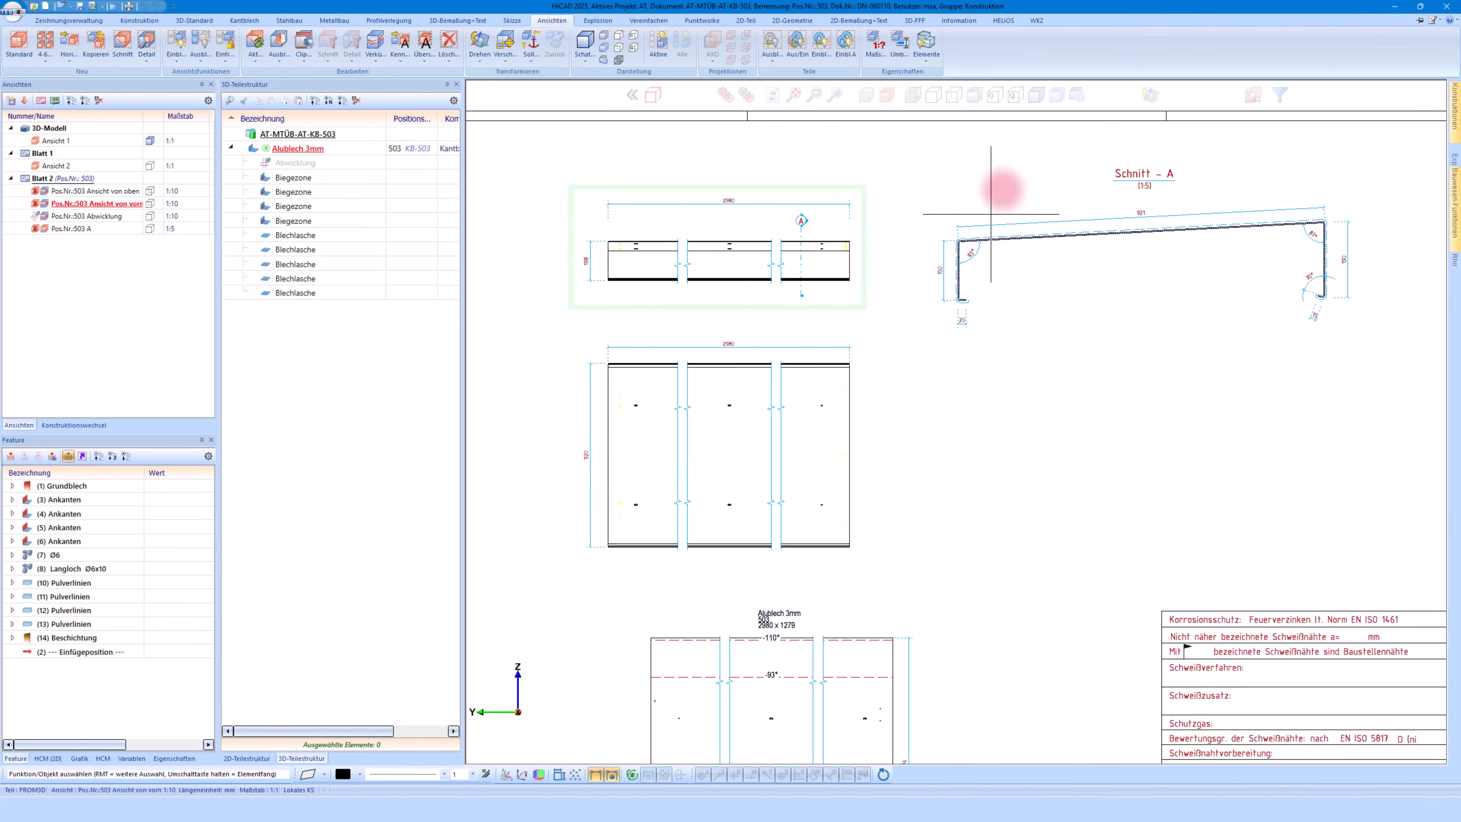
pyautogui.click(1027, 173)
pyautogui.scroll(-3, 907, 284)
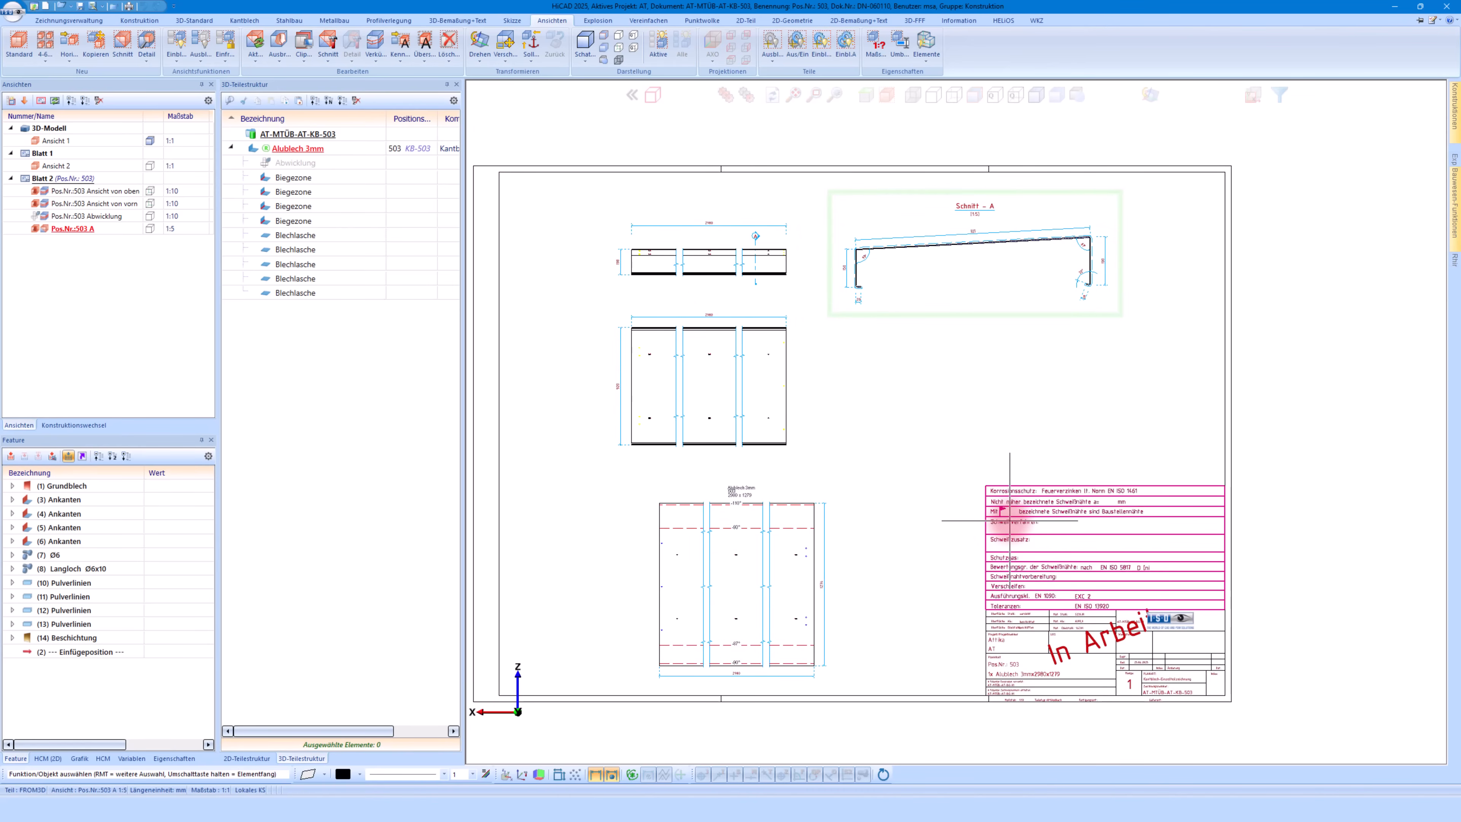
pyautogui.scroll(-2, 897, 449)
pyautogui.scroll(2, 695, 577)
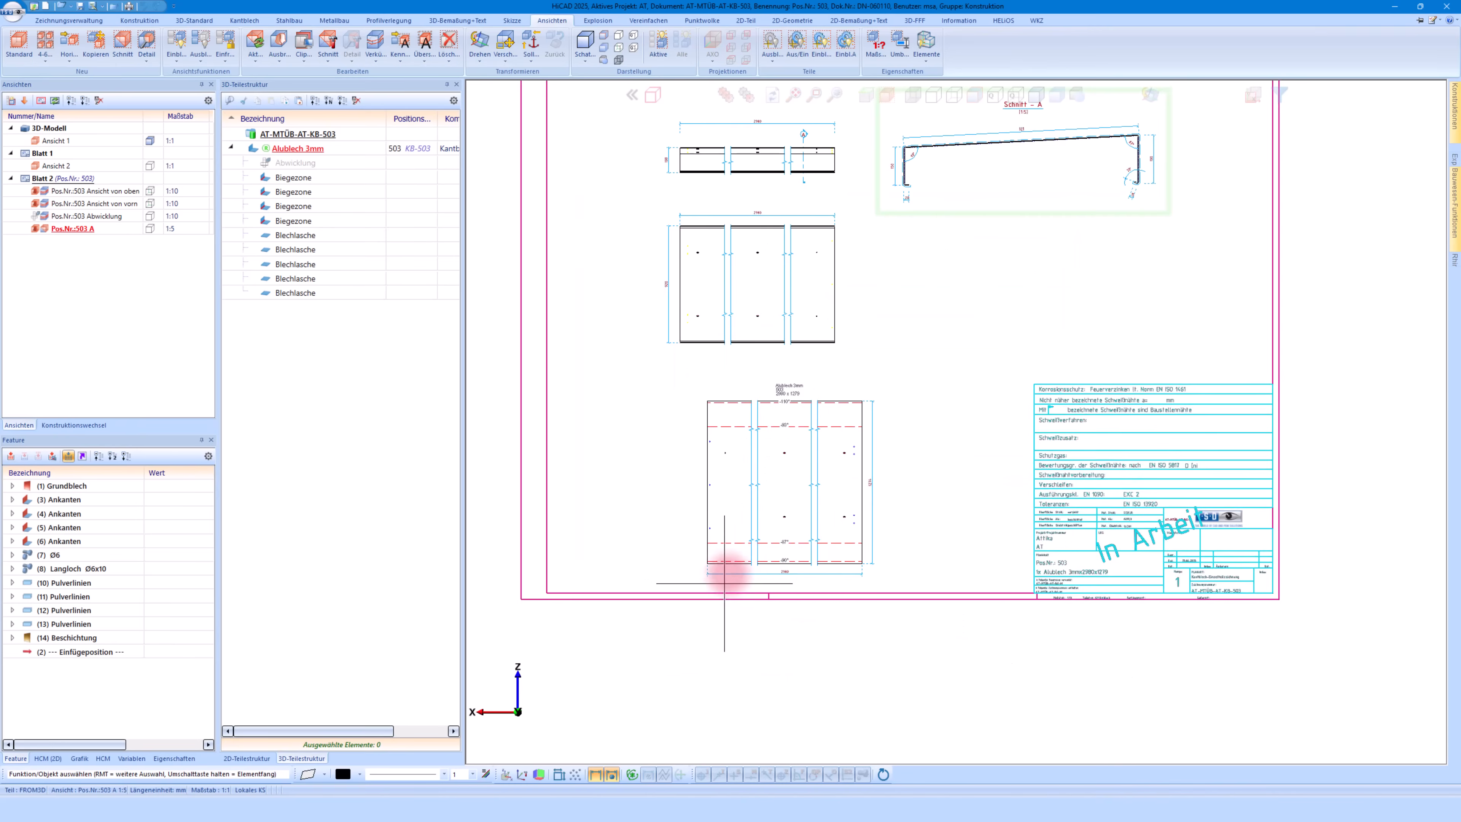
# Activate the unfolding view of position 503 and enable dimensioning of bend lines and processings in its sheet development parameters
pyautogui.click(728, 379)
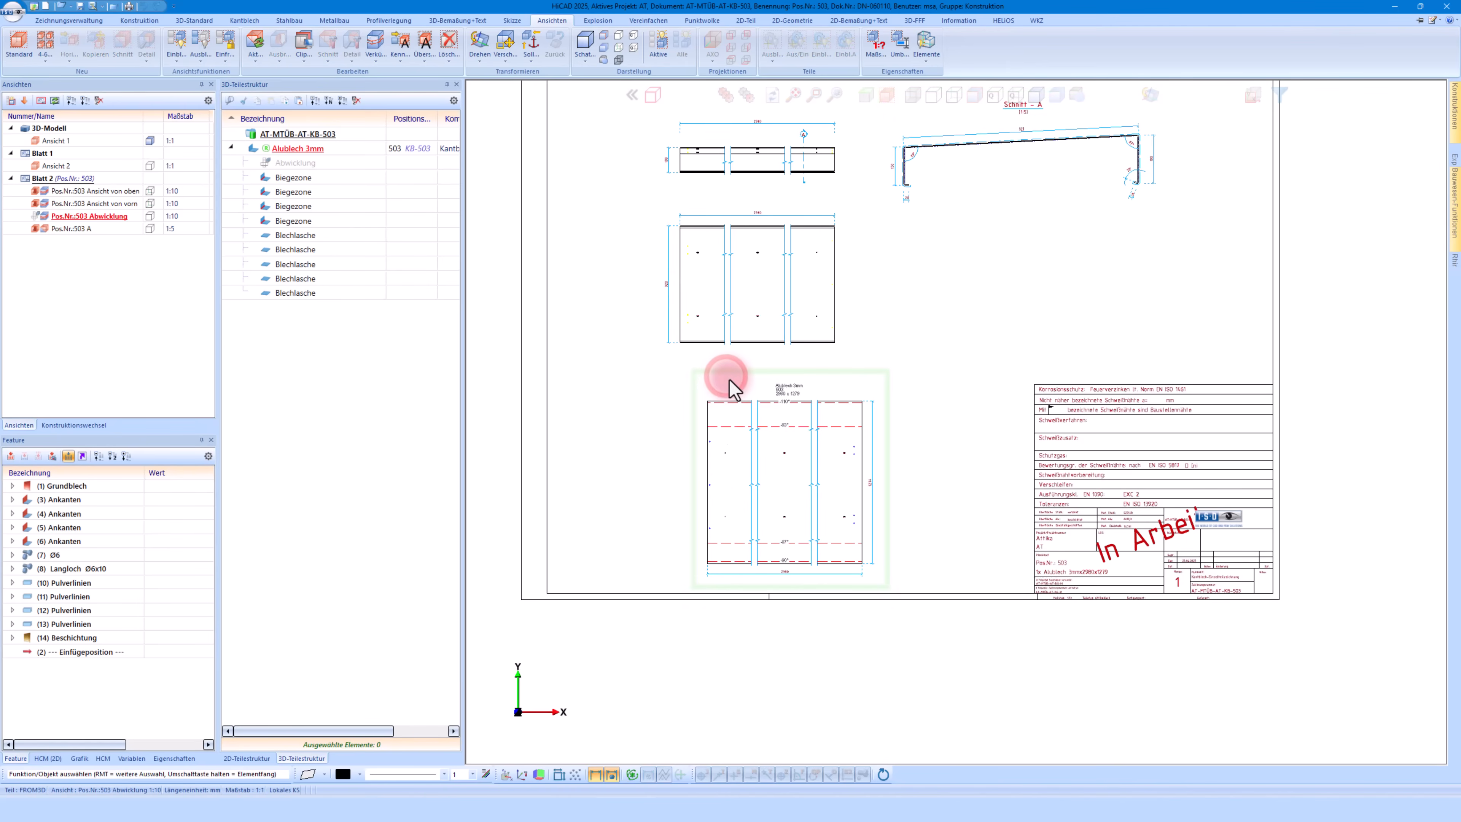
pyautogui.click(140, 20)
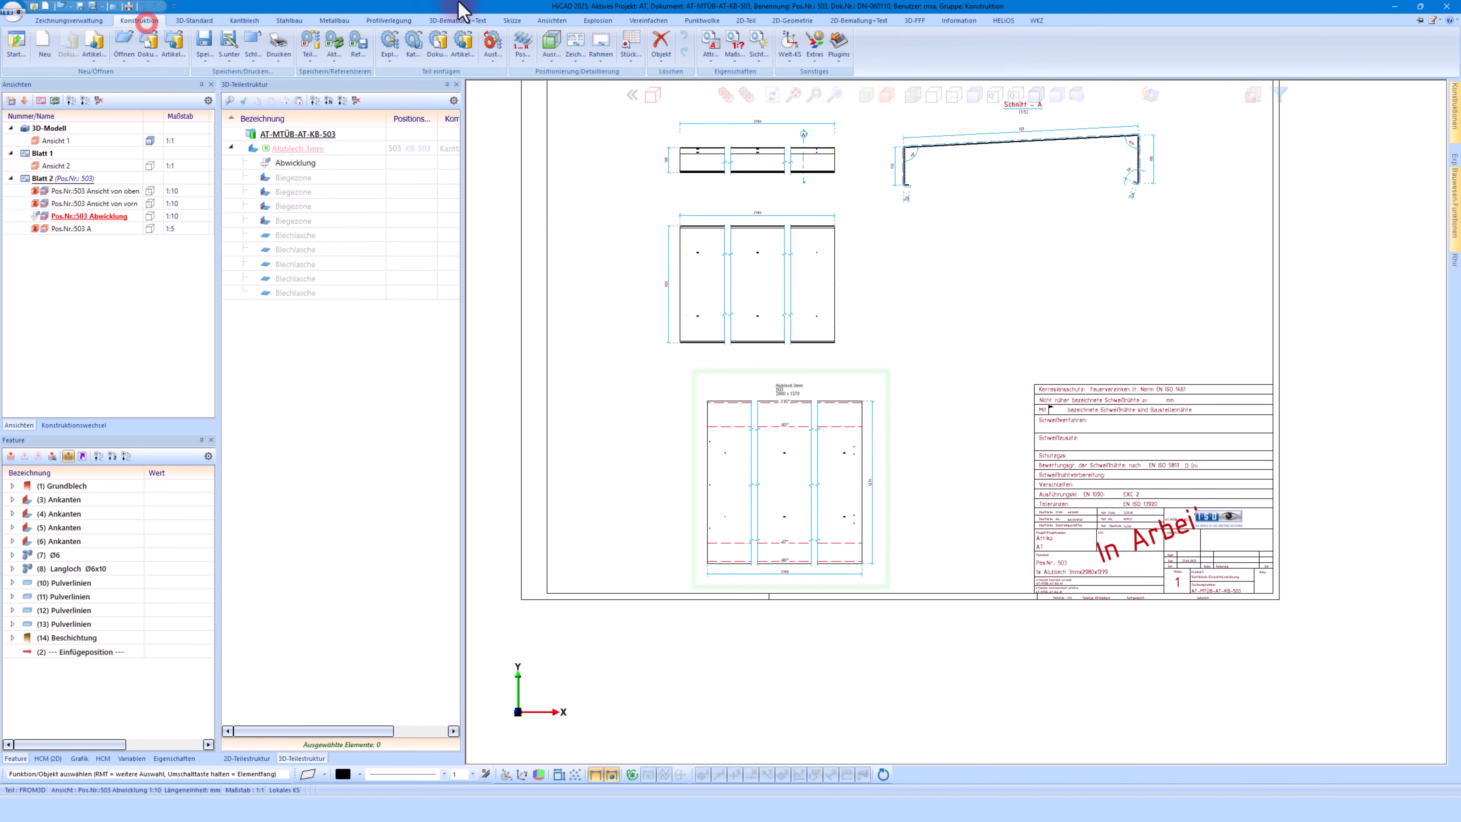
pyautogui.click(574, 46)
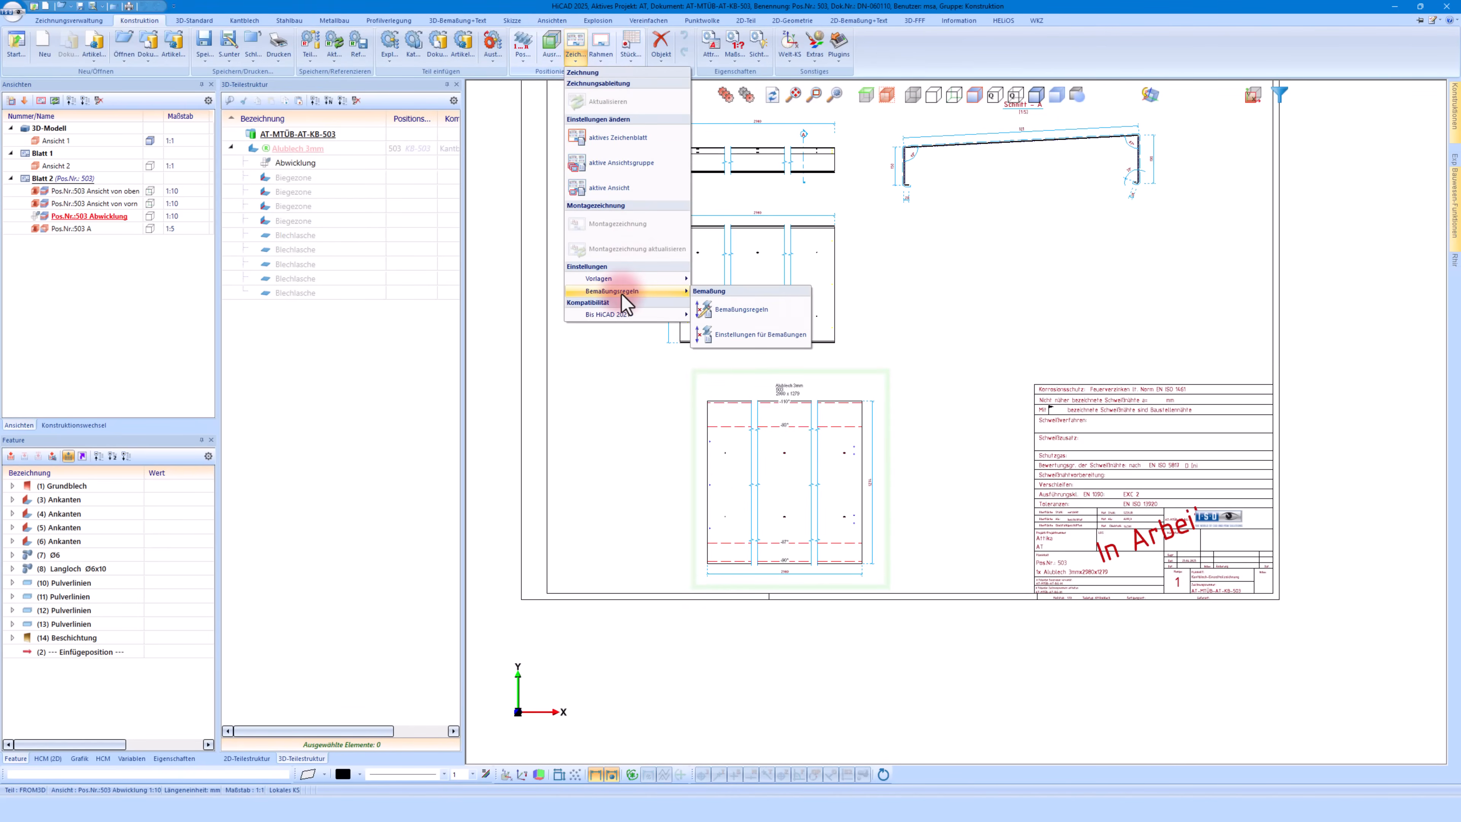
pyautogui.click(604, 188)
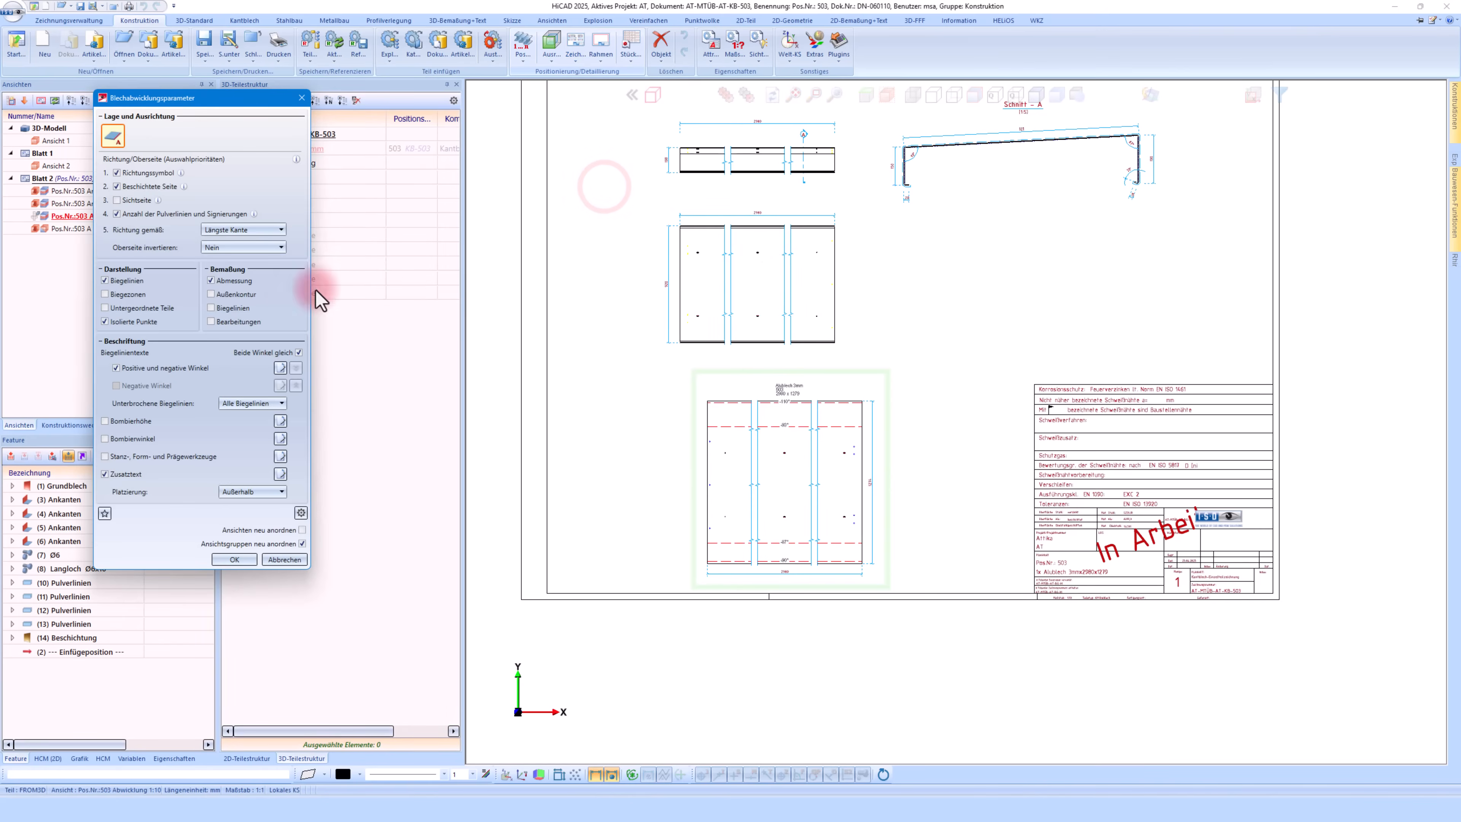
pyautogui.click(223, 322)
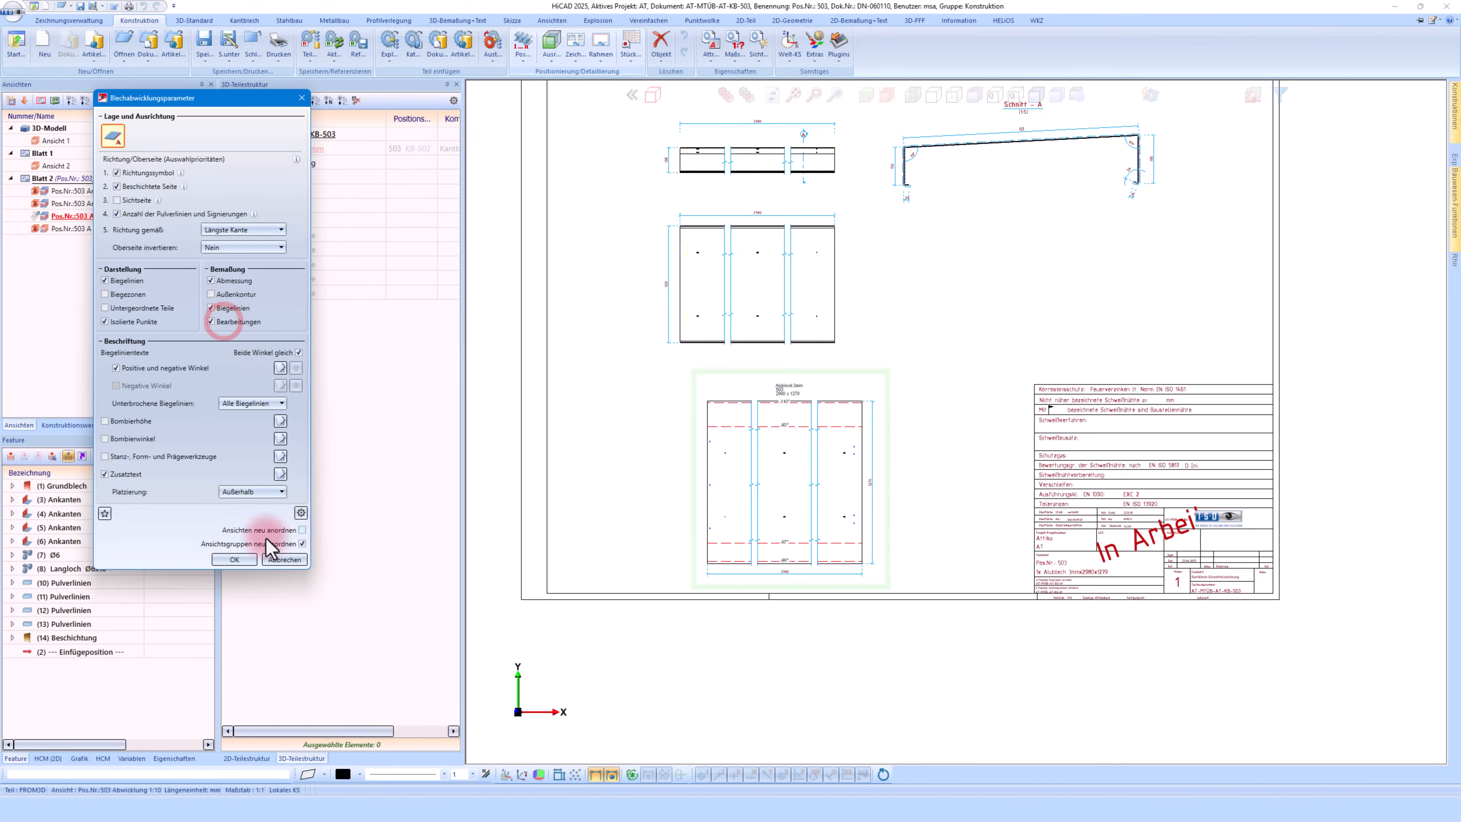
pyautogui.click(239, 559)
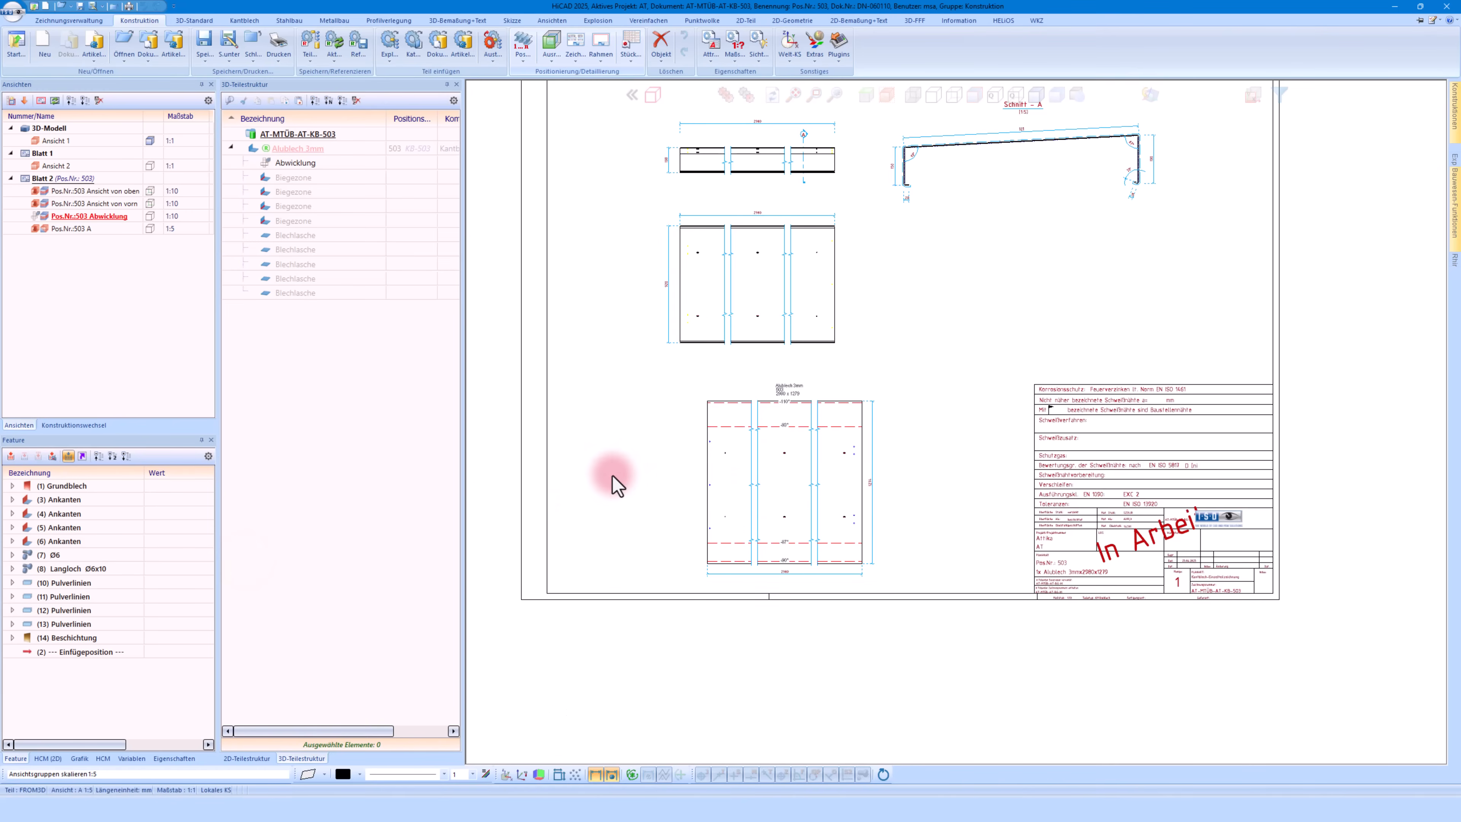